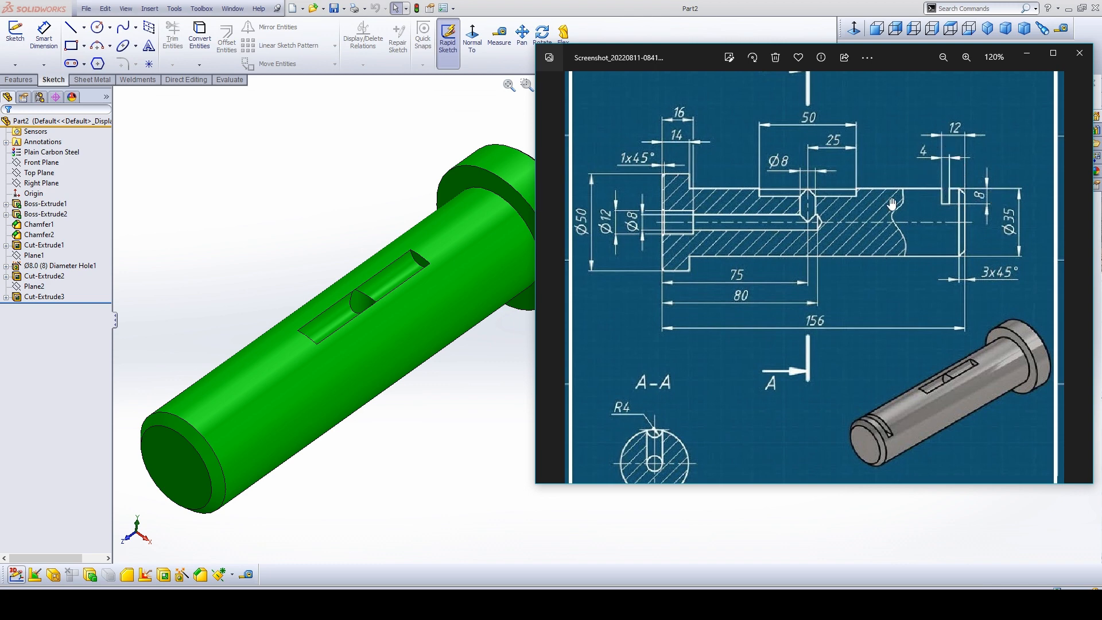
- Start a sketch on the Right Plane and view it squarely from the Left side
left_click(395, 437)
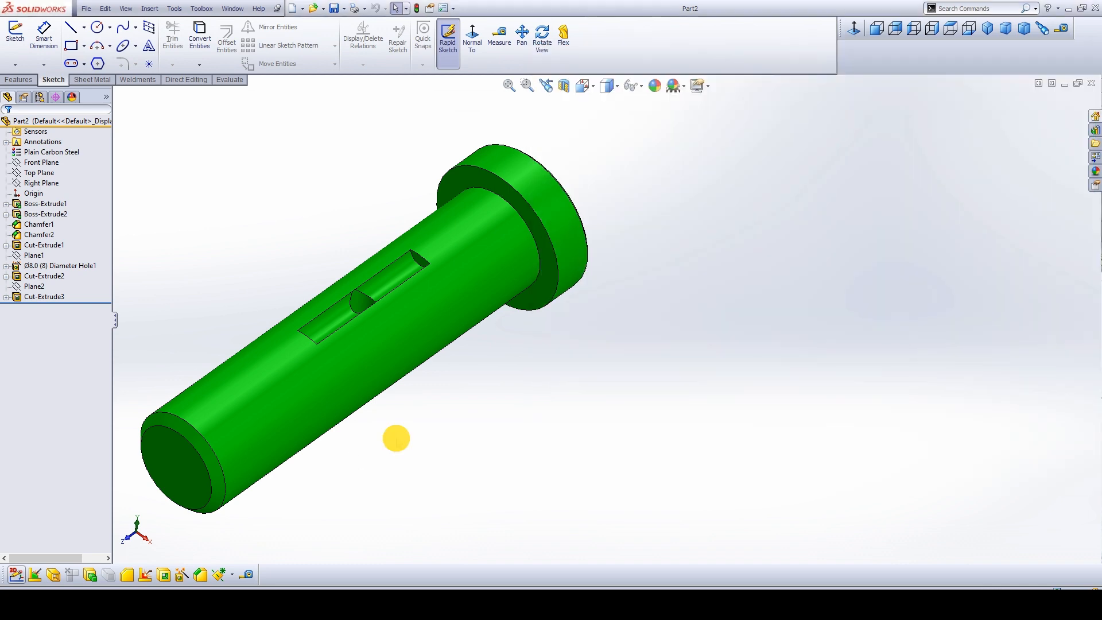
left_click(44, 184)
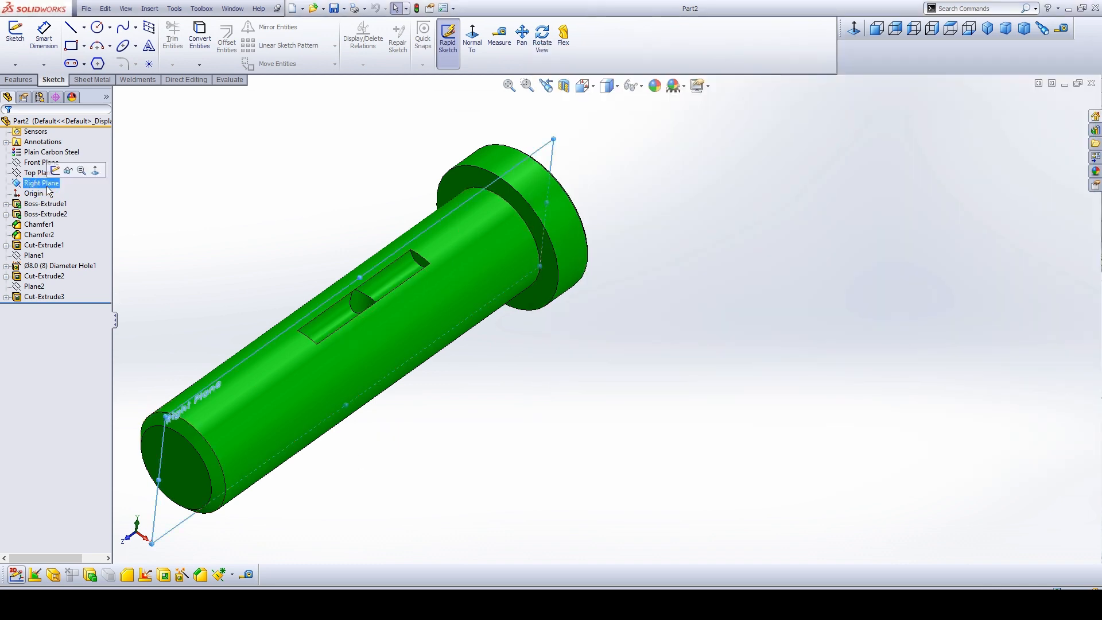
left_click(55, 171)
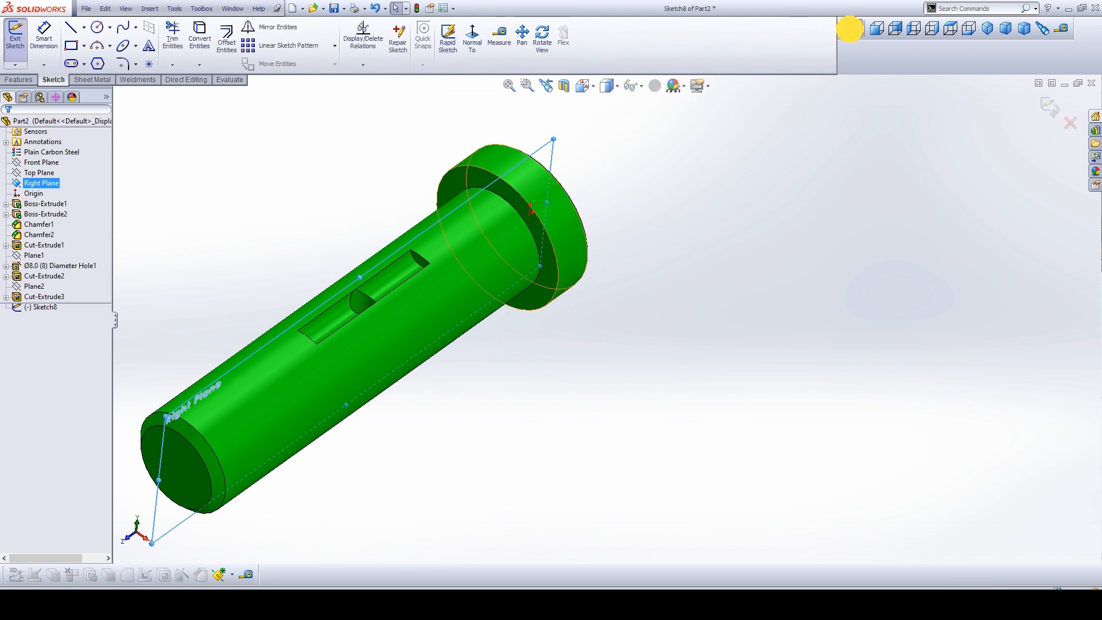
left_click(852, 27)
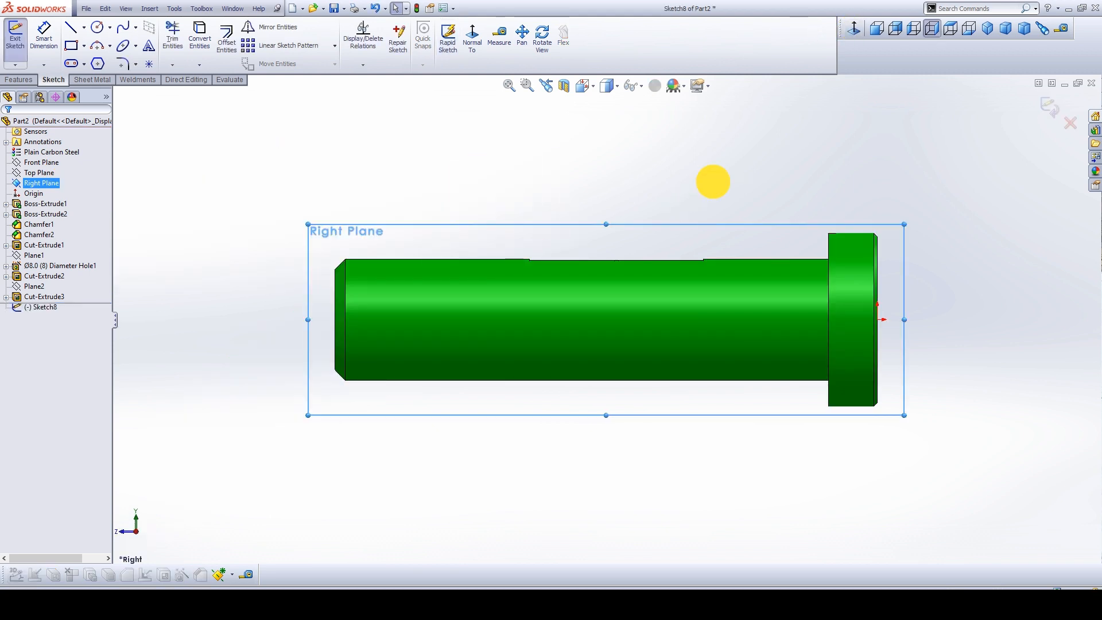
left_click(713, 179)
left_click(854, 27)
middle_click(684, 194)
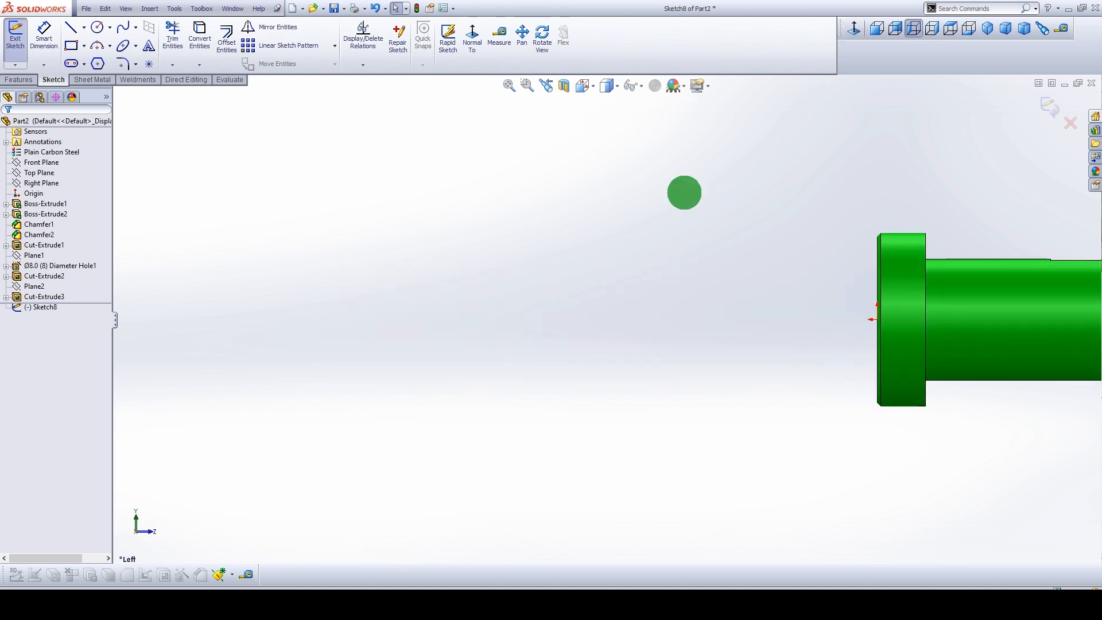
middle_click(684, 194)
left_click(680, 195)
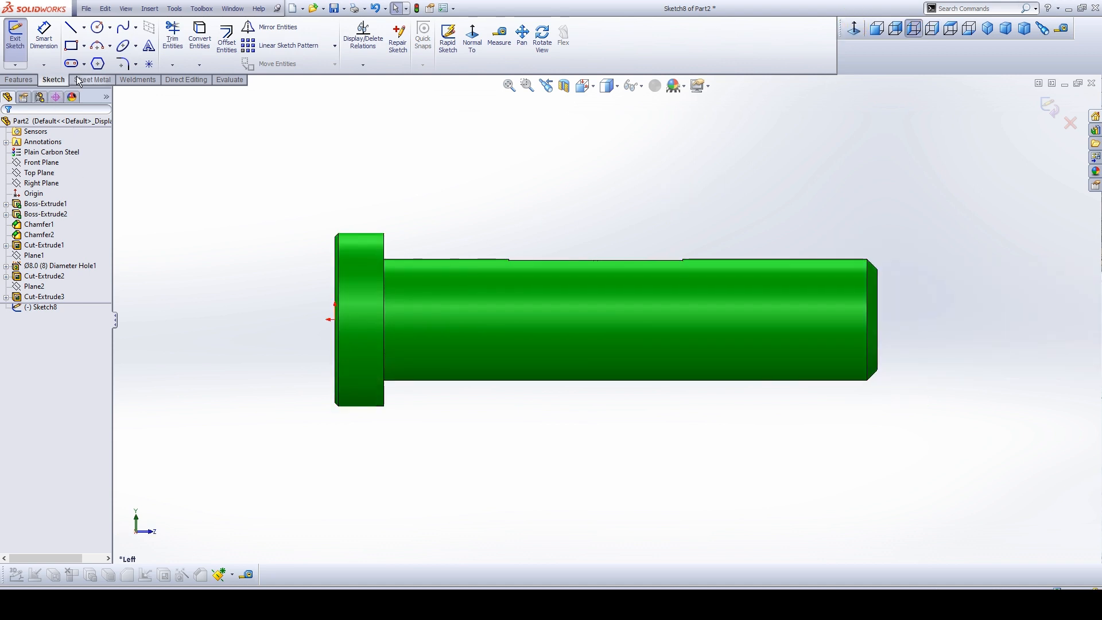
- Sketch a narrow corner rectangle about 4.3 mm wide and 18.3 mm tall across the shaft's upper edge near the end opposite the head
left_click(96, 46)
left_click(84, 46)
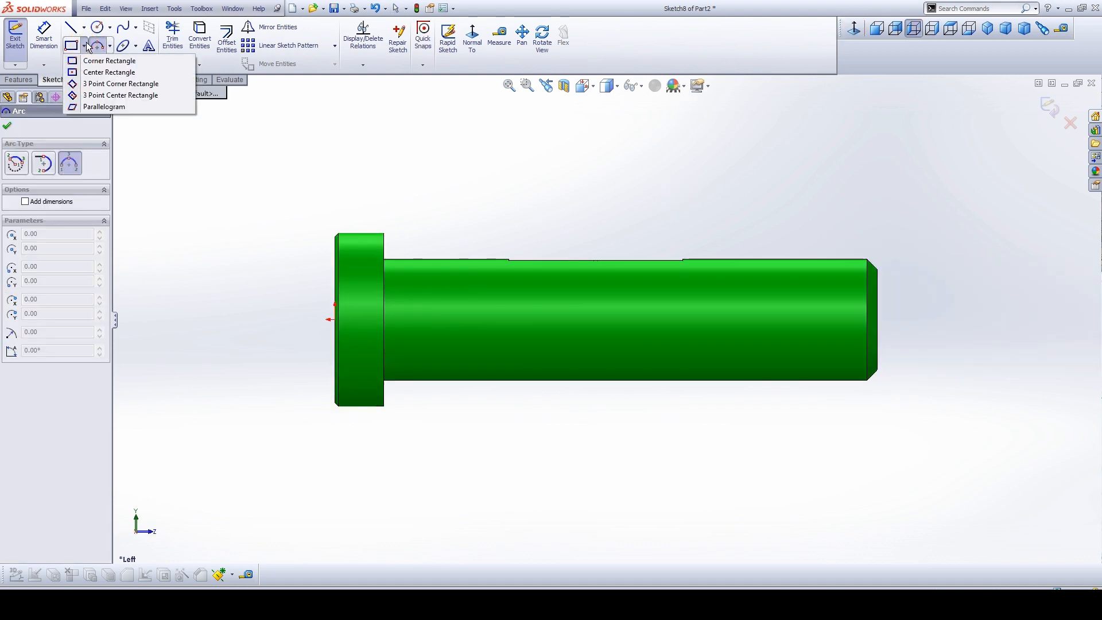
left_click(91, 61)
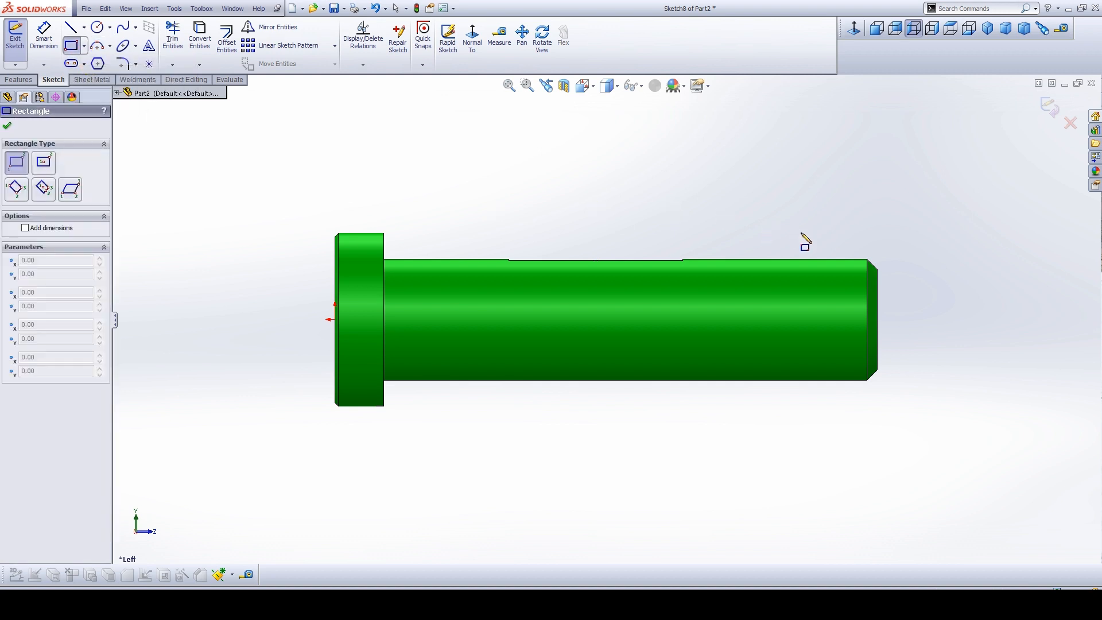
left_click_drag(801, 227, 815, 290)
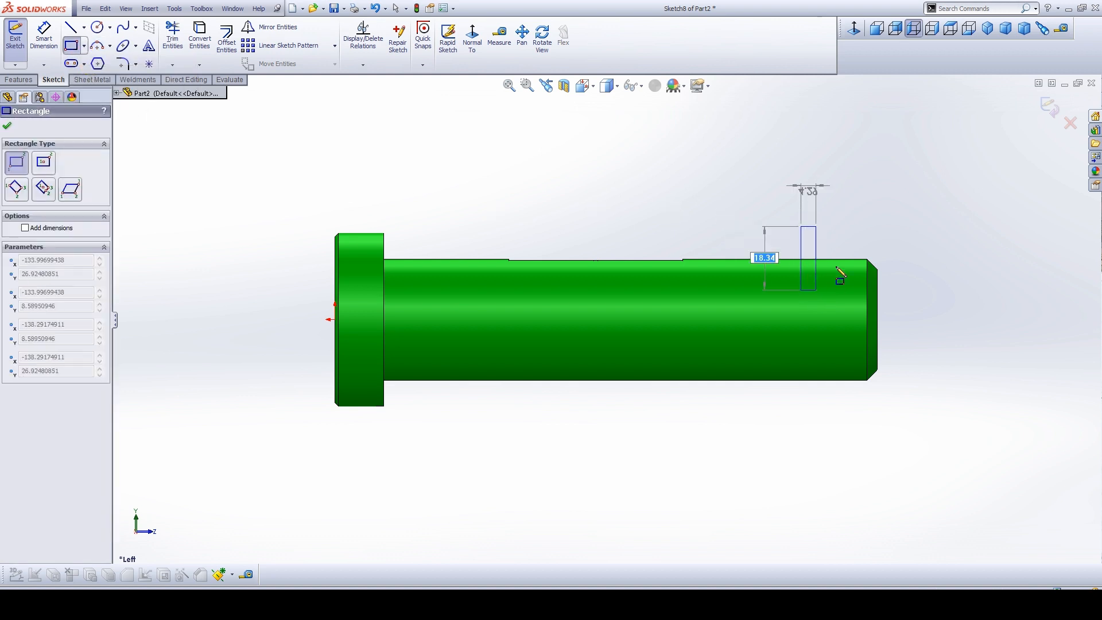
key("Escape")
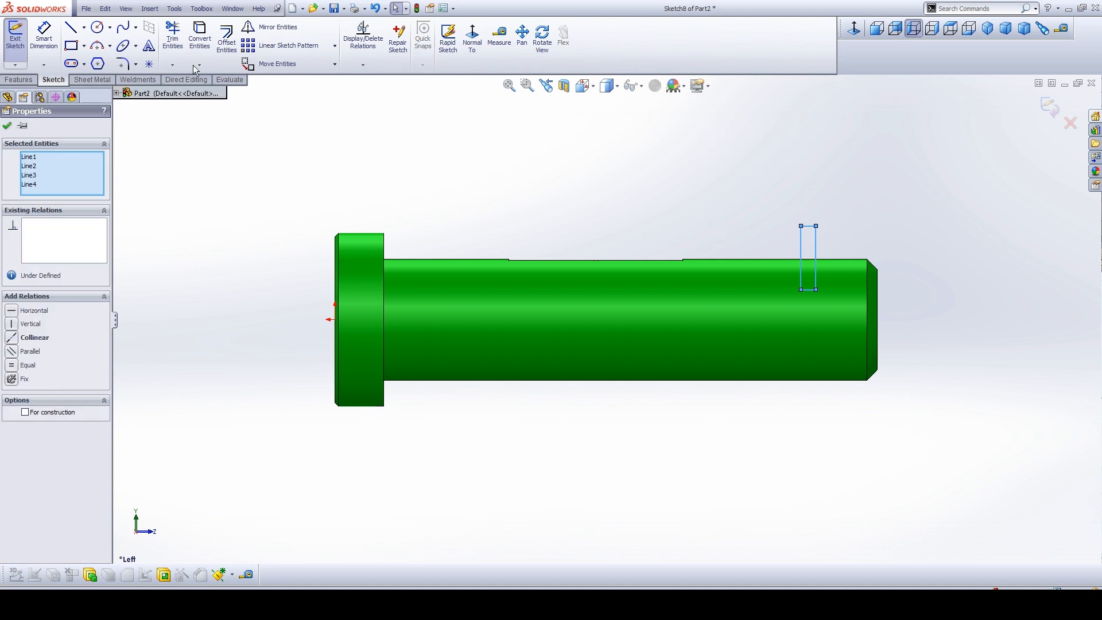
- Dimension the rectangle's head-side edge 12 mm from the shaft's free end face
left_click(44, 36)
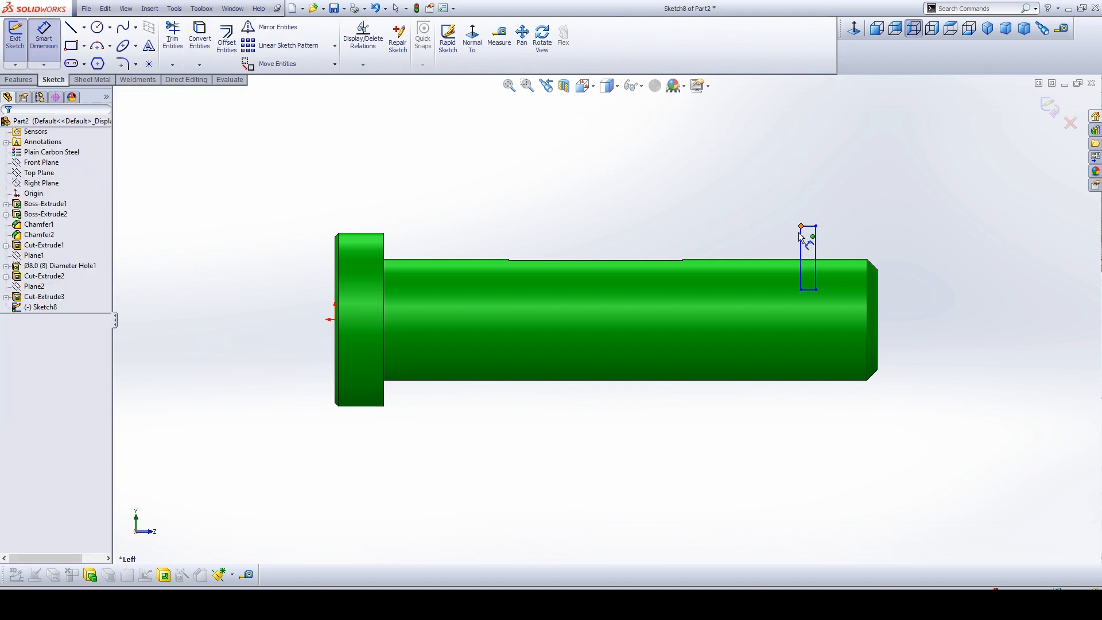
left_click(800, 237)
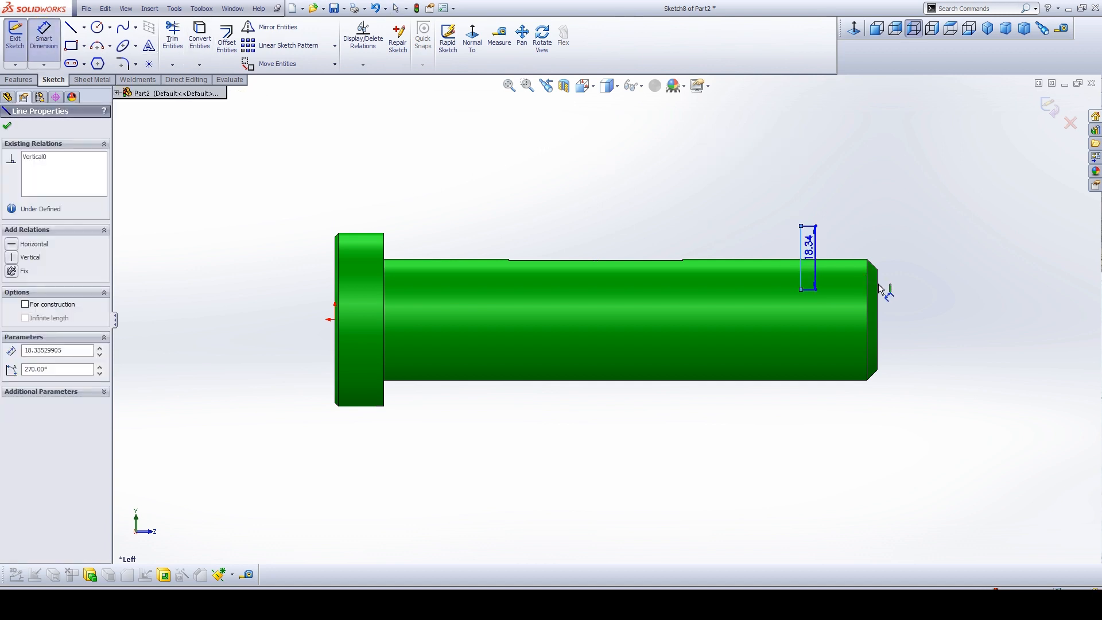
left_click(877, 290)
left_click(849, 187)
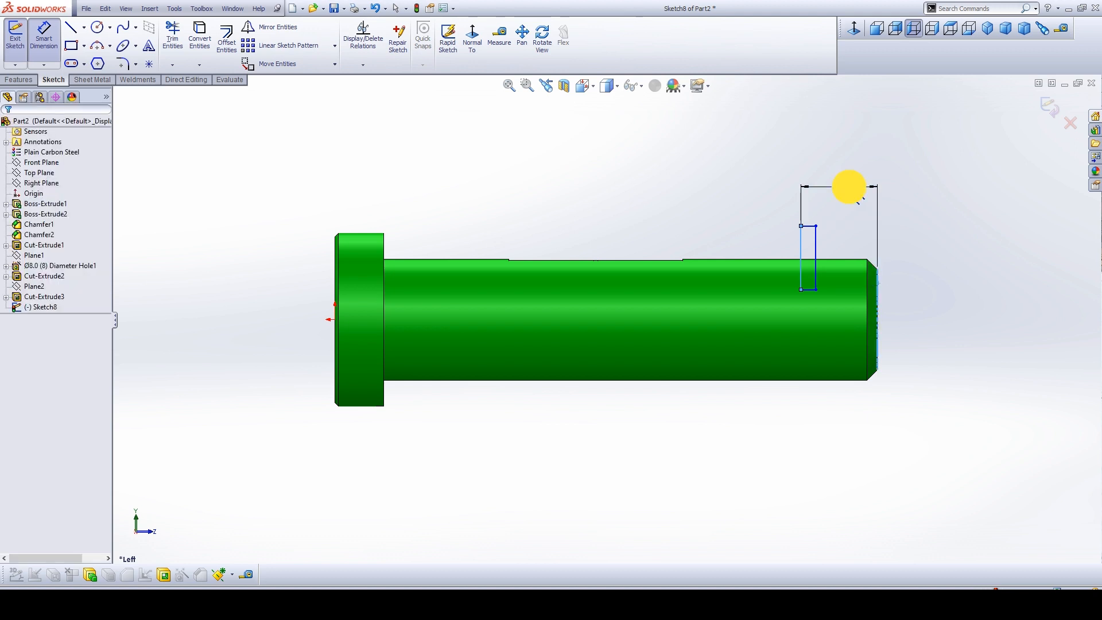
type("12")
key("Return")
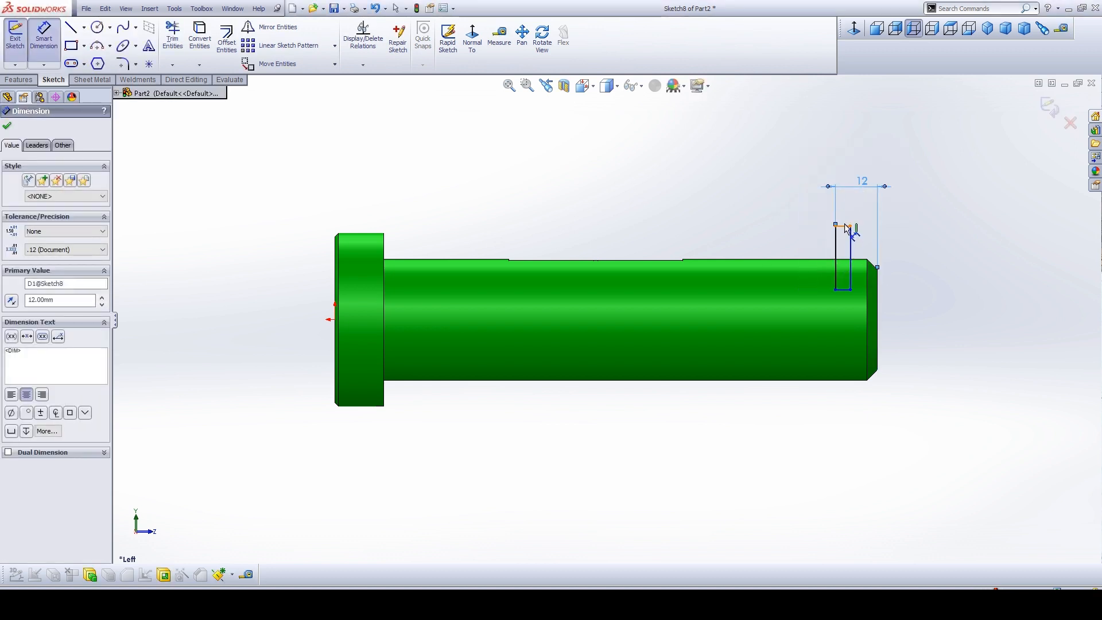
- Set the rectangle's width to 4 mm
left_click(844, 224)
left_click(849, 208)
type("4")
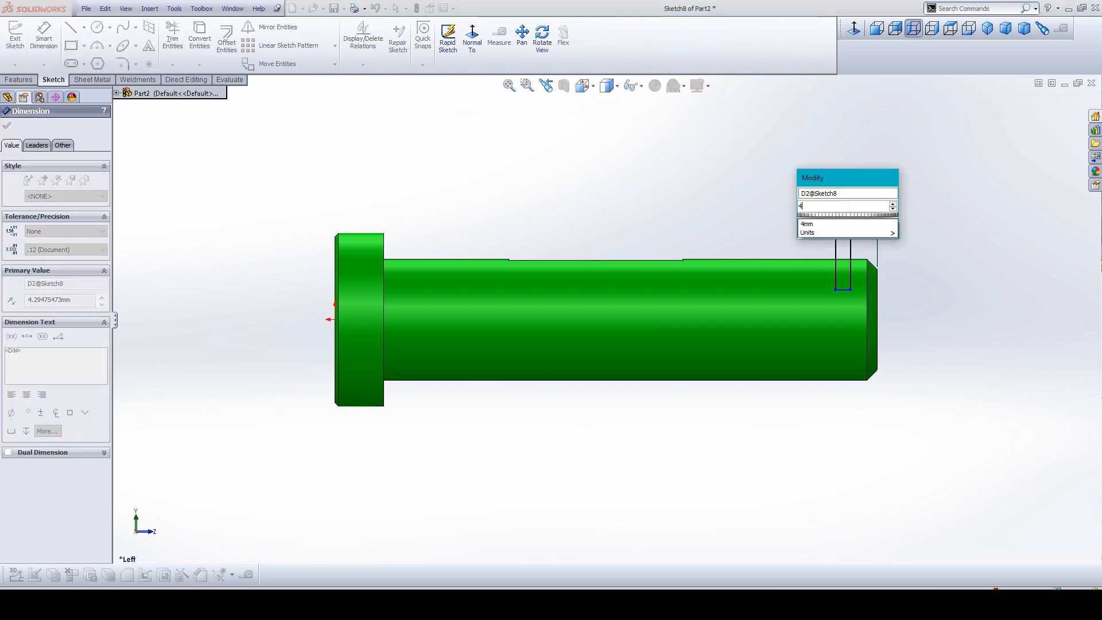
key("Return")
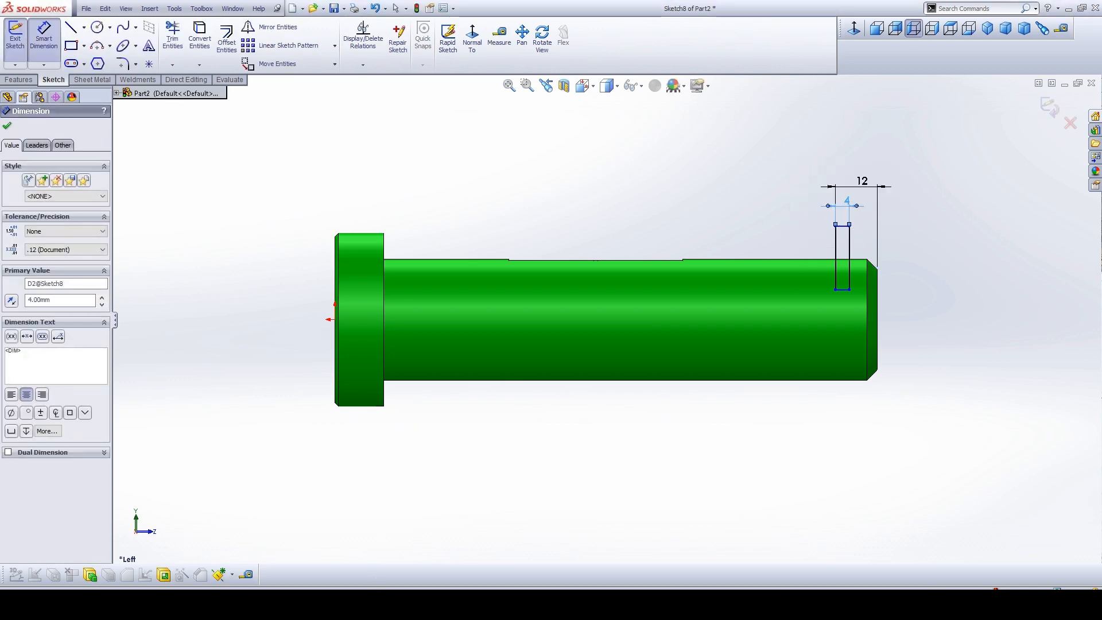
- Dimension the rectangle's lower edge 8 mm below the shaft's upper edge and exit the sketch
key("alt+Tab")
key("alt+Tab")
left_click(844, 261)
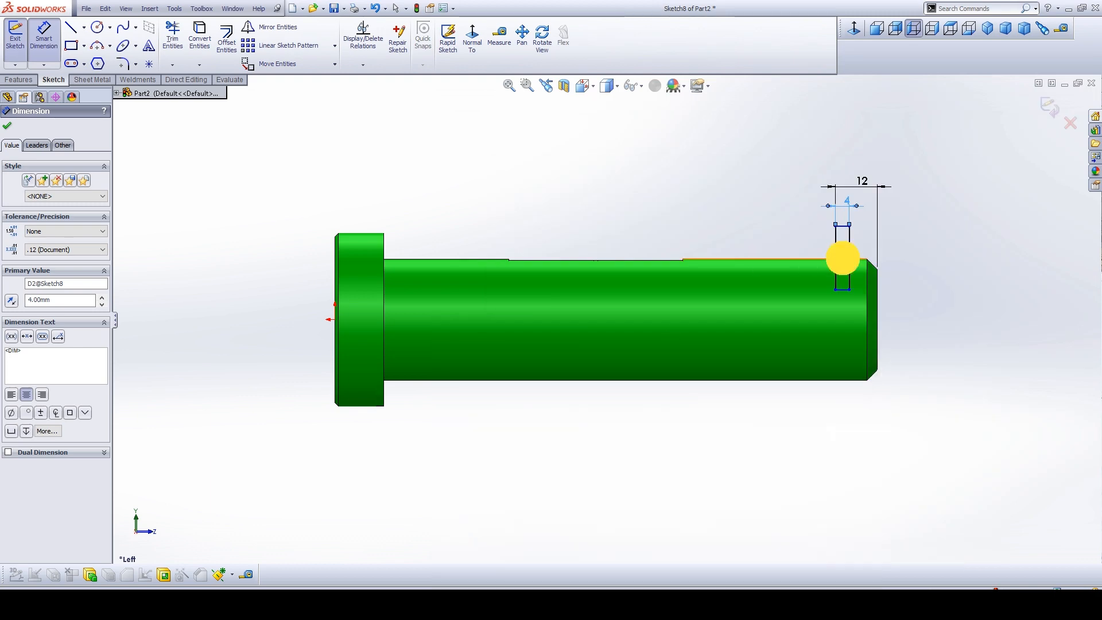
left_click(843, 289)
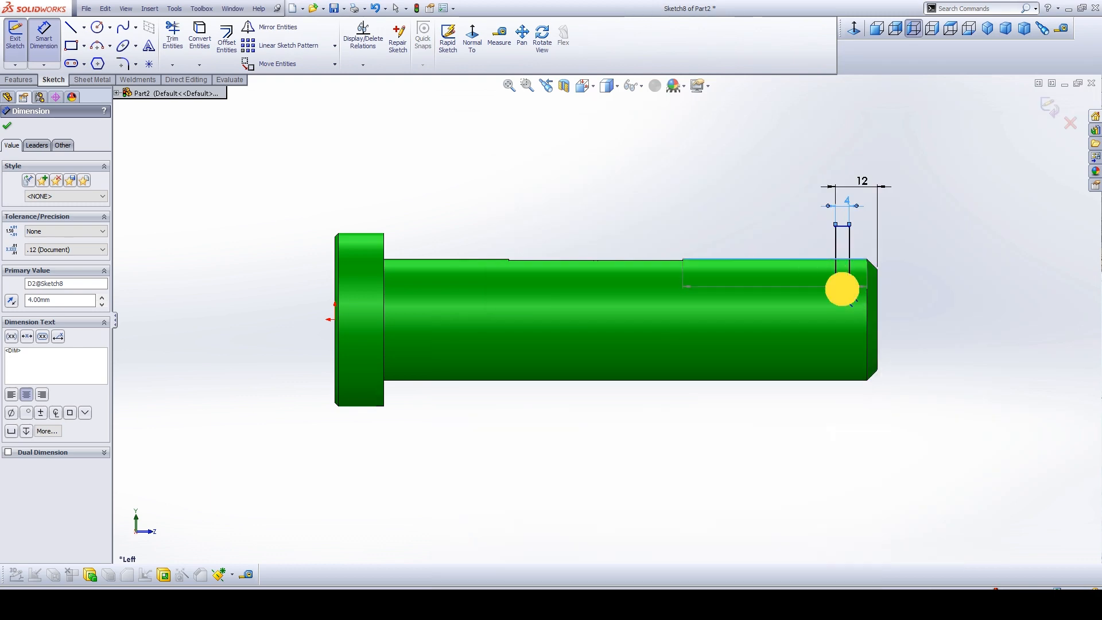
left_click(915, 267)
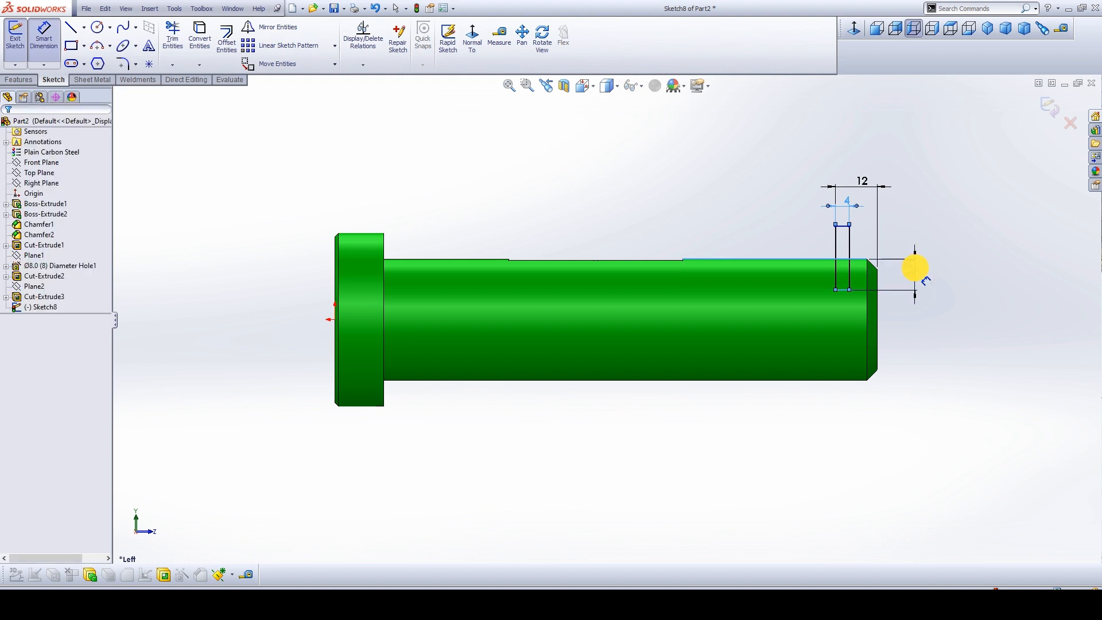
key("Return")
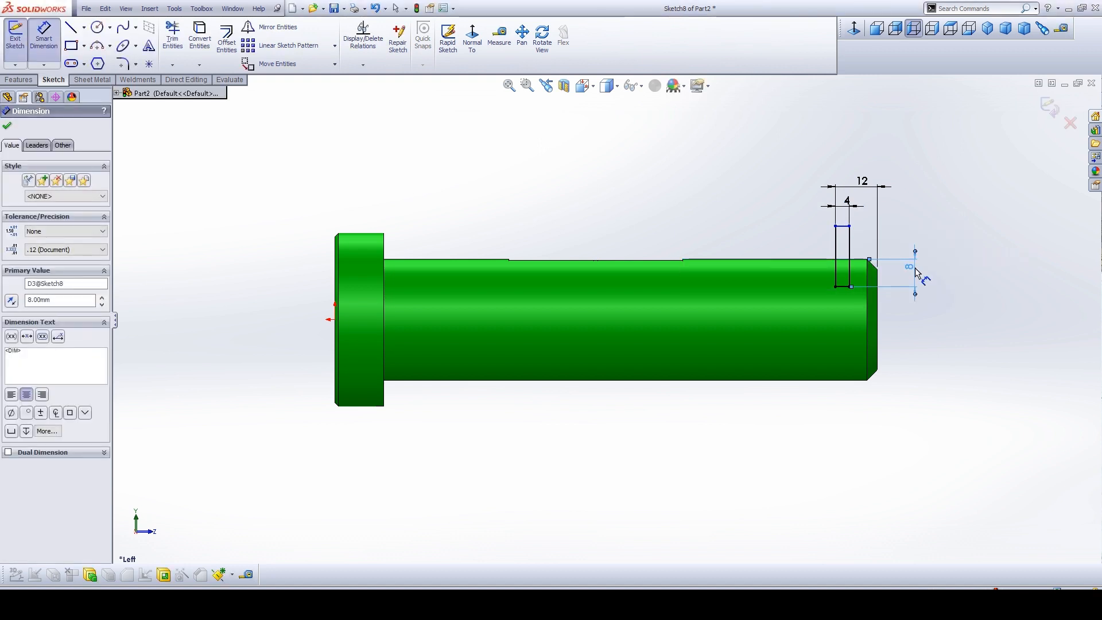
key("Escape")
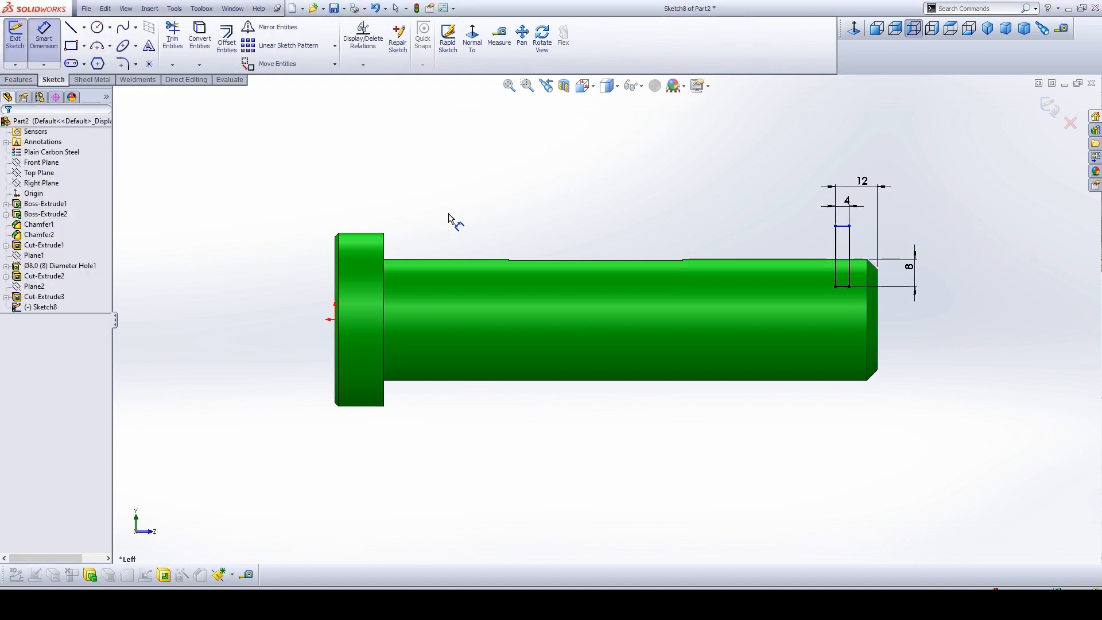
left_click(1050, 108)
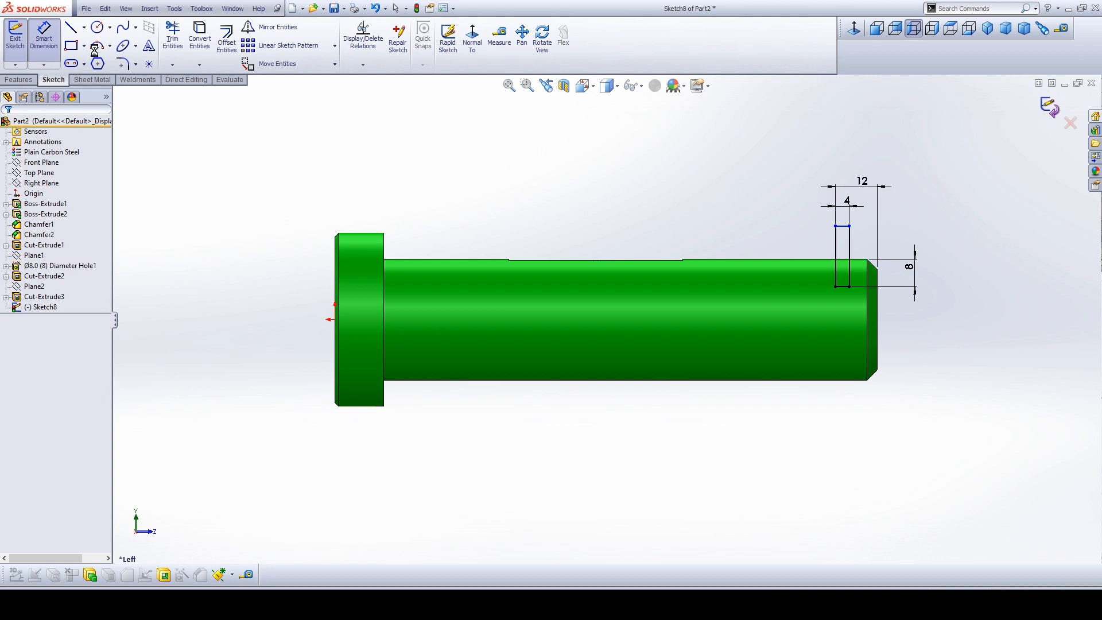
- Cut the groove through the shaft with a Mid Plane Extruded Cut of the rectangle, 50 mm deep
left_click(169, 45)
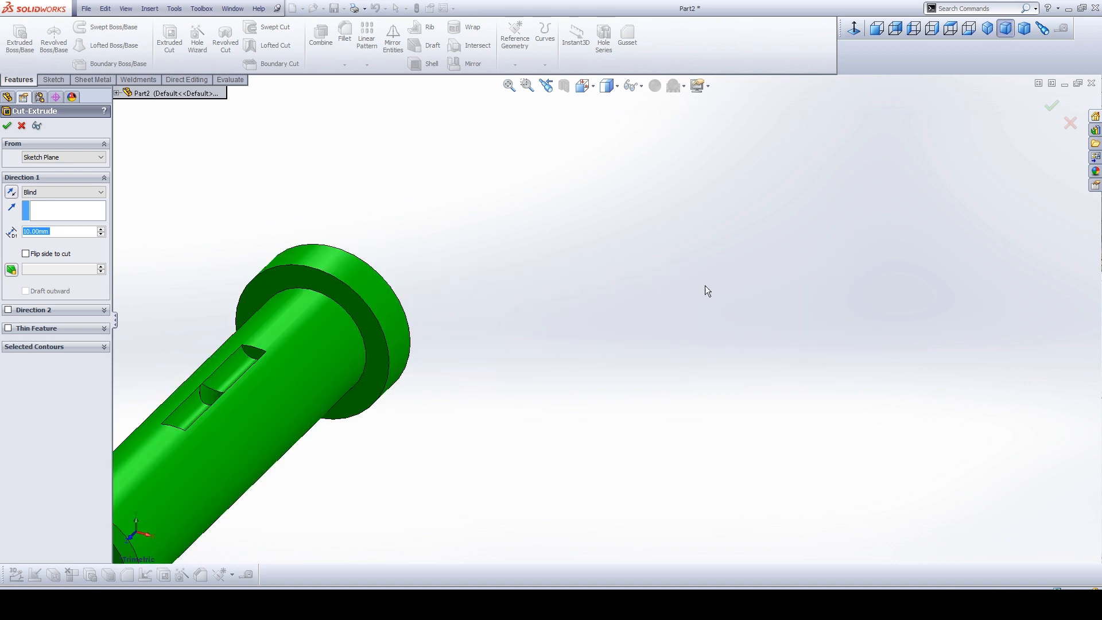
middle_click(631, 217)
middle_click(632, 217)
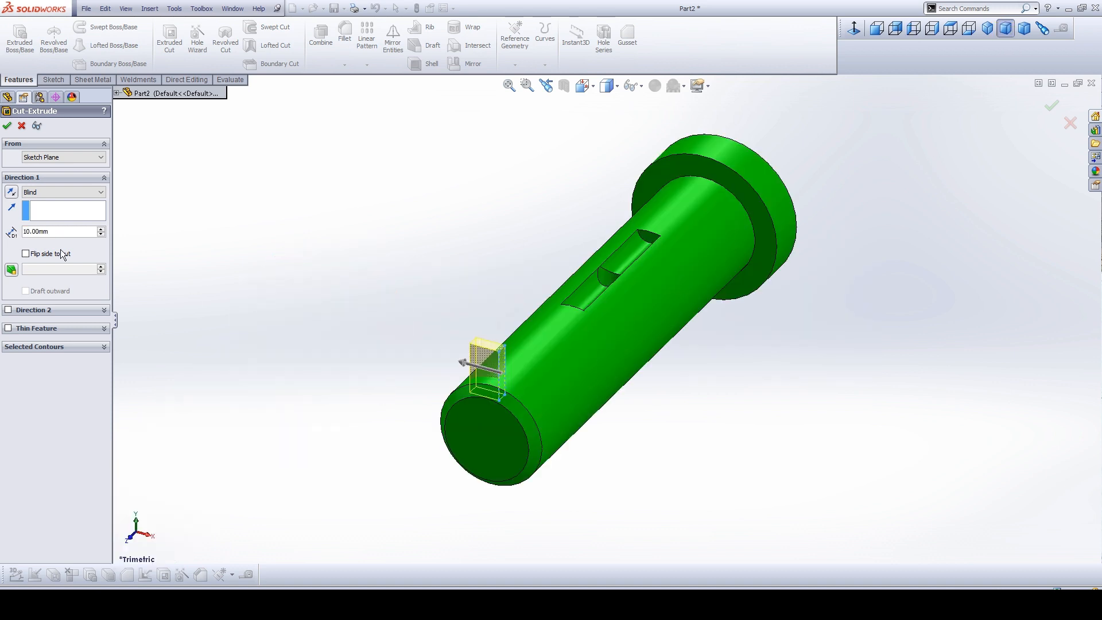
left_click(62, 193)
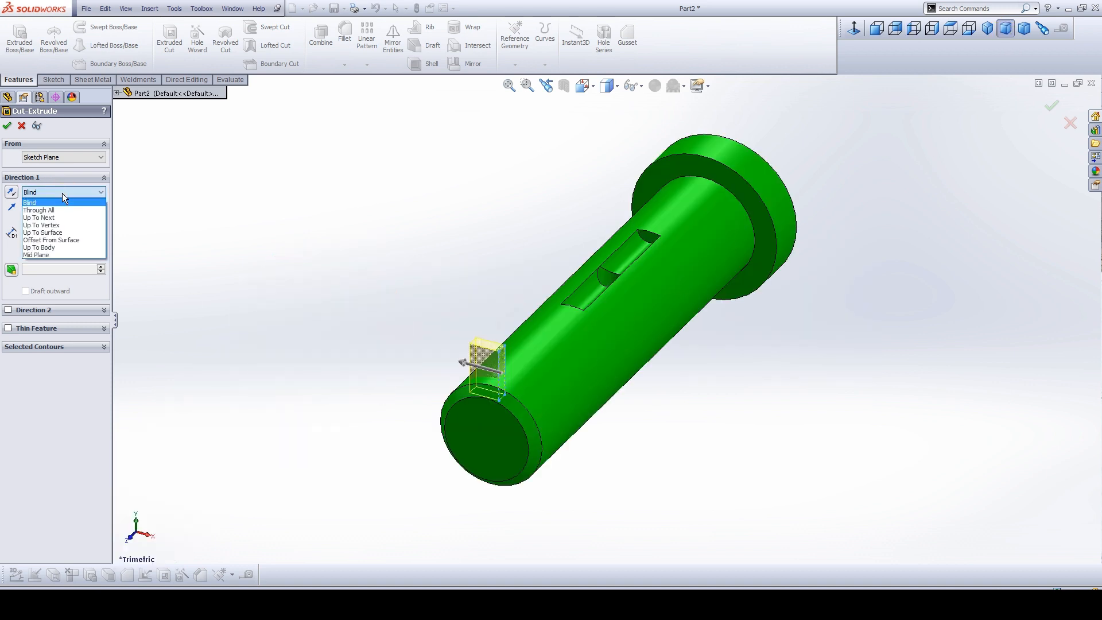
left_click(56, 252)
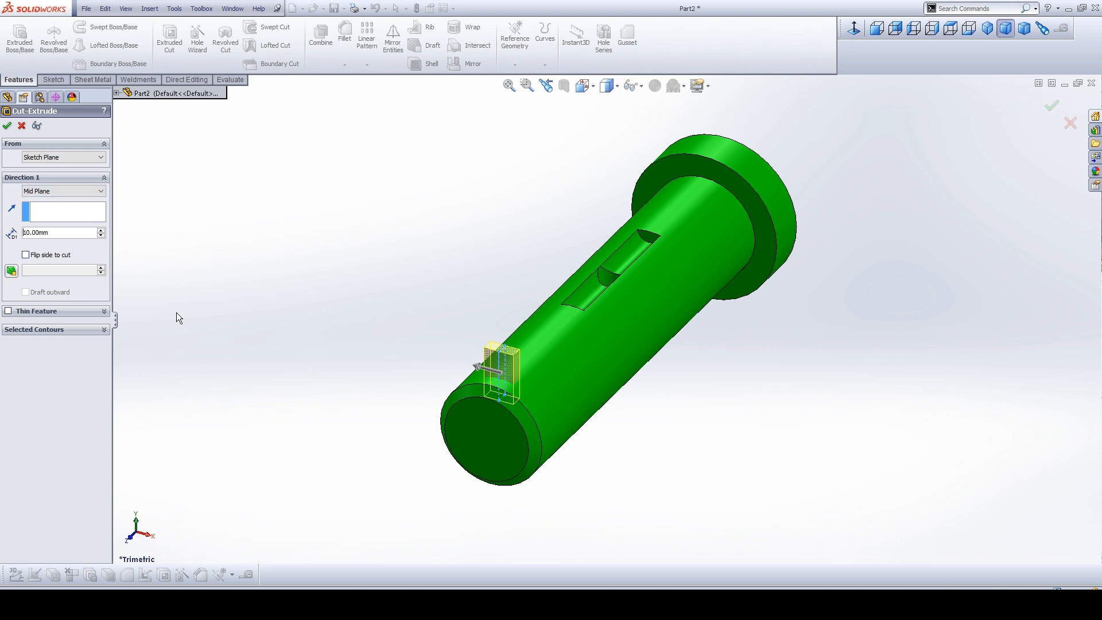
left_click(53, 229)
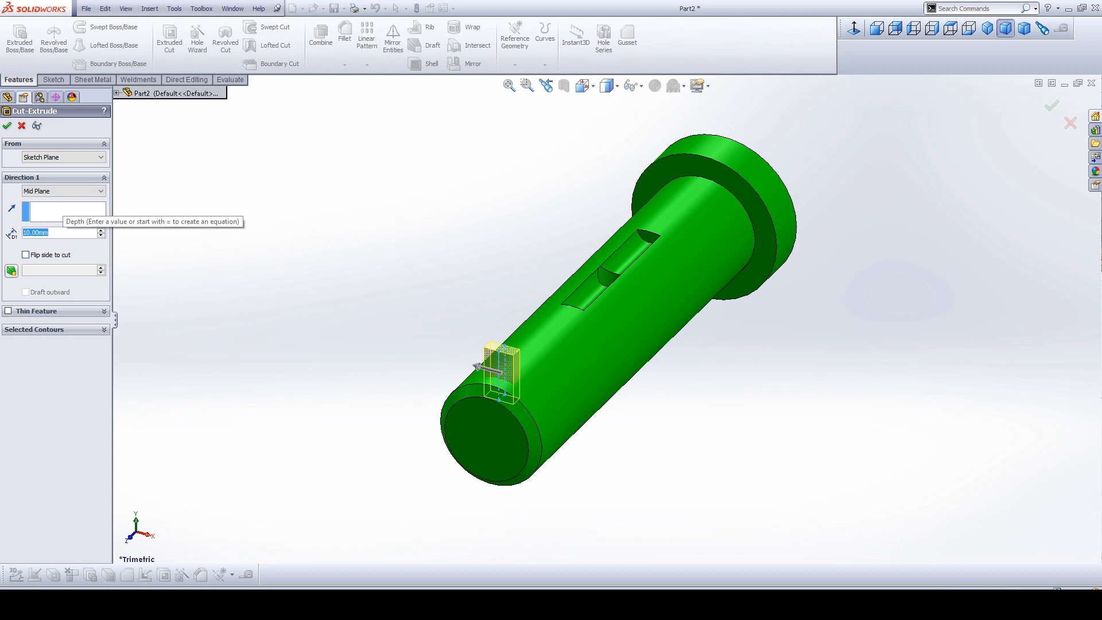
type("50")
key("Return")
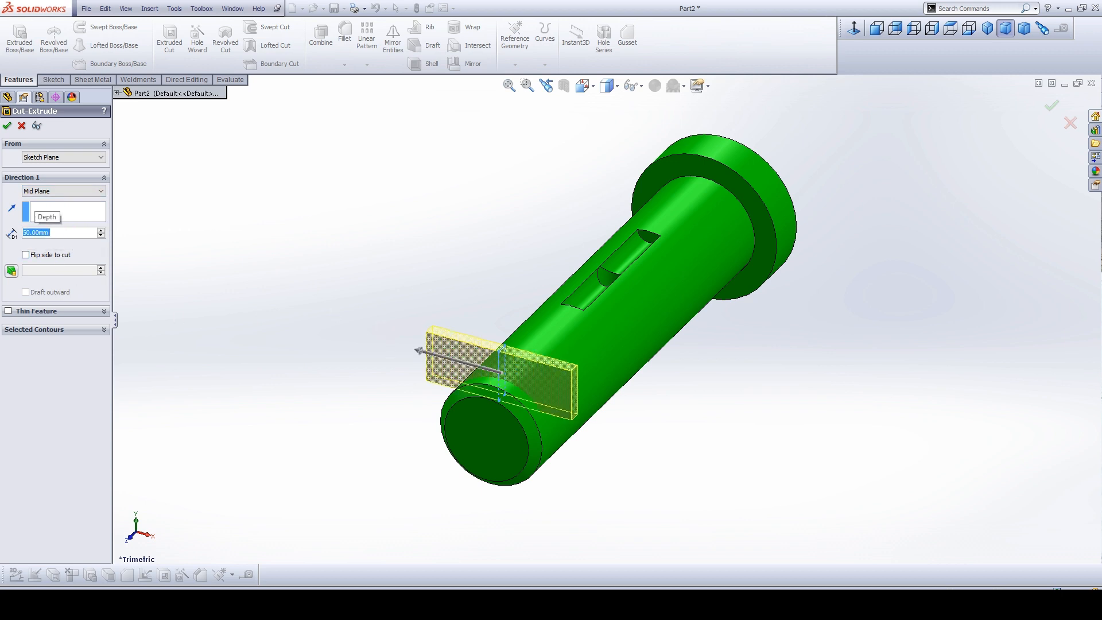
left_click(7, 126)
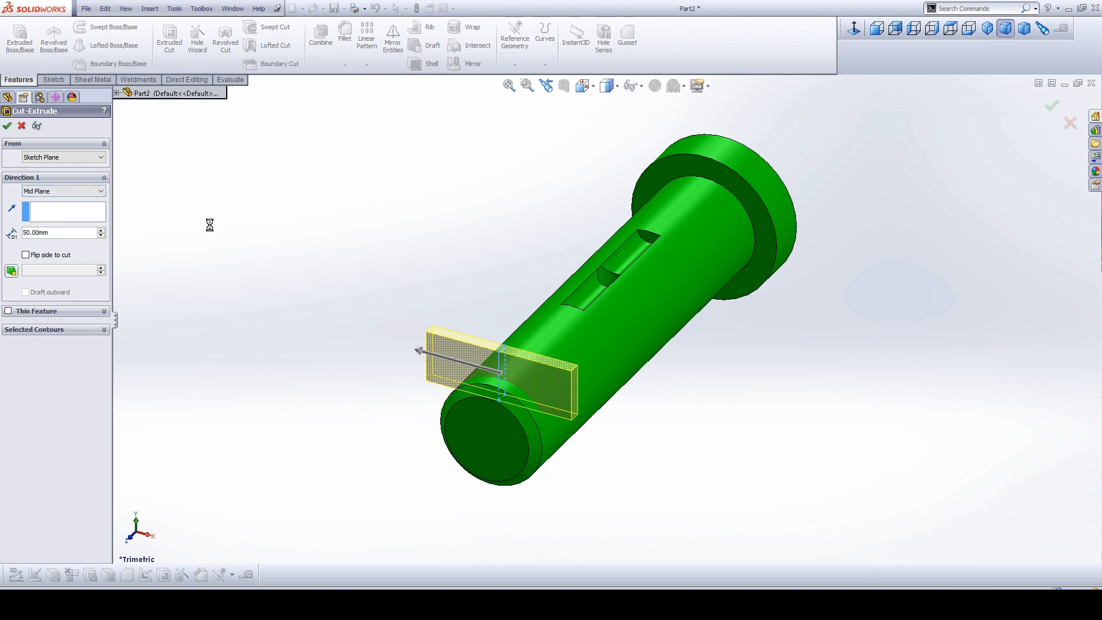
left_click(211, 225)
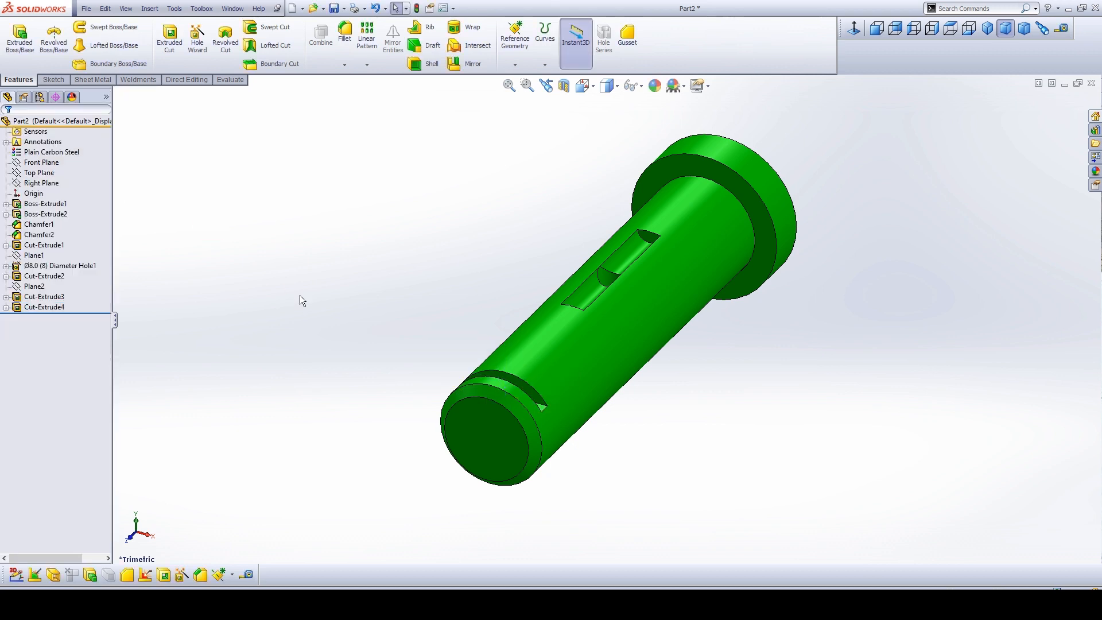
- Save the part with its new groove
middle_click_drag(384, 342, 543, 403)
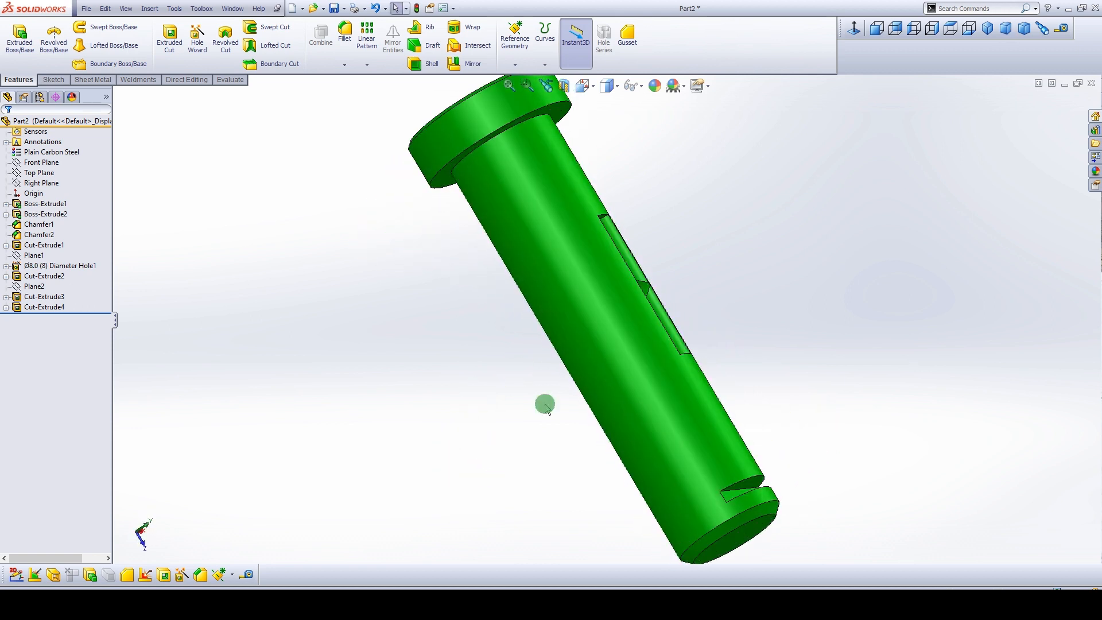
left_click(334, 8)
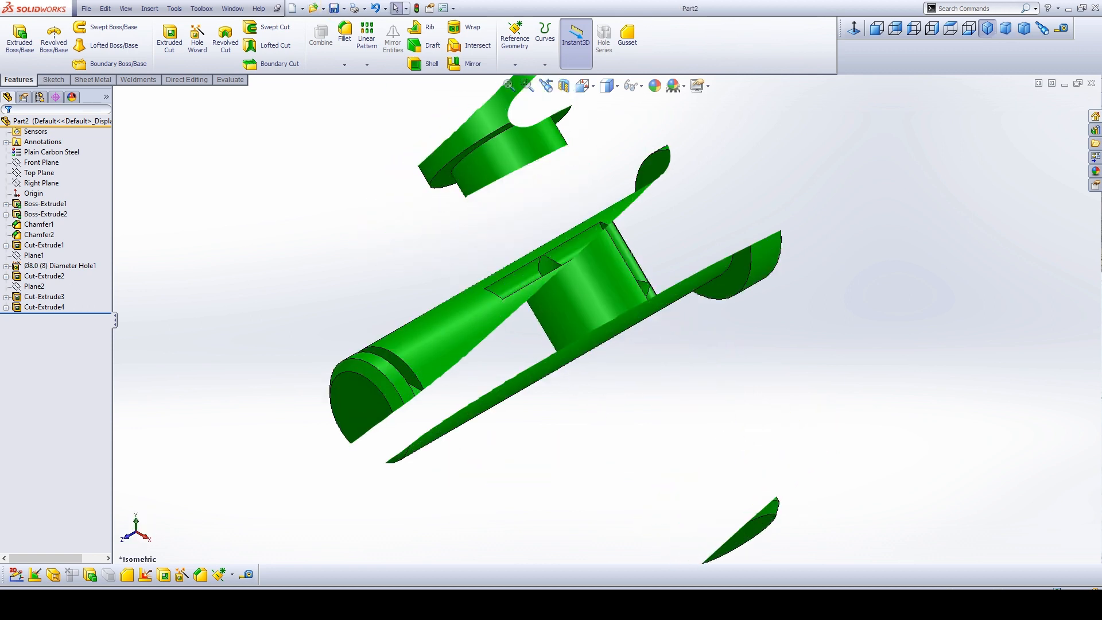
- Make a drawing from the part on an A3 (ISO) sheet with the standard sheet format
left_click(92, 8)
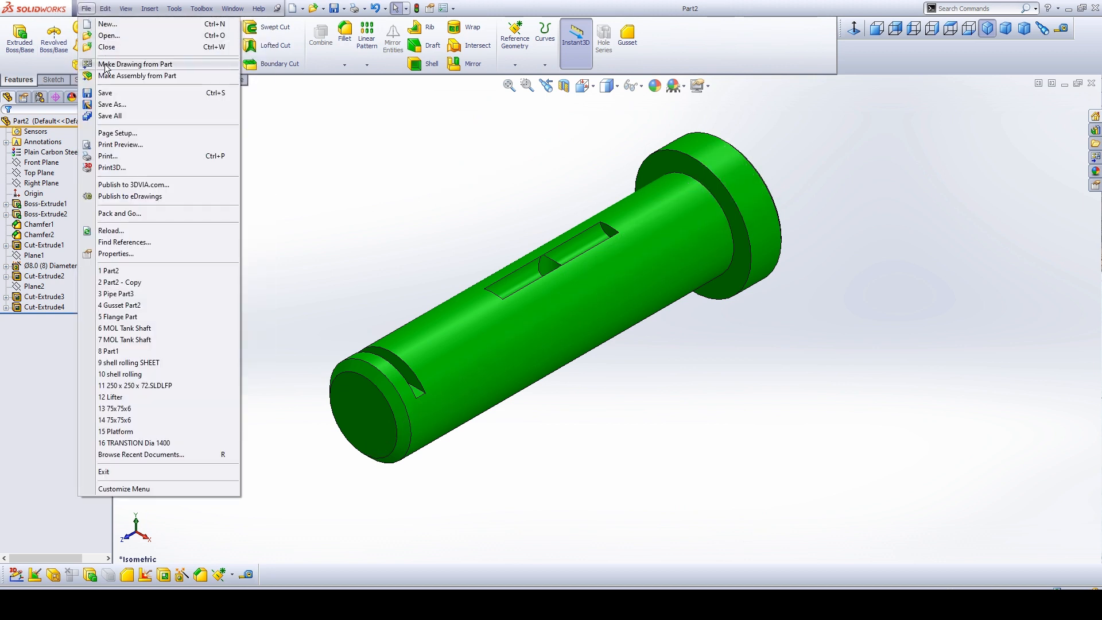
left_click(181, 66)
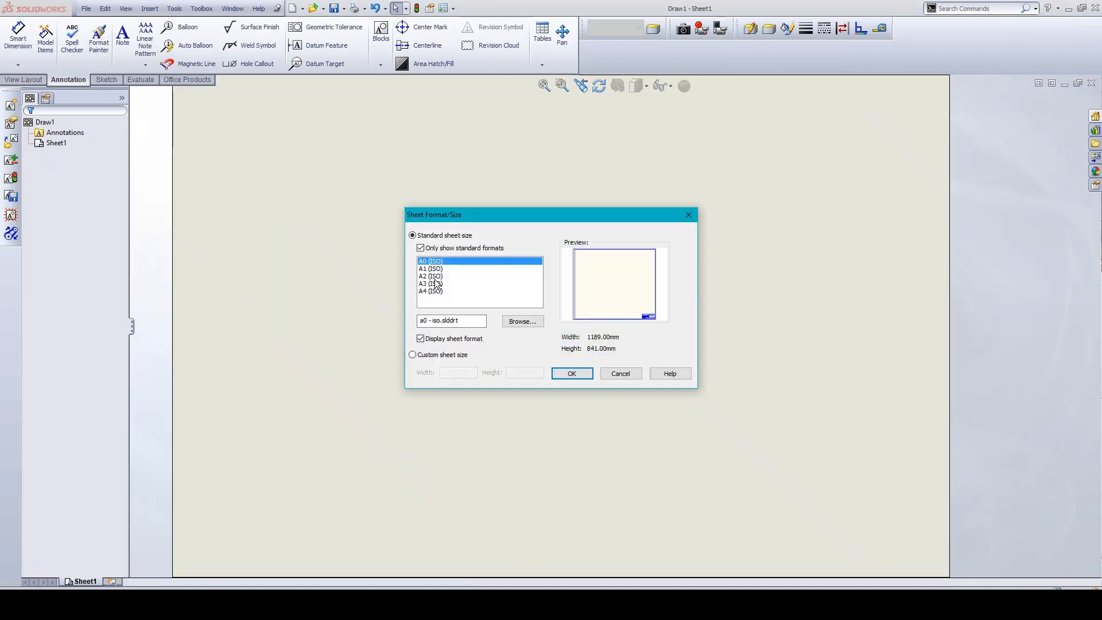
left_click(436, 284)
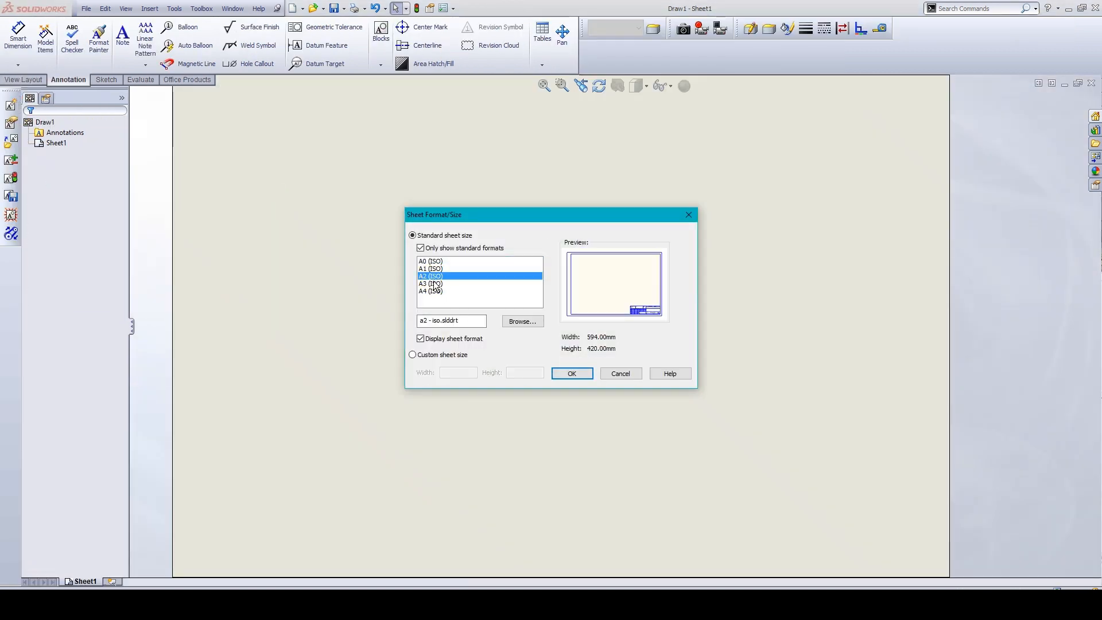
left_click(573, 374)
- Consult the reference drawing and place the Left view of the pin on the upper part of the sheet without any projected views
key("alt+Tab")
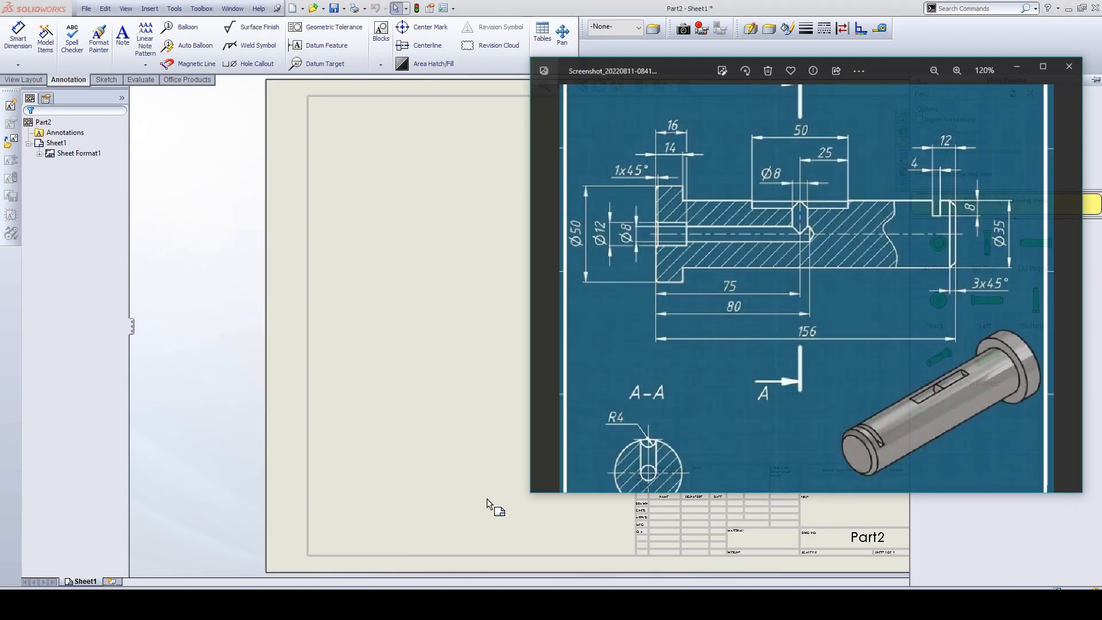
scroll(859, 212, "down", 2)
scroll(854, 229, "up", 1)
left_click(855, 230)
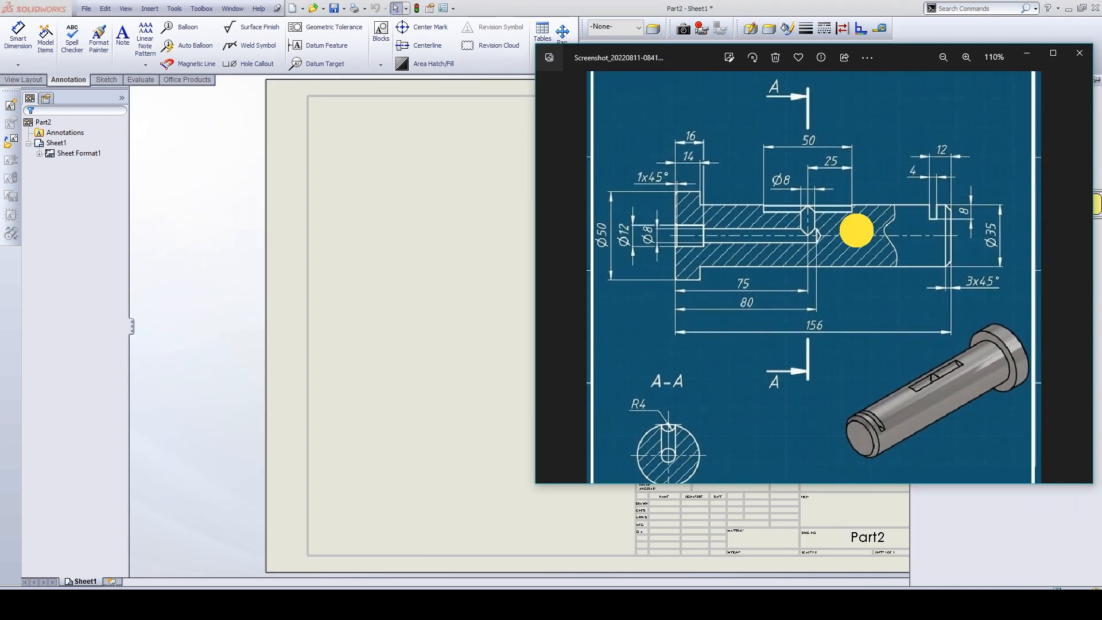
left_click(486, 306)
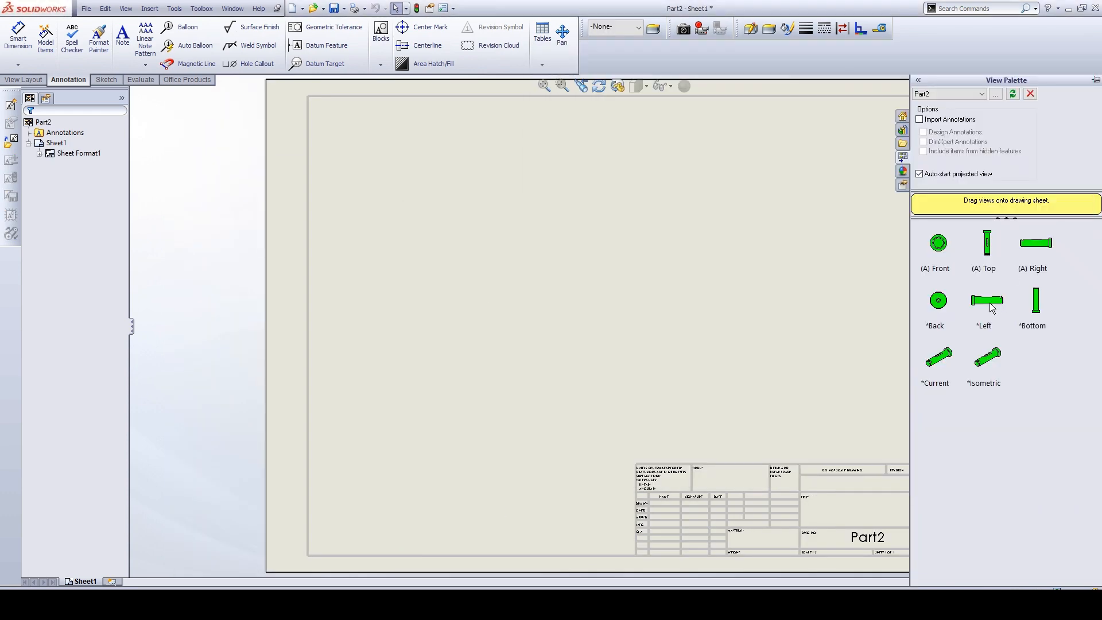
left_click_drag(991, 309, 460, 183)
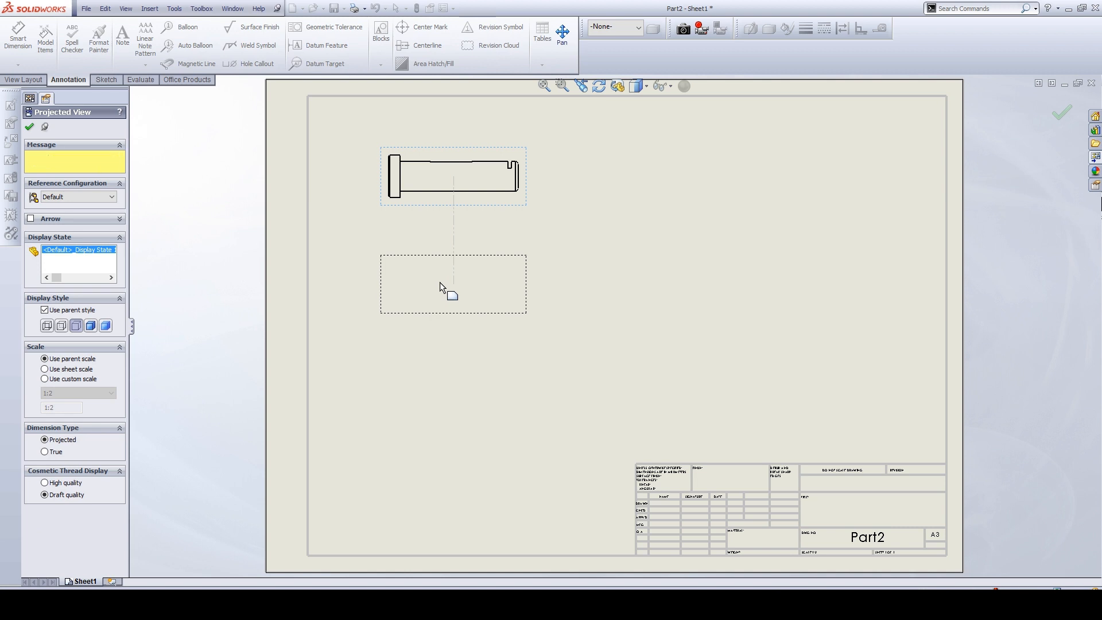
key("Escape")
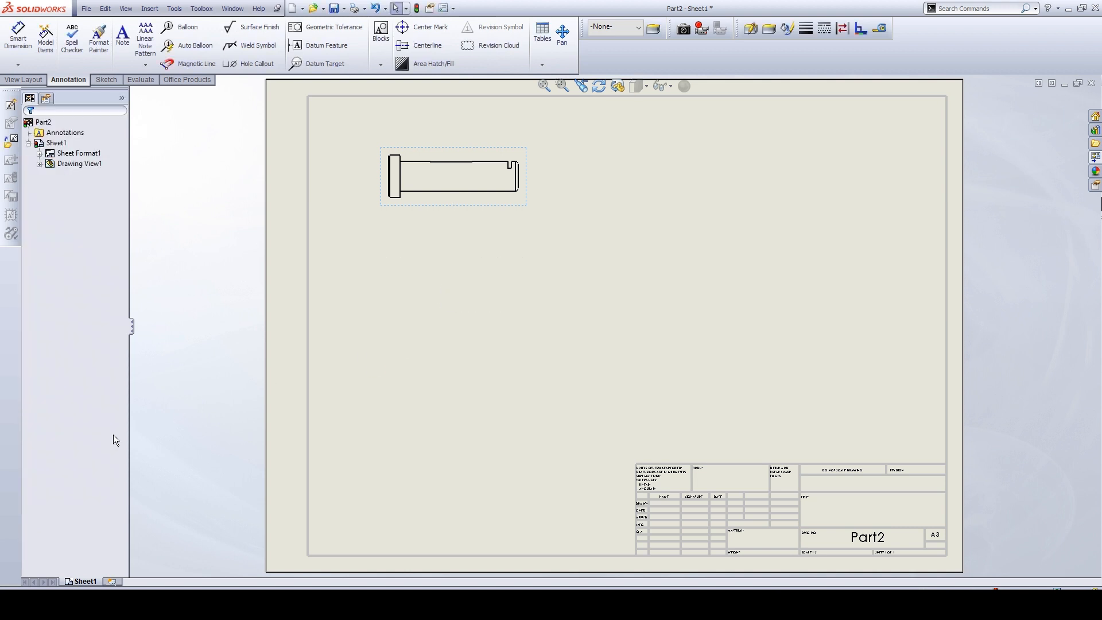
- Set the sheet scale to 1:1 and shift the pin's side view slightly further into the sheet
right_click(86, 584)
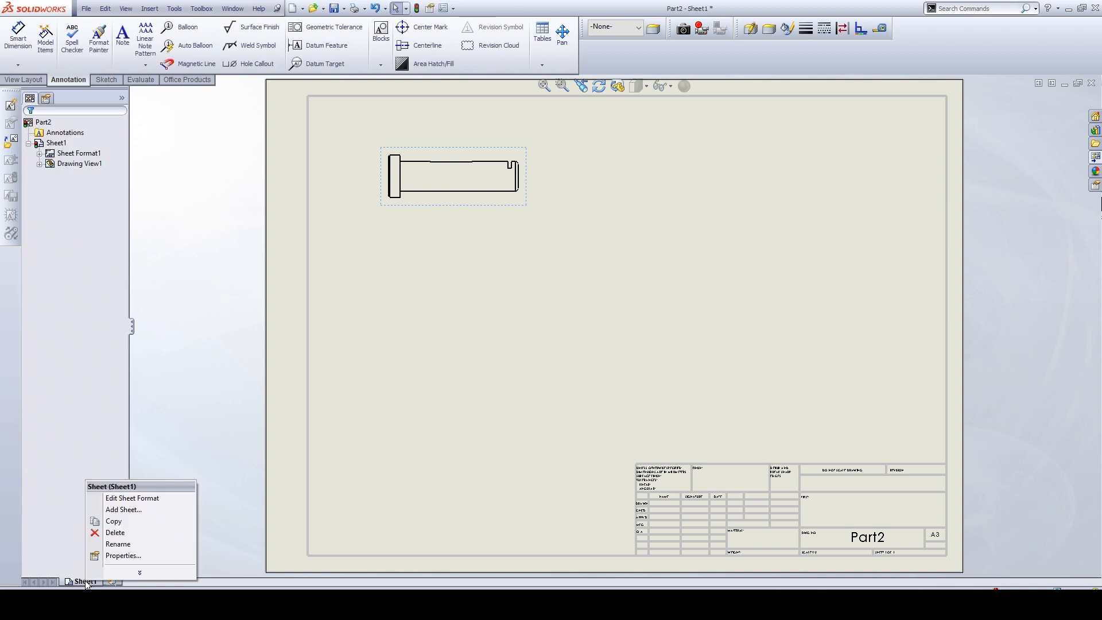
left_click(121, 556)
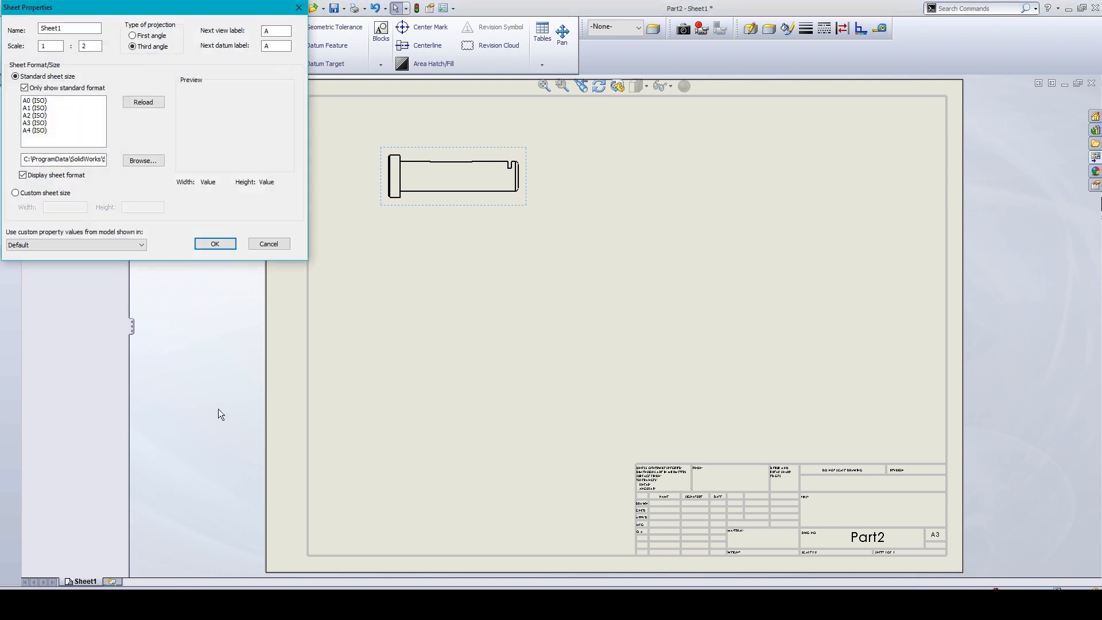
double_click(90, 43)
type("1")
key("Return")
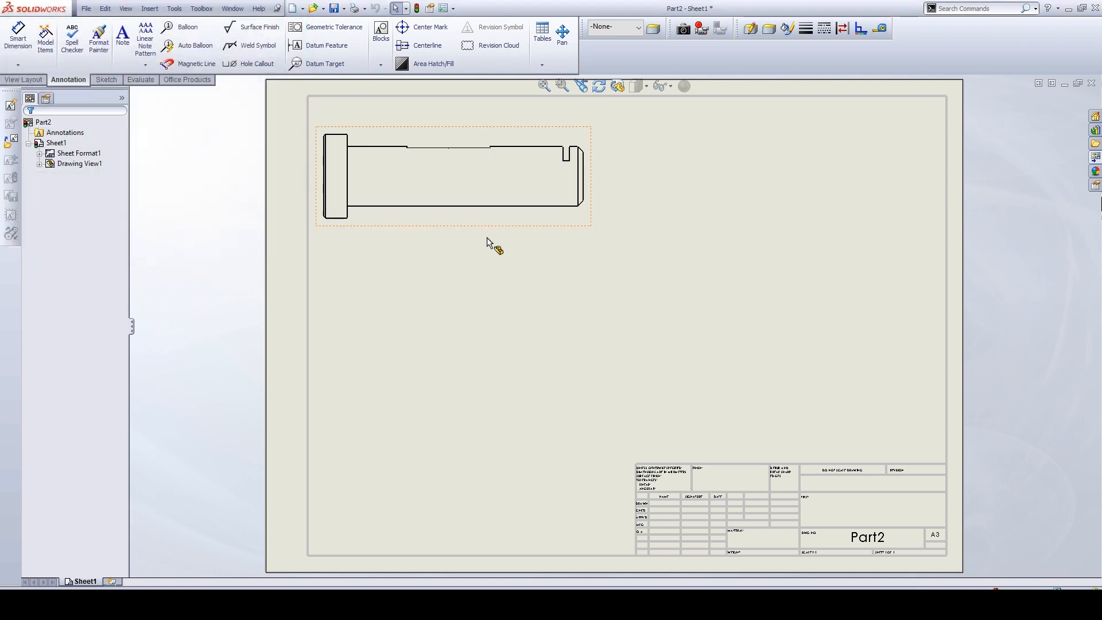
left_click_drag(527, 241, 570, 251)
left_click(527, 294)
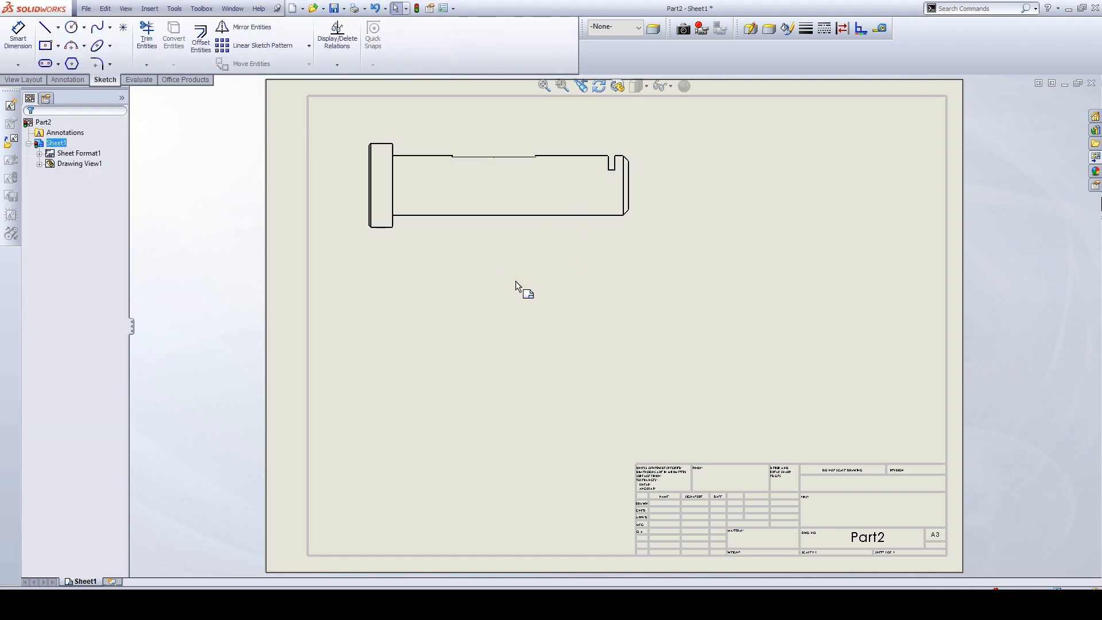
- Set the sheet scale to 2:1 and move the enlarged side view inside the sheet border
right_click(91, 582)
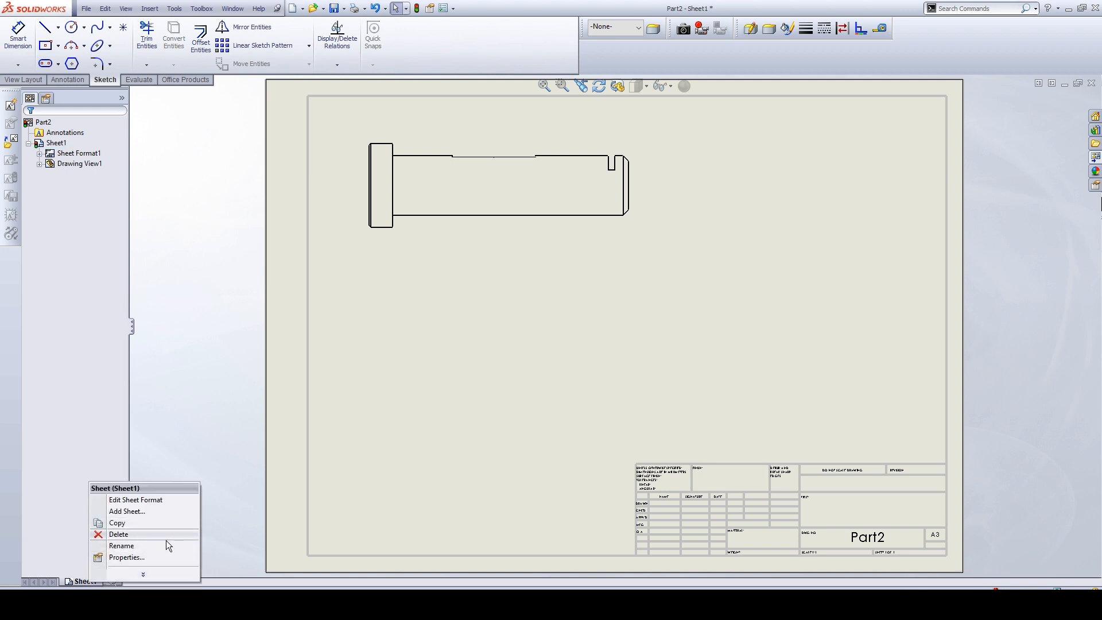
left_click(164, 557)
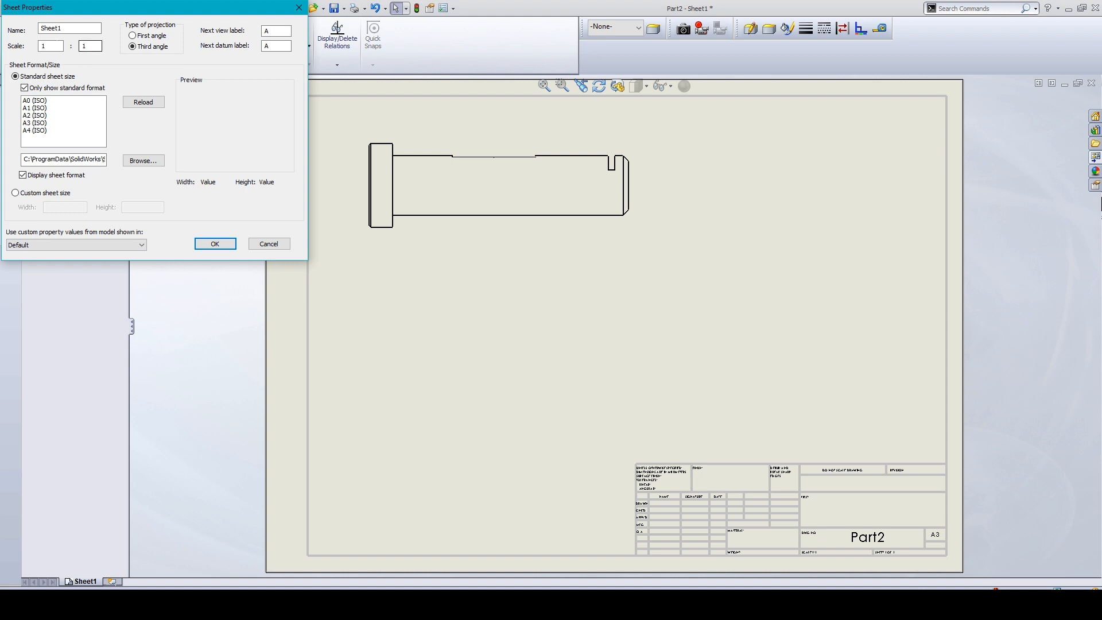
double_click(44, 46)
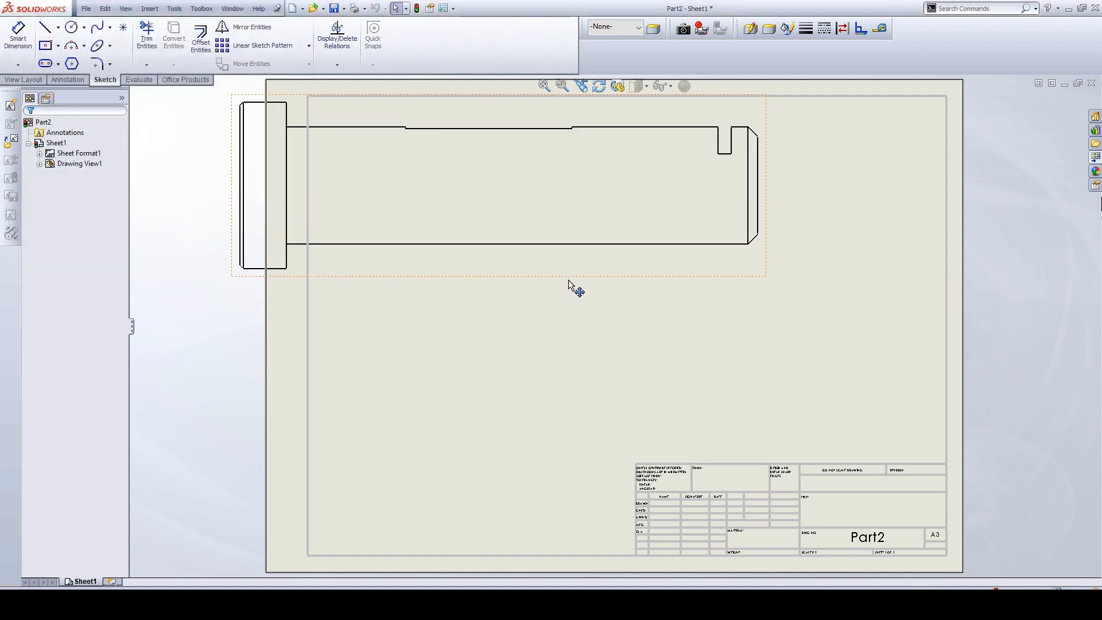
mouse_move(570, 285)
left_mouse_down()
mouse_move(702, 314)
mouse_move(683, 313)
left_mouse_up()
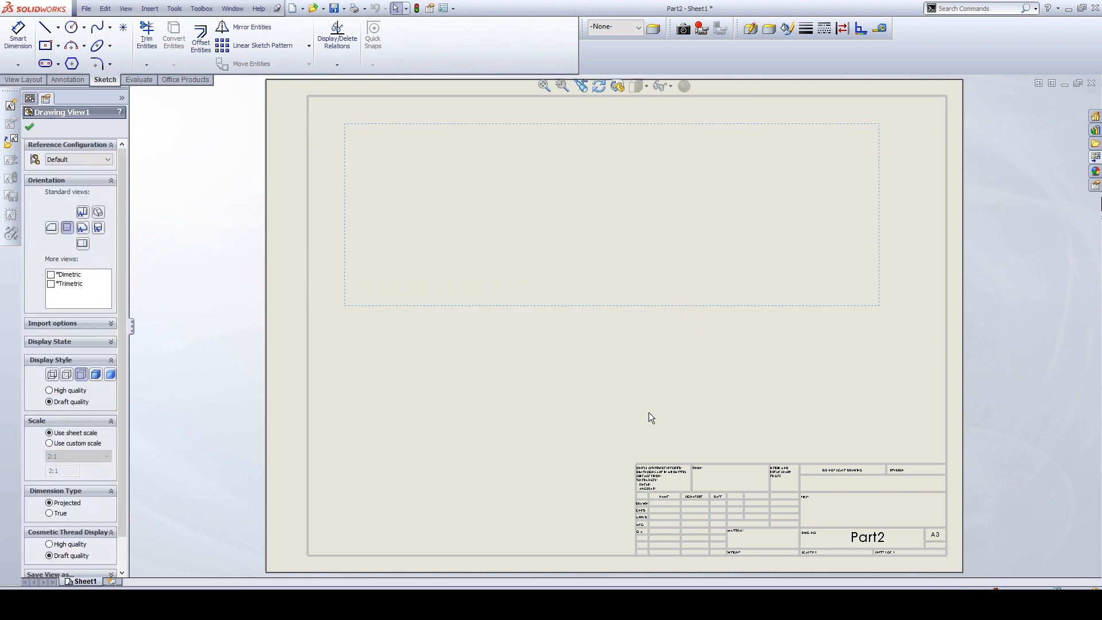
left_click(631, 408)
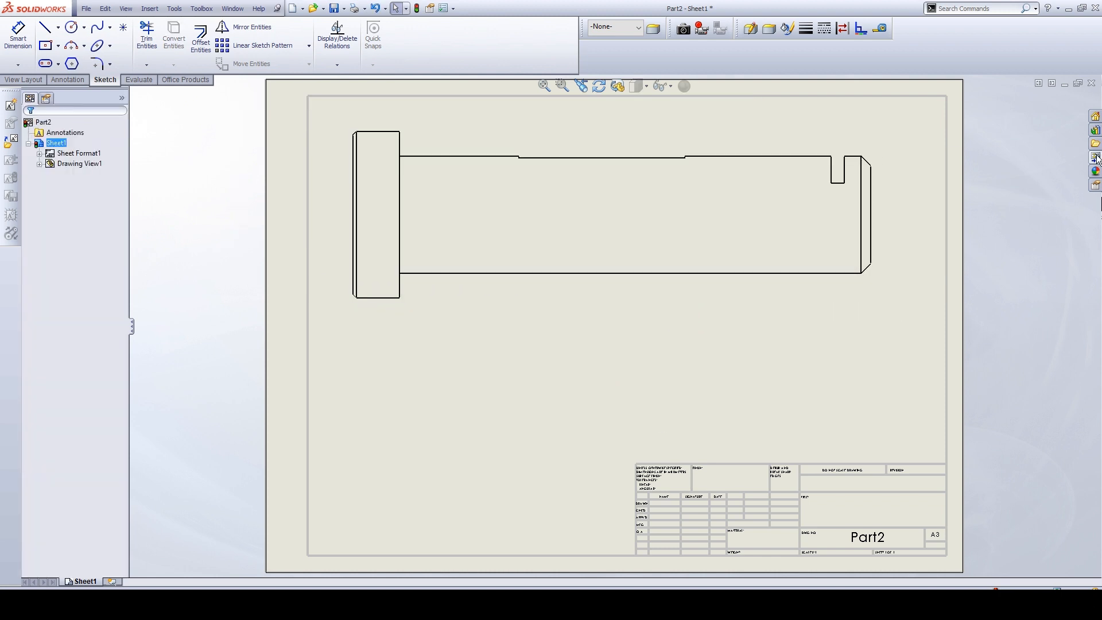
- Place an Isometric view of the pin on the sheet and display it as Shaded With Edges
left_click(1096, 158)
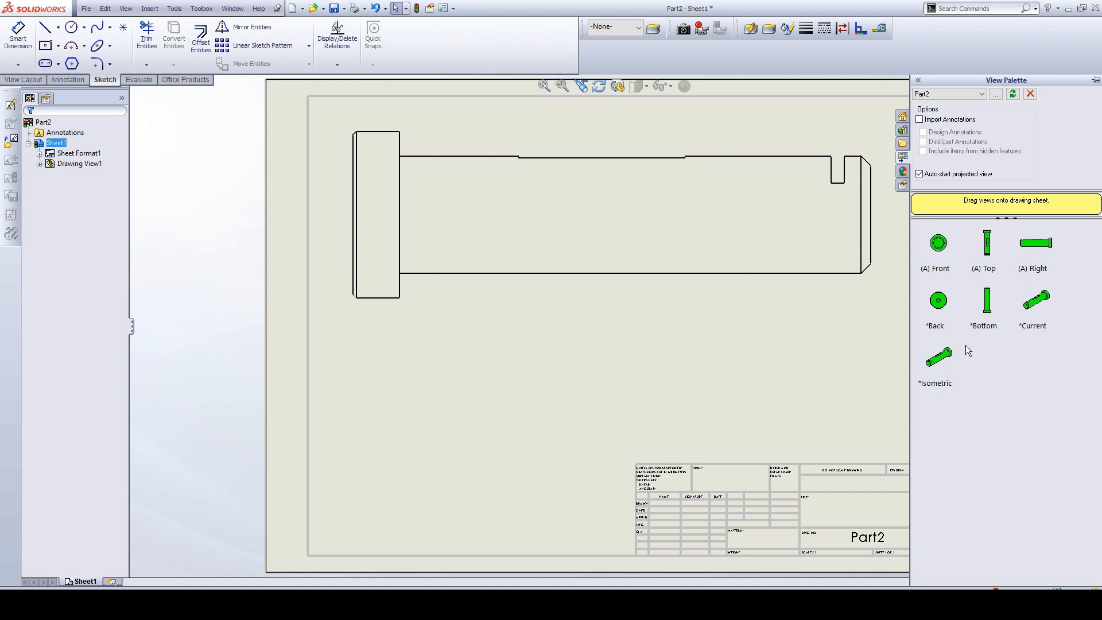
mouse_move(939, 357)
left_mouse_down()
mouse_move(788, 403)
mouse_move(798, 398)
left_mouse_up()
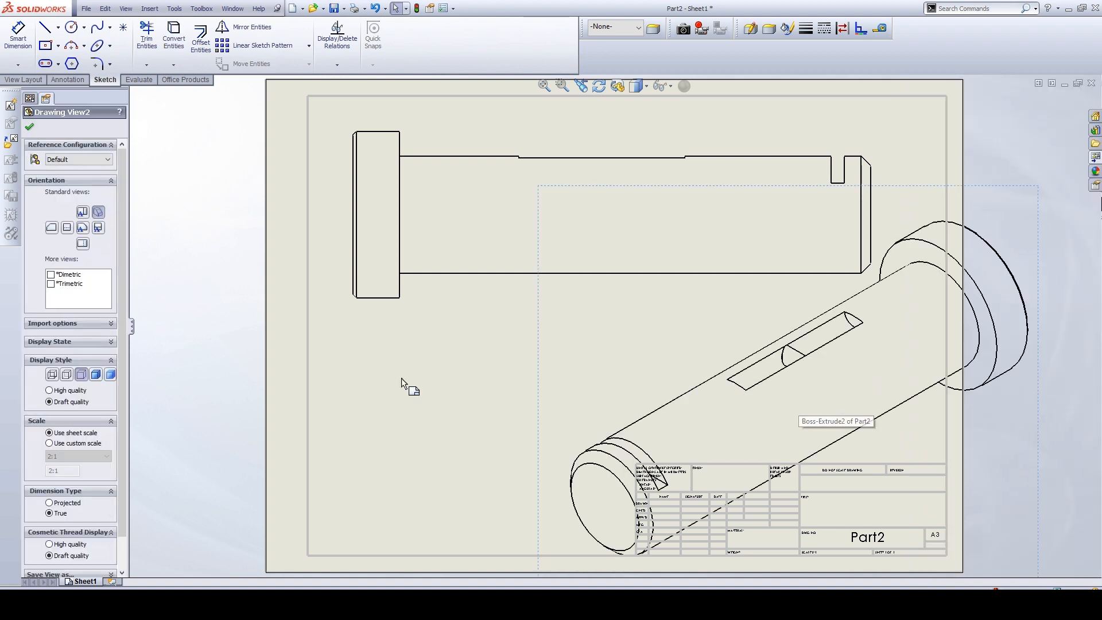
mouse_move(131, 327)
left_mouse_down()
mouse_move(226, 327)
mouse_move(202, 332)
left_mouse_up()
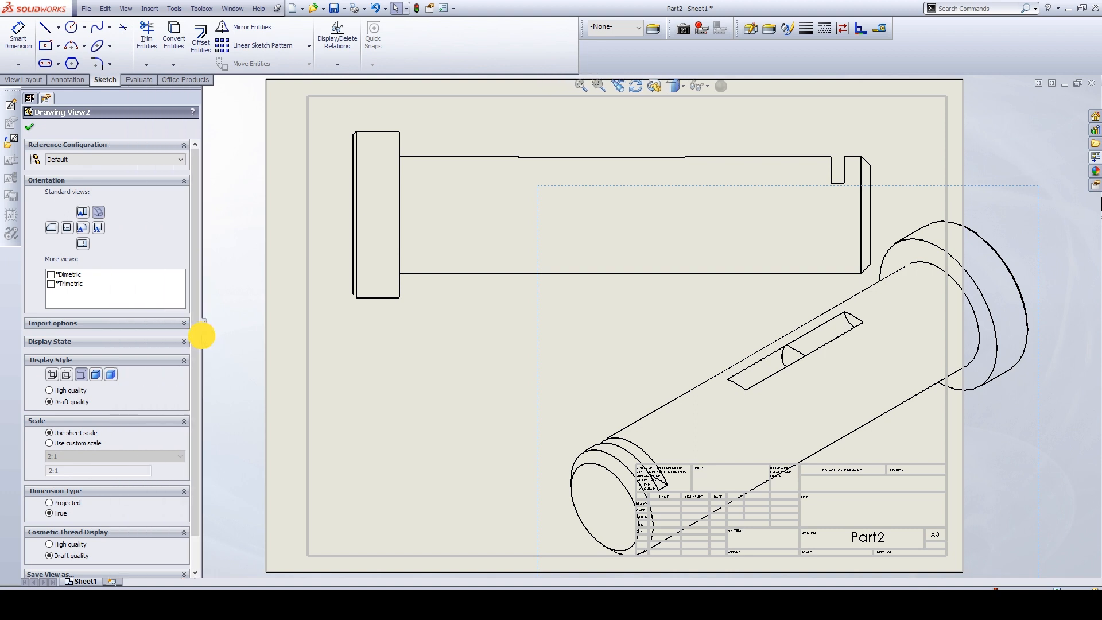
left_click(95, 375)
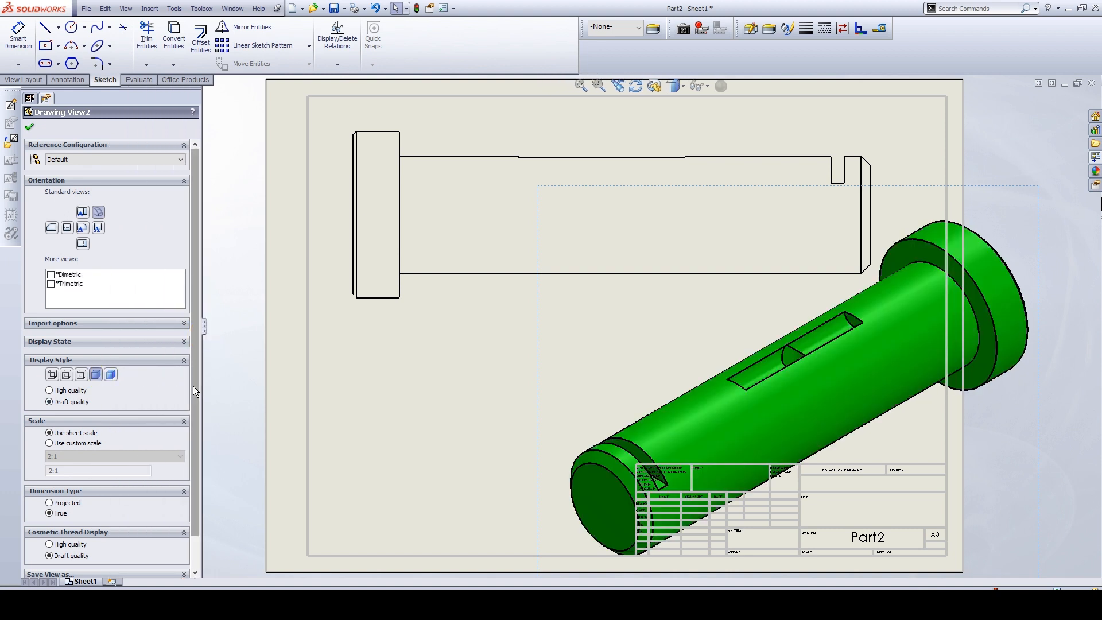
- Give the isometric view a custom scale of 1:1 and move it to the free area below the side view's head end
left_click_drag(193, 386, 192, 424)
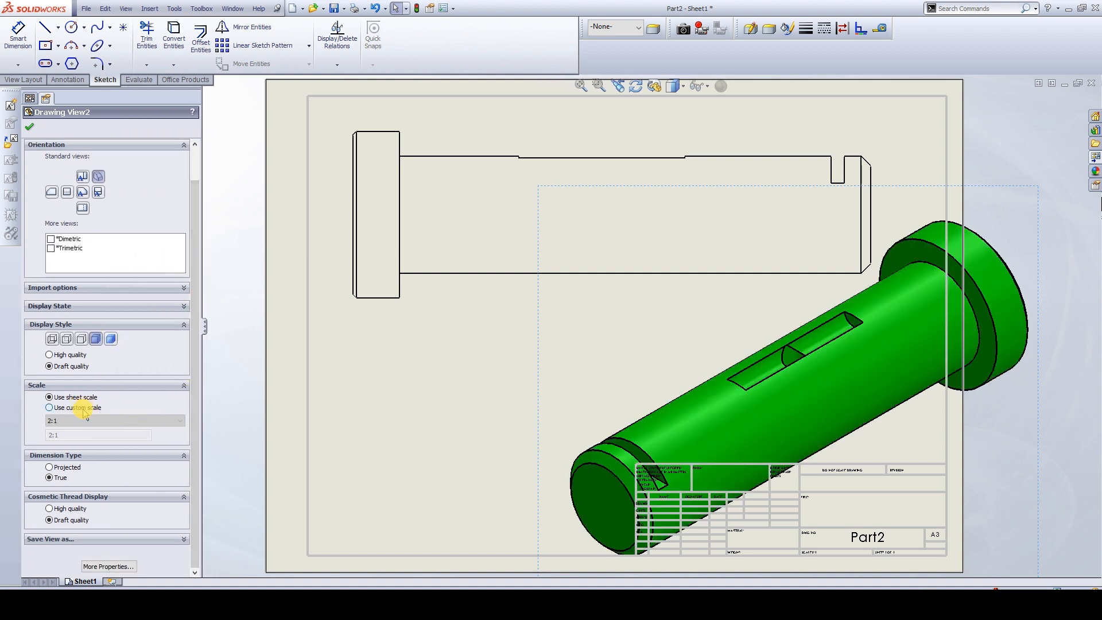
left_click(83, 408)
left_click(84, 421)
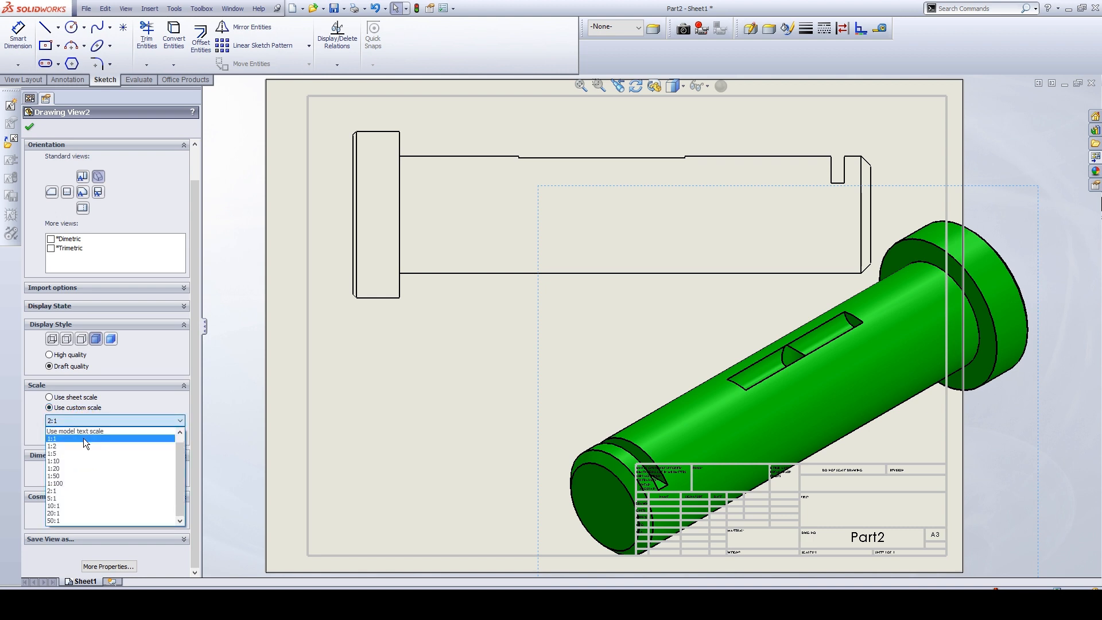
left_click(83, 439)
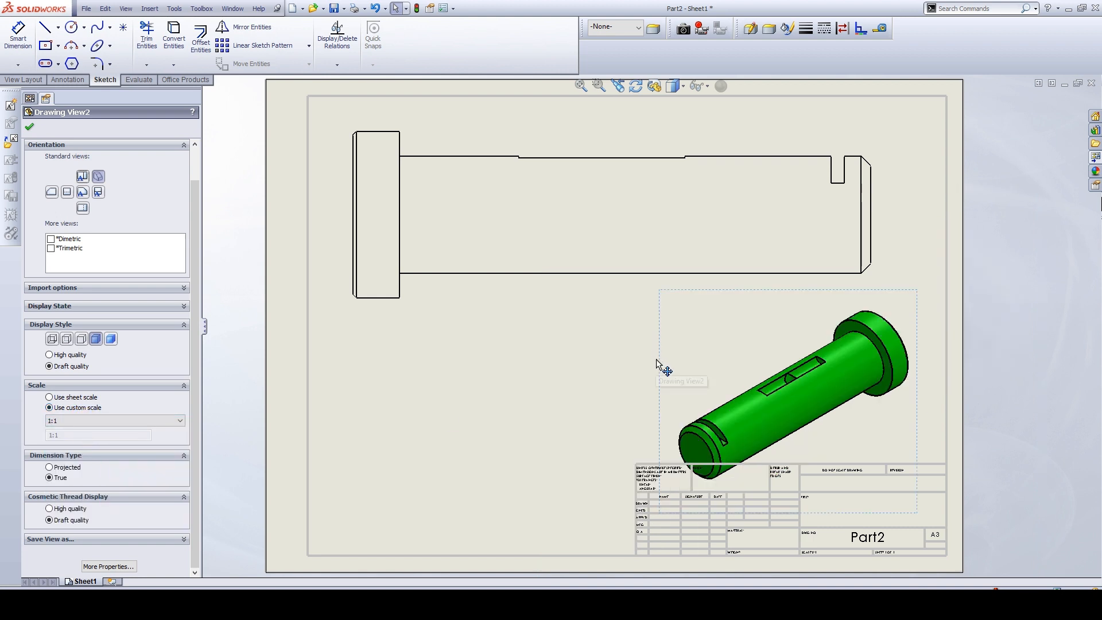
mouse_move(661, 367)
left_mouse_down()
mouse_move(656, 339)
mouse_move(654, 369)
mouse_move(421, 445)
mouse_move(325, 451)
left_mouse_up()
left_click(660, 369)
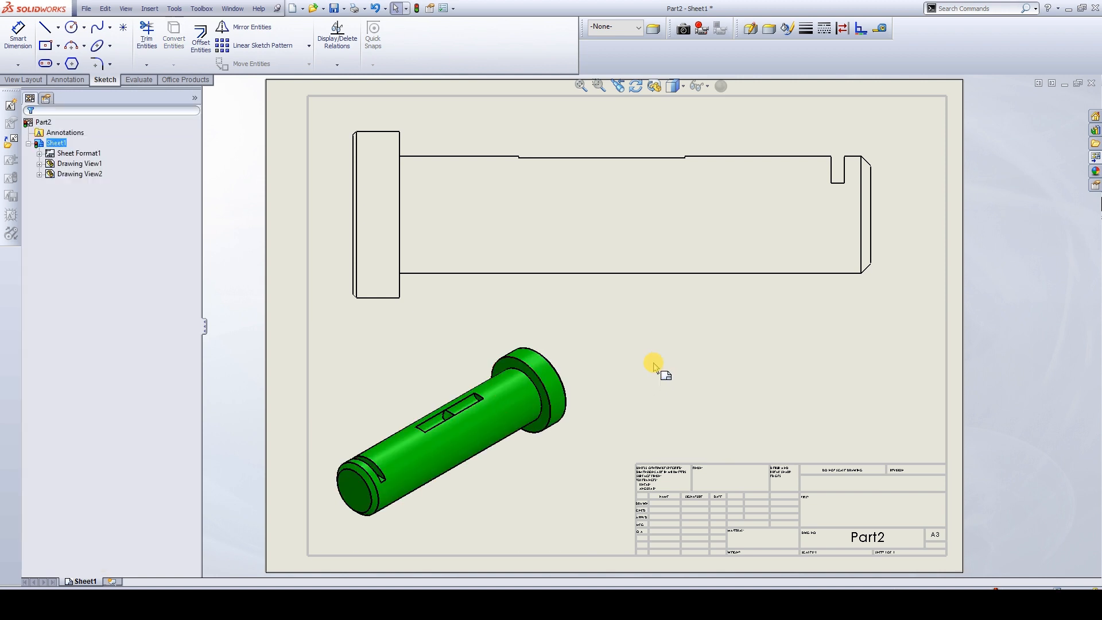
left_click_drag(579, 452, 574, 466)
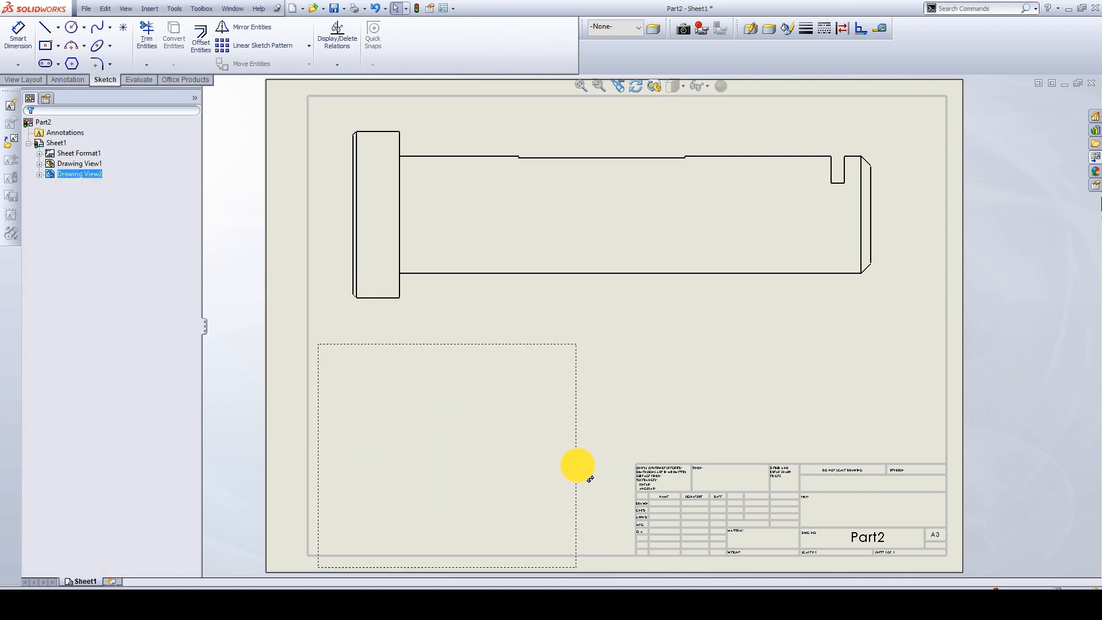
- Set the display style of the pin's side view to Hidden Lines Visible
left_click(1096, 158)
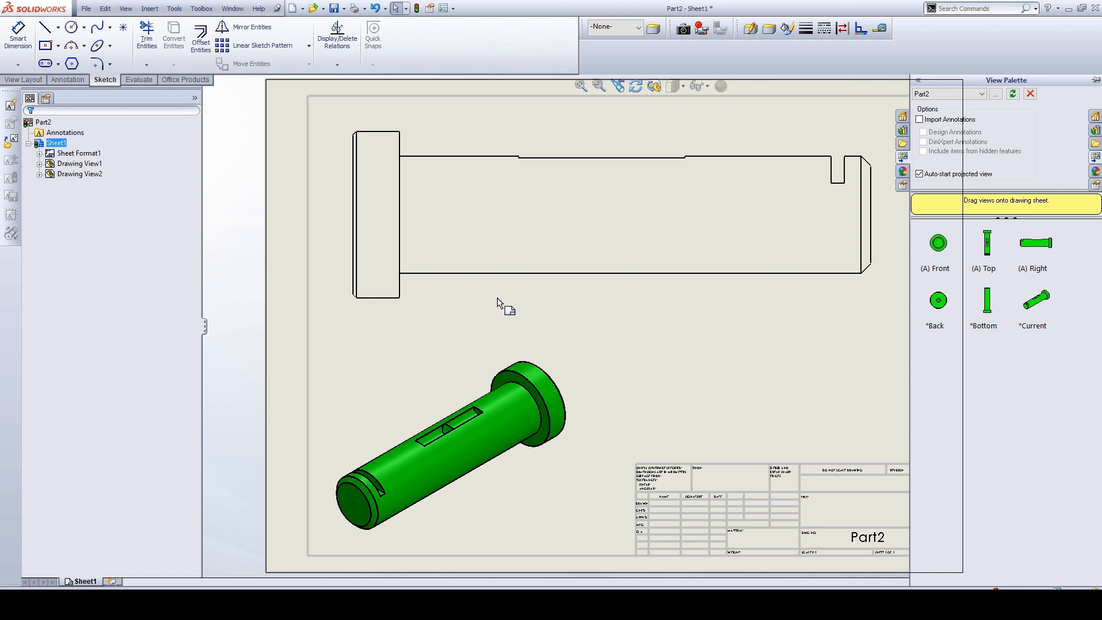
left_click(866, 289)
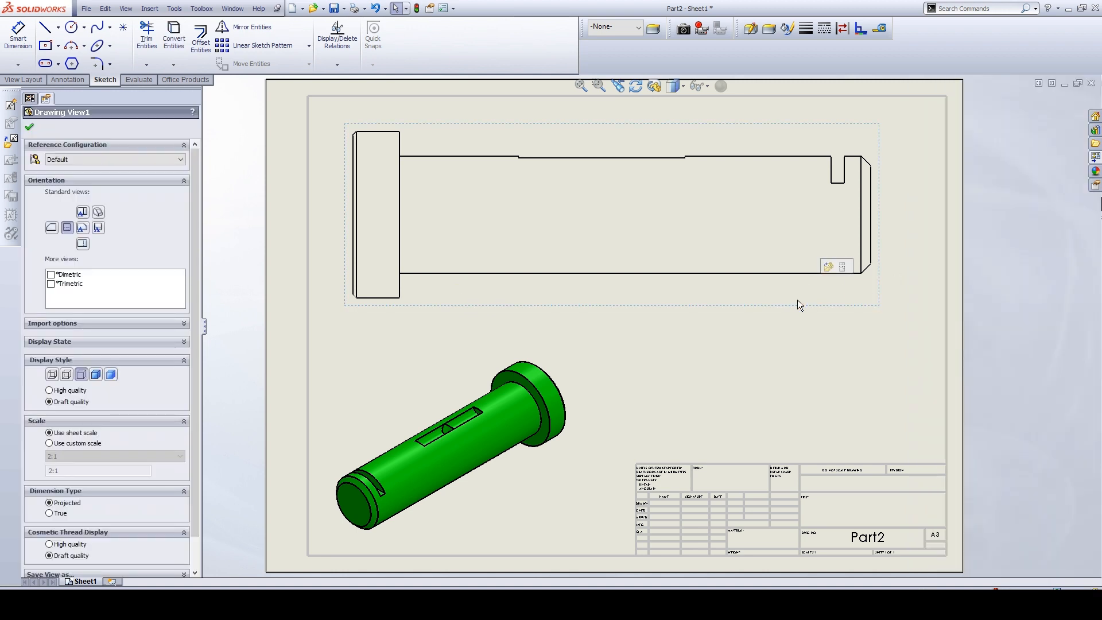
left_click(64, 378)
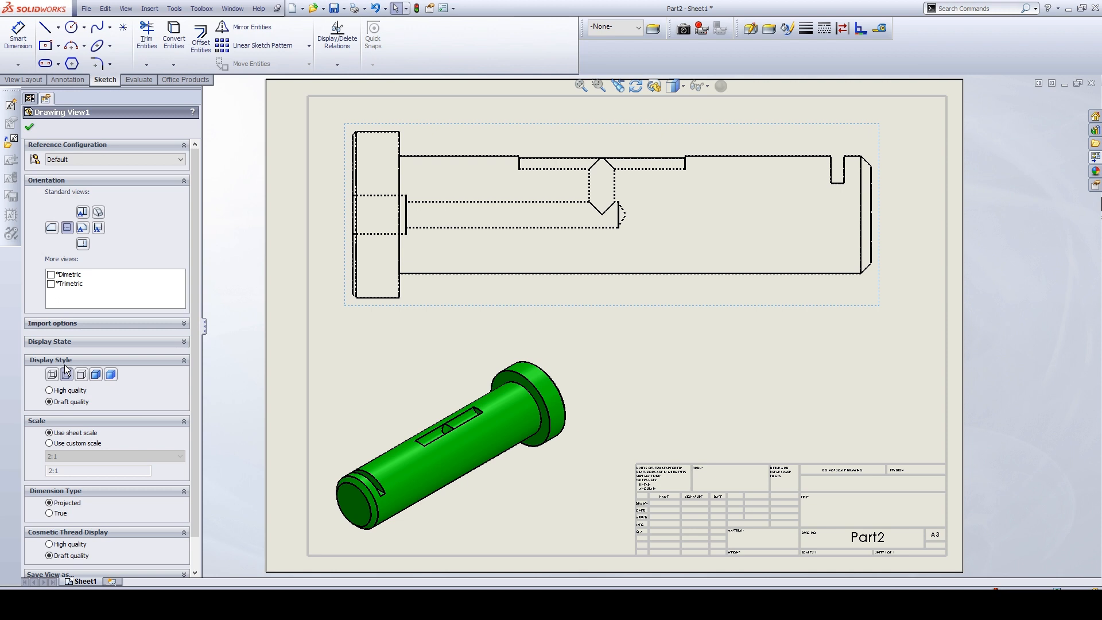
left_click(33, 127)
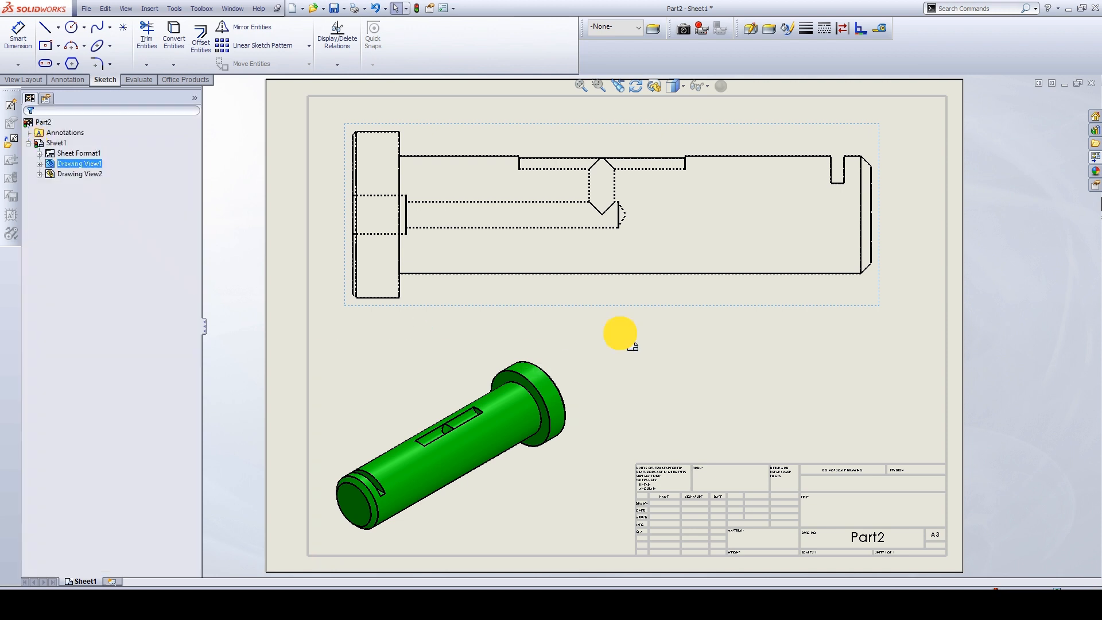
left_click(633, 346)
- Following the reference drawing, add a centerline to the vertical cross hole in the side view and extend it beyond both hole ends
key("alt+Tab")
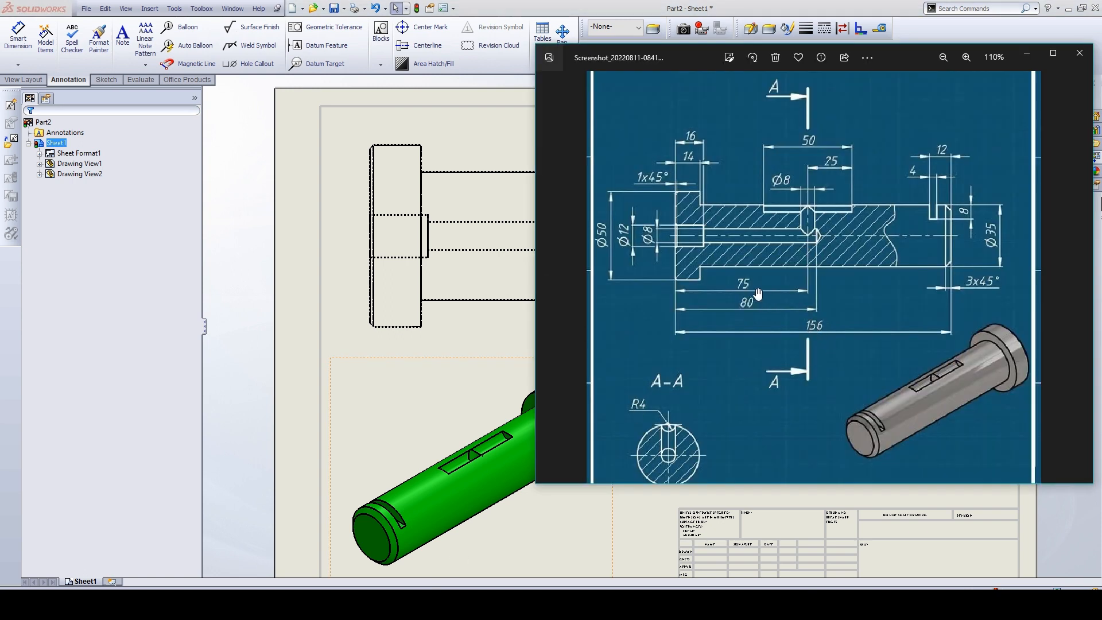
left_click(396, 395)
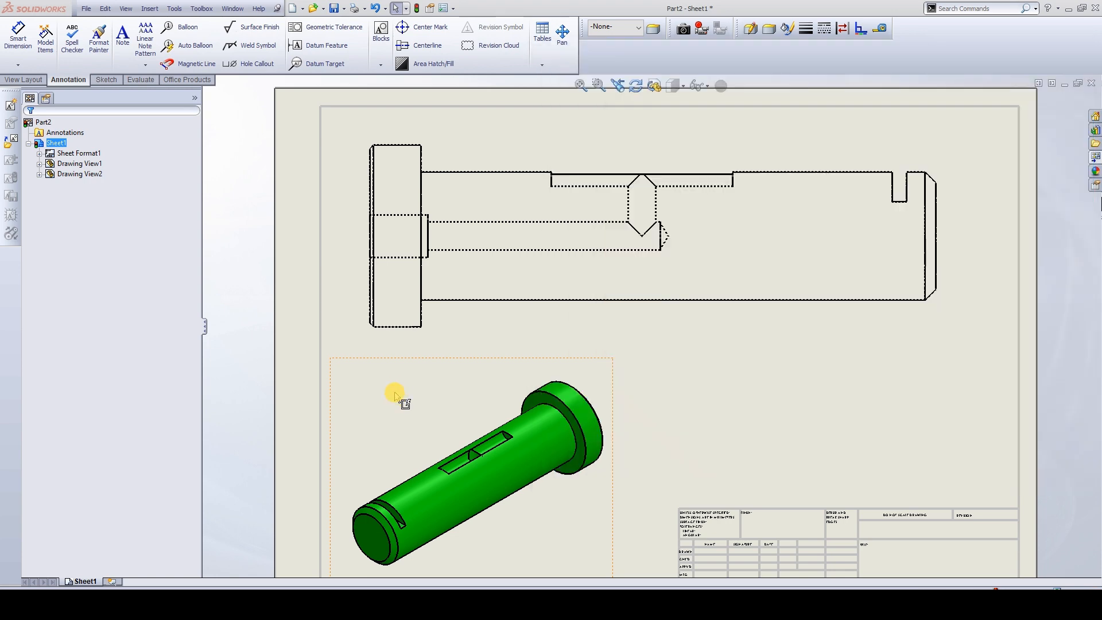
left_click(432, 51)
left_click(628, 202)
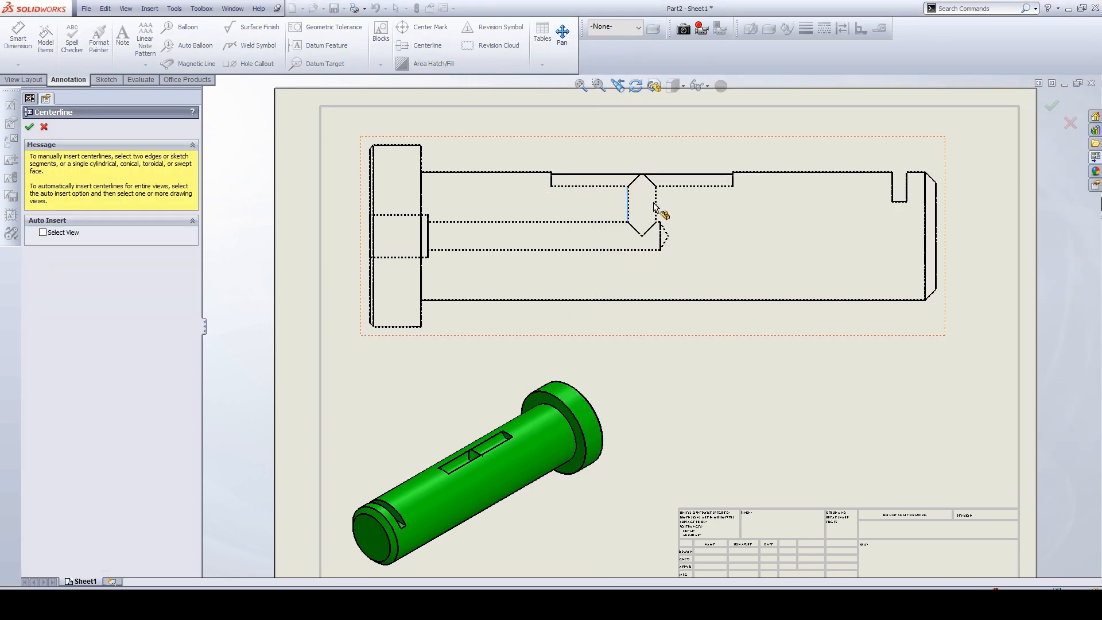
left_click(655, 211)
left_click(653, 216)
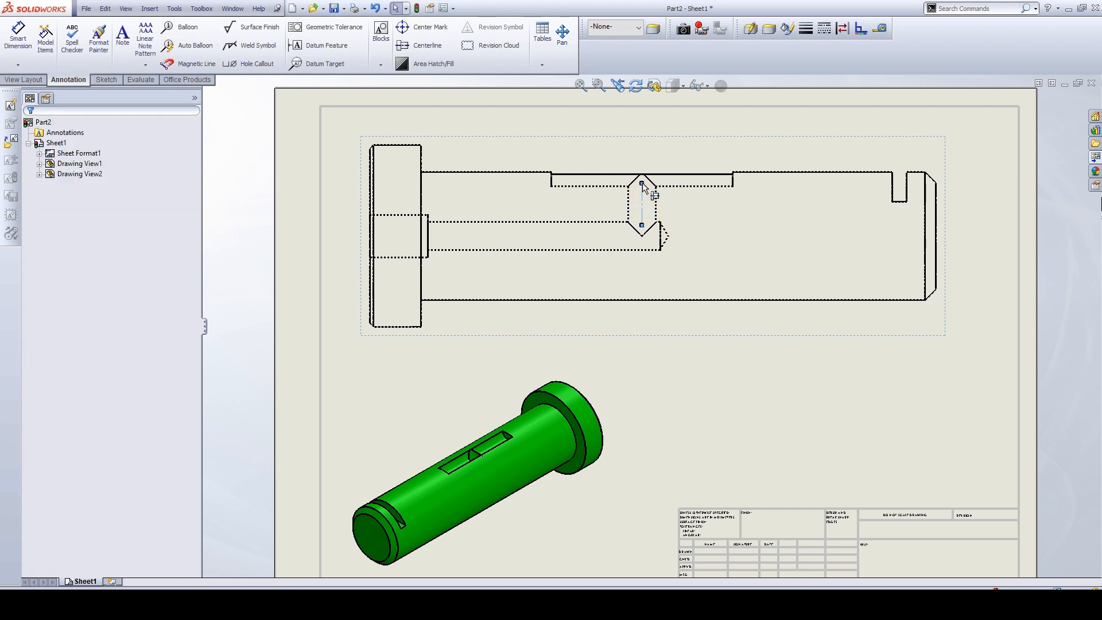
left_click_drag(643, 182, 642, 158)
left_click_drag(642, 226, 656, 263)
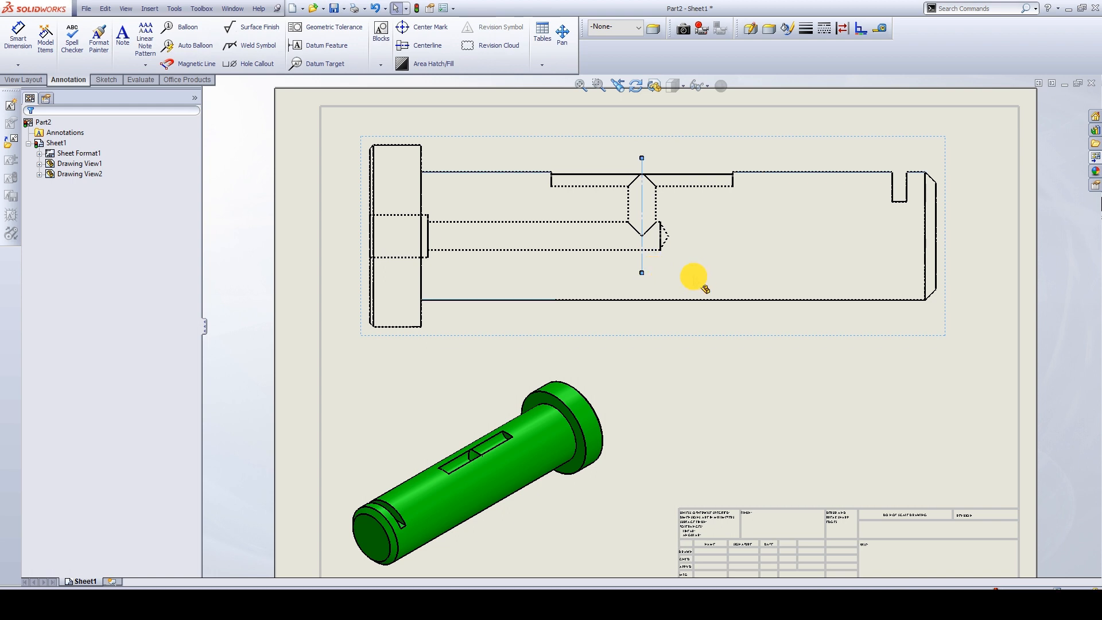
- Add a centerline along the pin's longitudinal axis in the side view and extend it beyond both ends of the pin
left_click(427, 48)
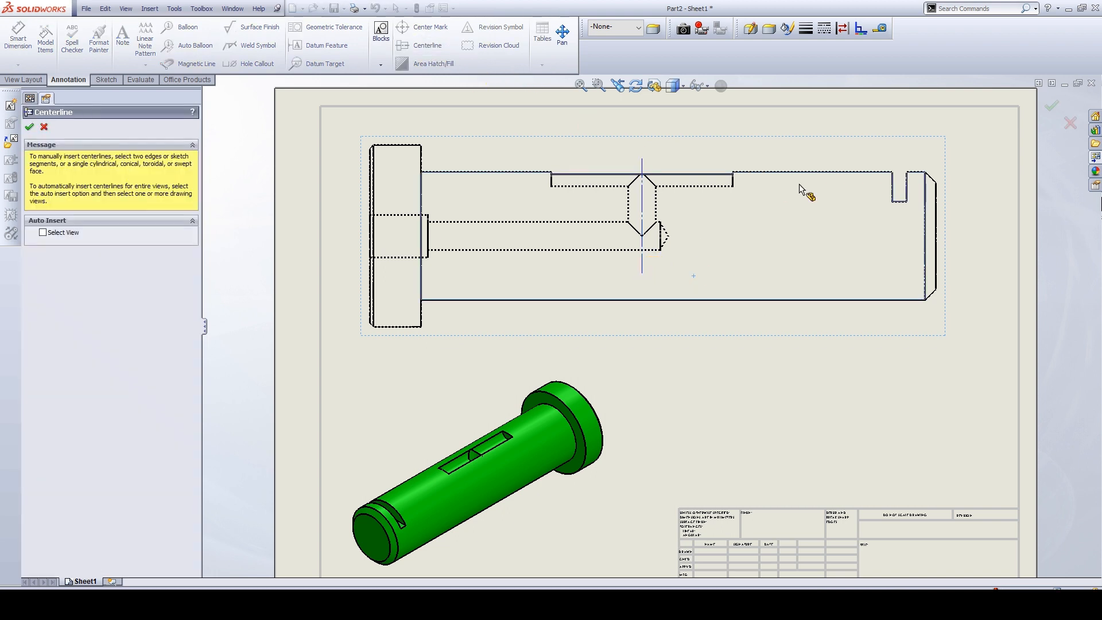
left_click(802, 174)
left_click(822, 299)
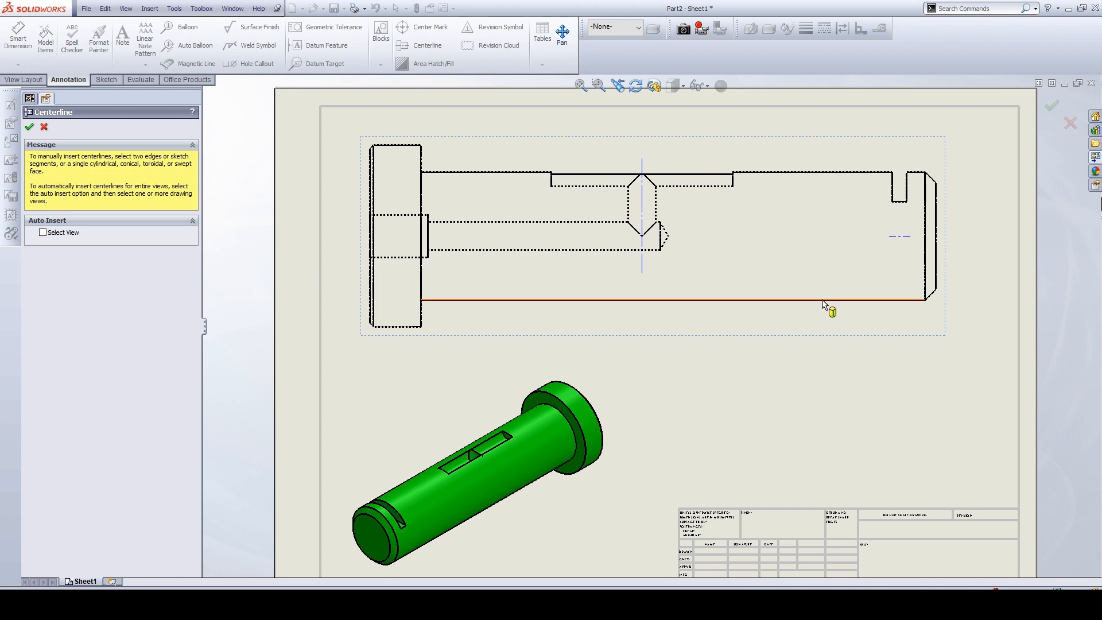
key("Escape")
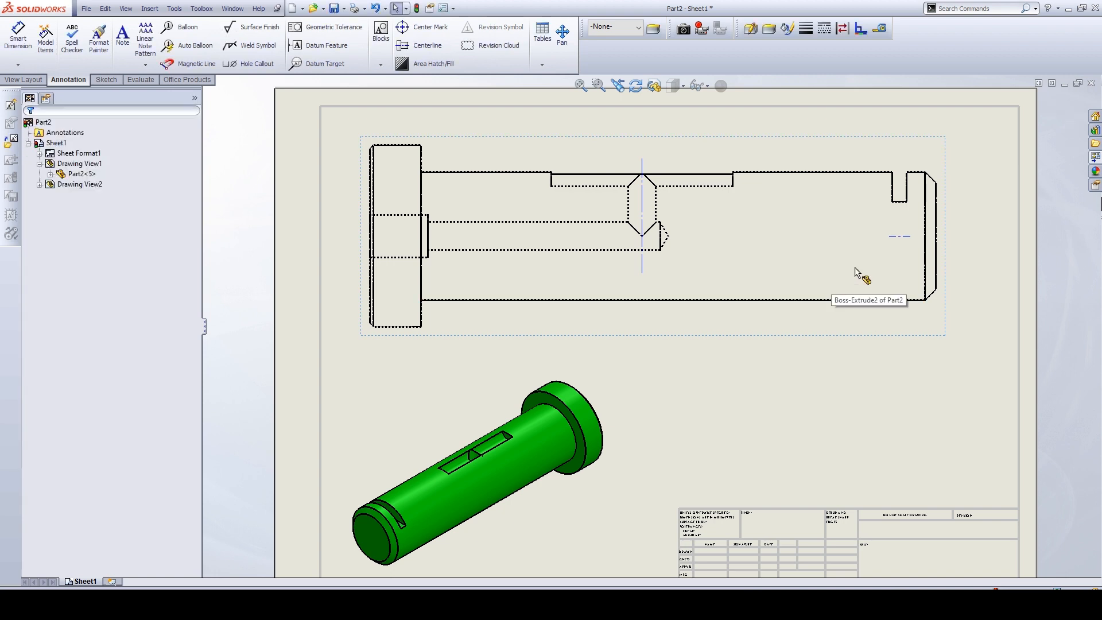
left_click(900, 243)
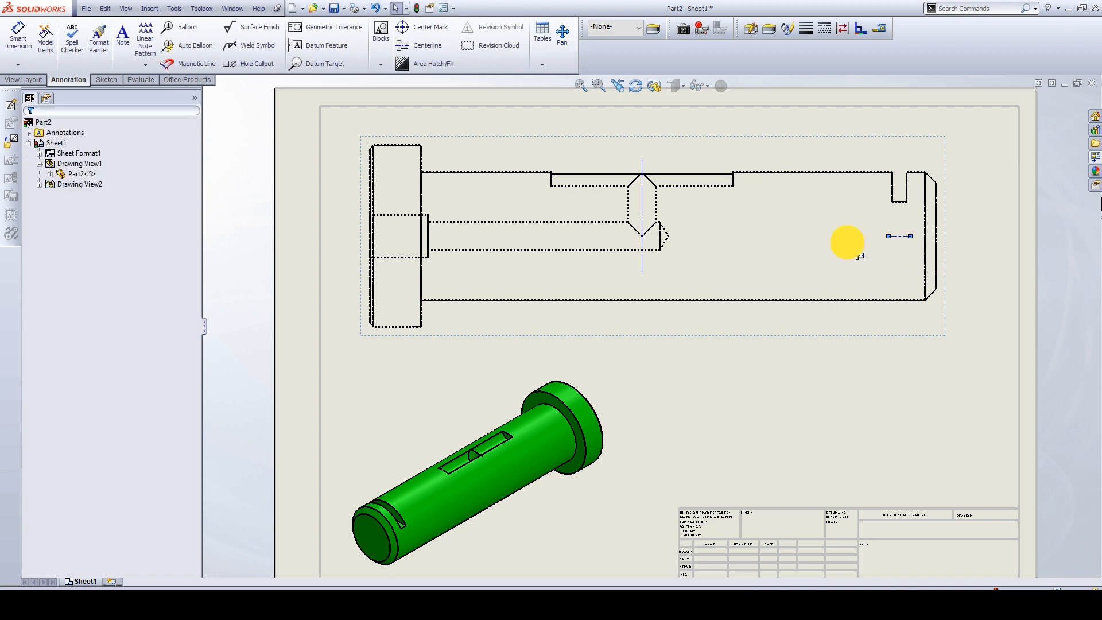
left_click_drag(848, 242, 365, 243)
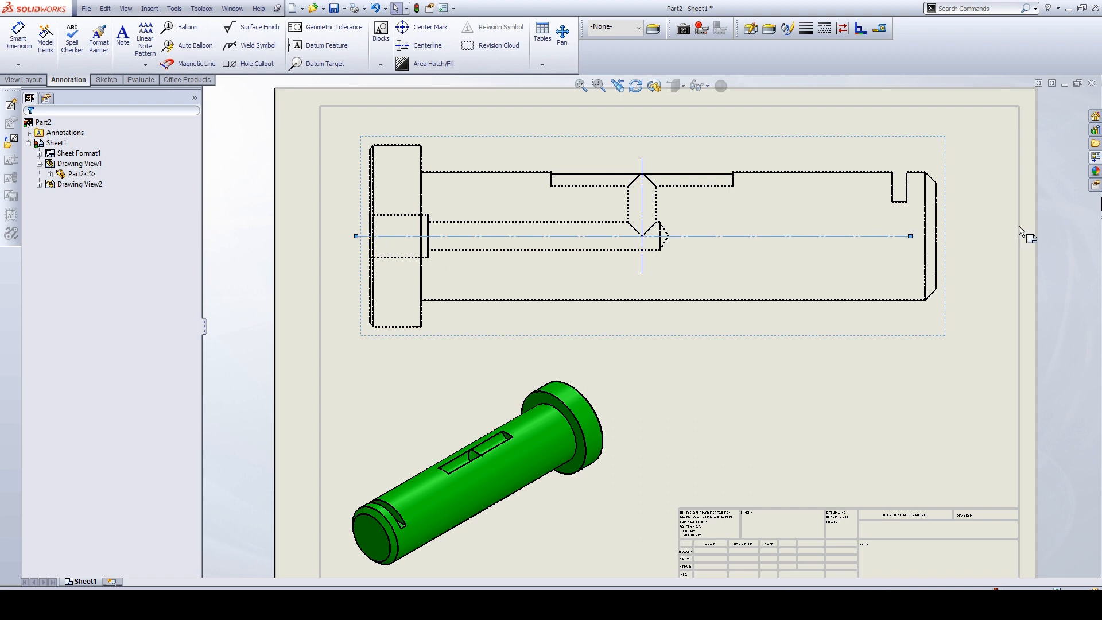
left_click_drag(912, 237, 962, 251)
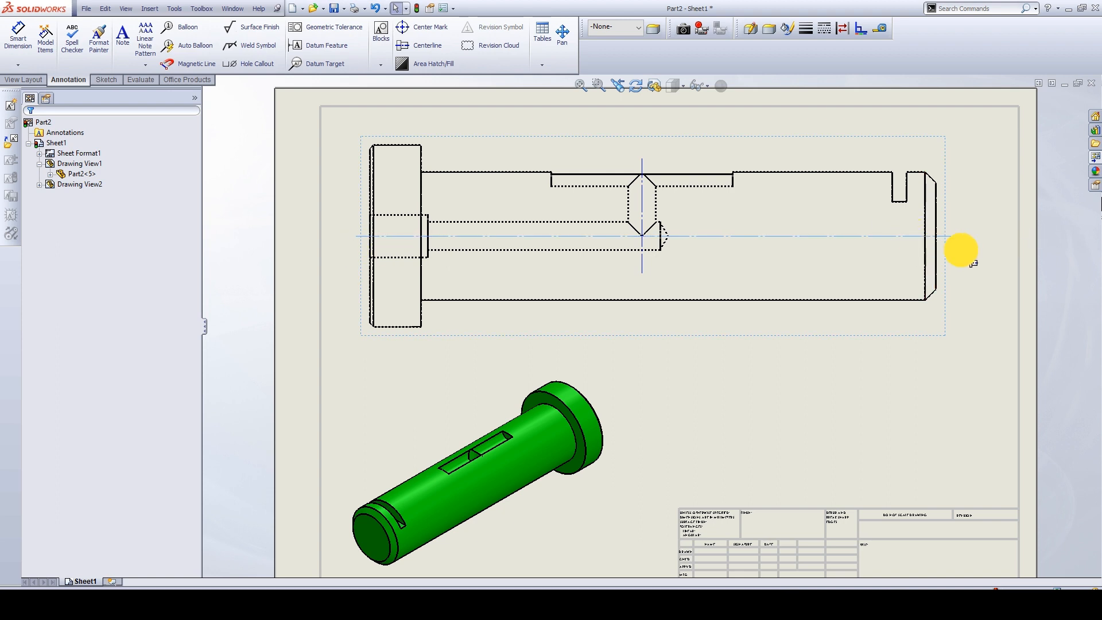
left_click(991, 294)
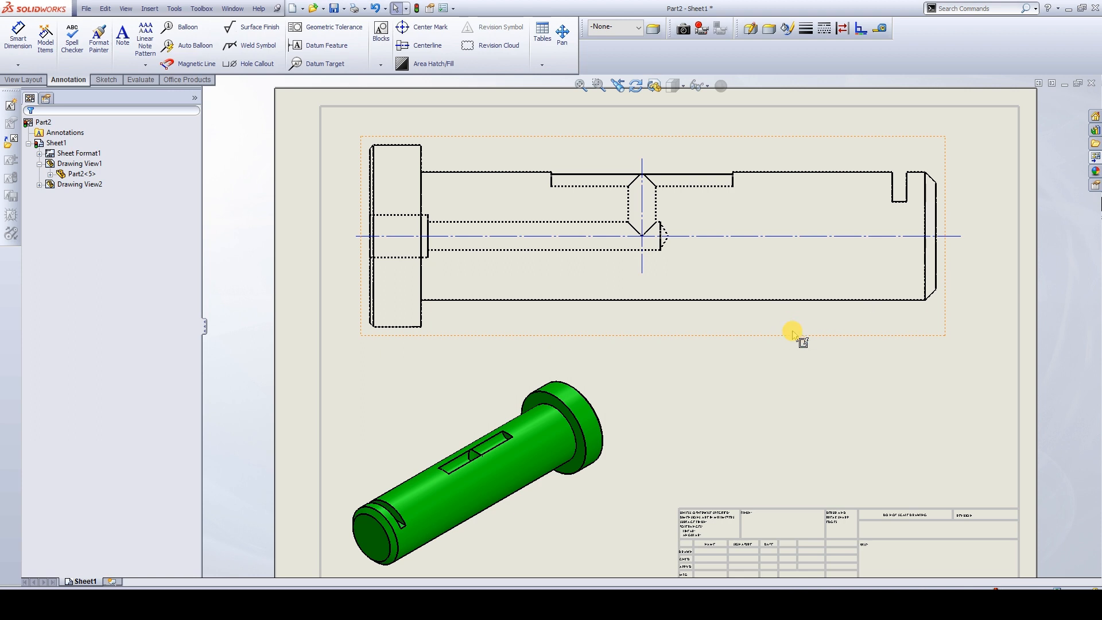
- Change the tangent edge display option of the pin's side view
left_click(792, 331)
right_click(793, 332)
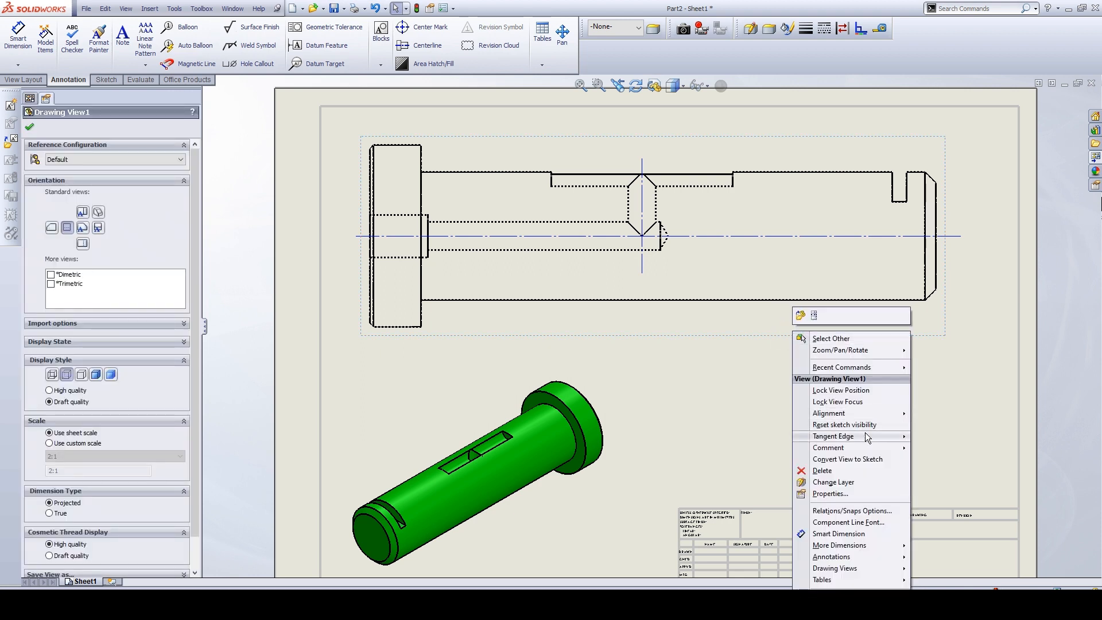
mouse_move(868, 438)
left_click(956, 459)
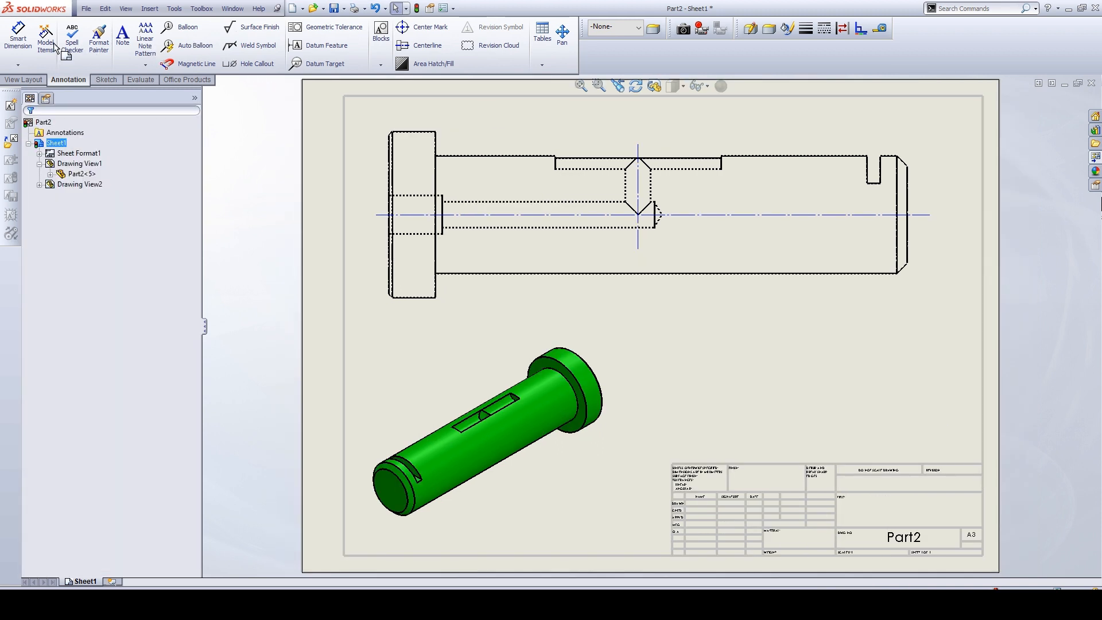
- Dimension the distances from the head's outer face to the cross hole centerline and to the end of the axial bore, stacked below the side view
left_click(18, 35)
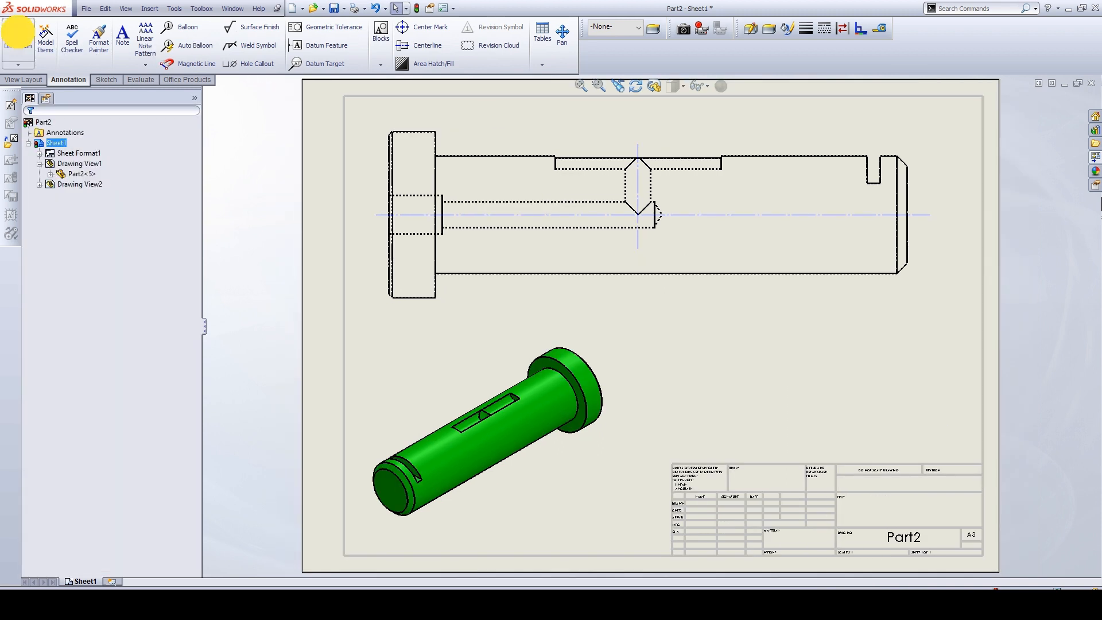
left_click(392, 275)
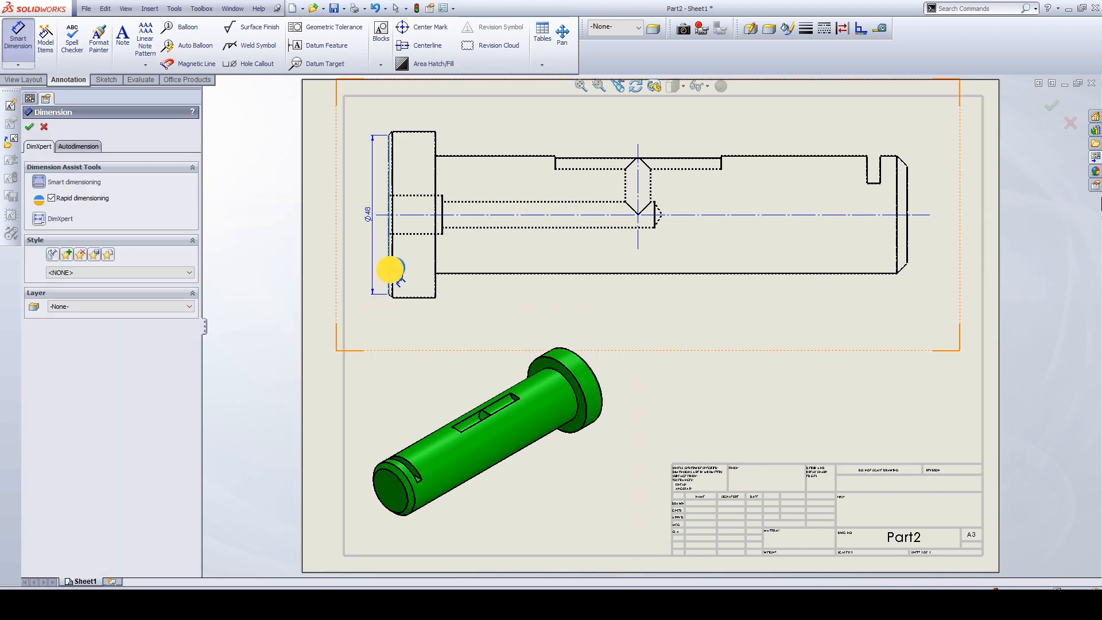
left_click(638, 240)
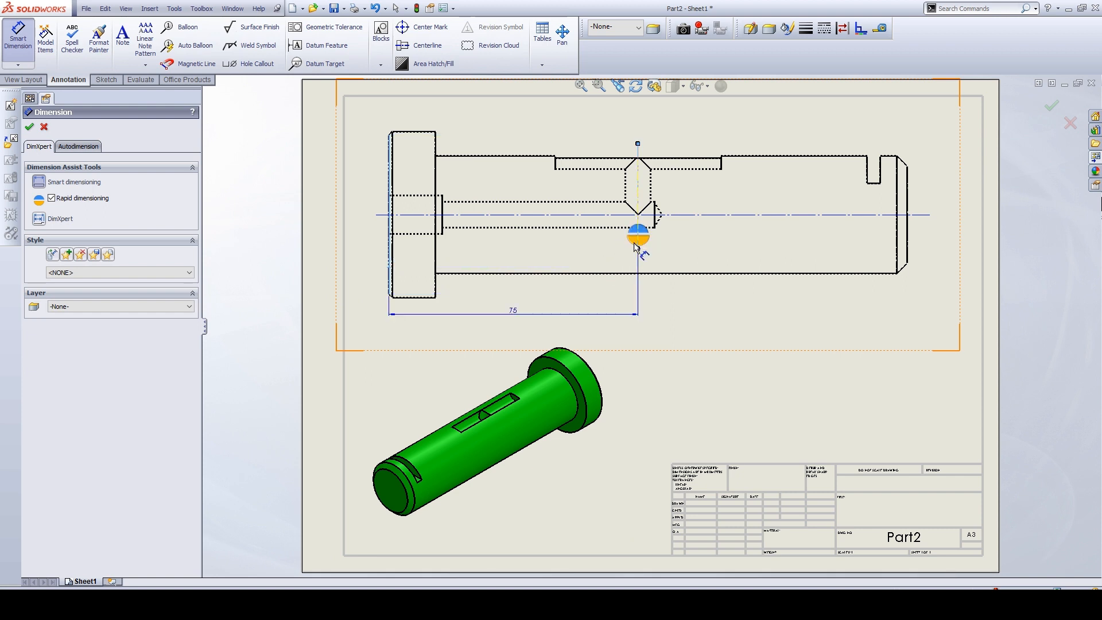
left_click(513, 314)
left_click(390, 270)
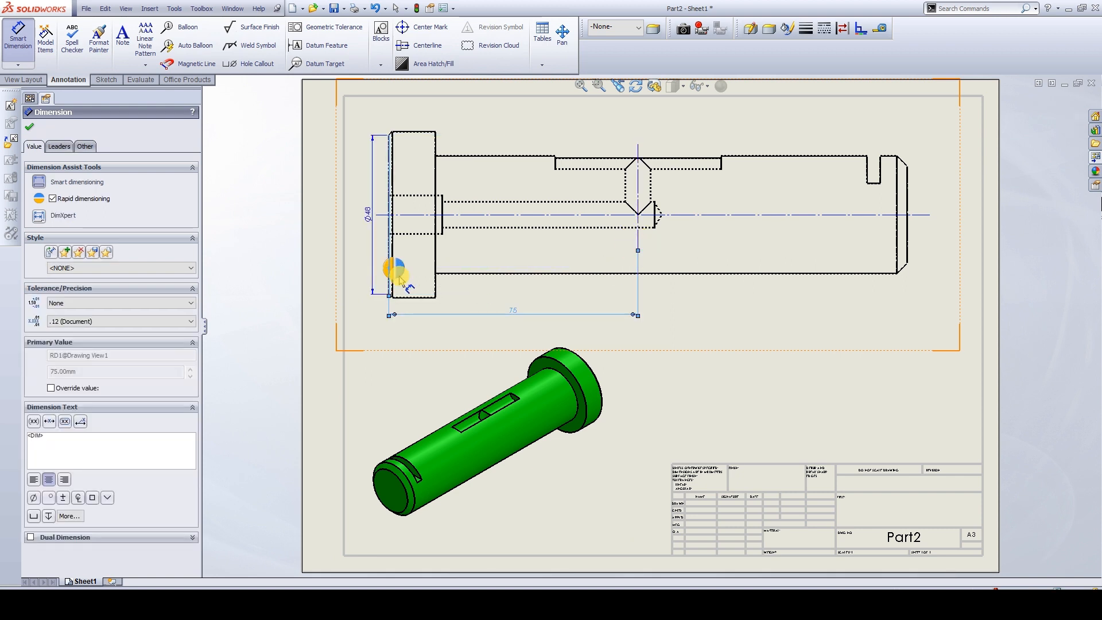
left_click(655, 228)
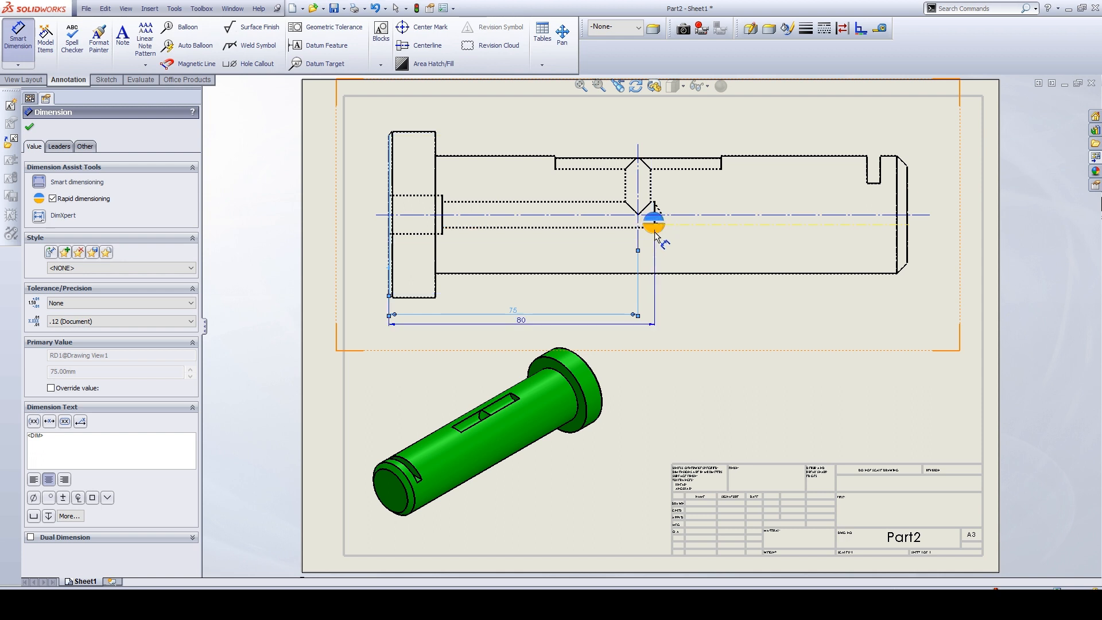
left_click(656, 243)
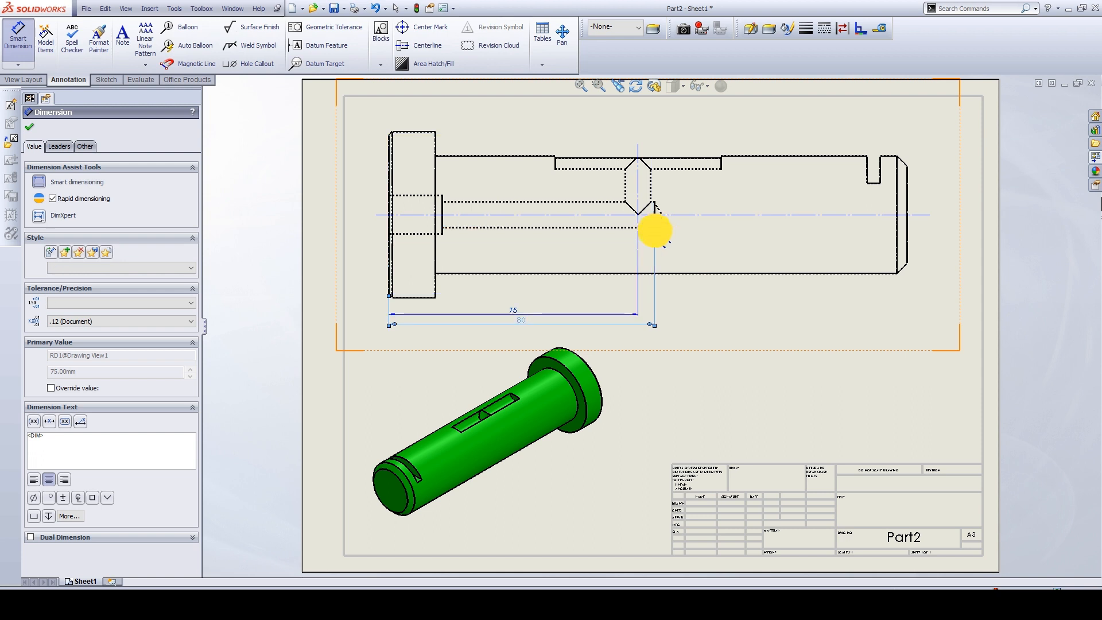
- Dimension the pin's overall length from the head's outer face to the chamfered end, below the other length dimensions
left_click(391, 267)
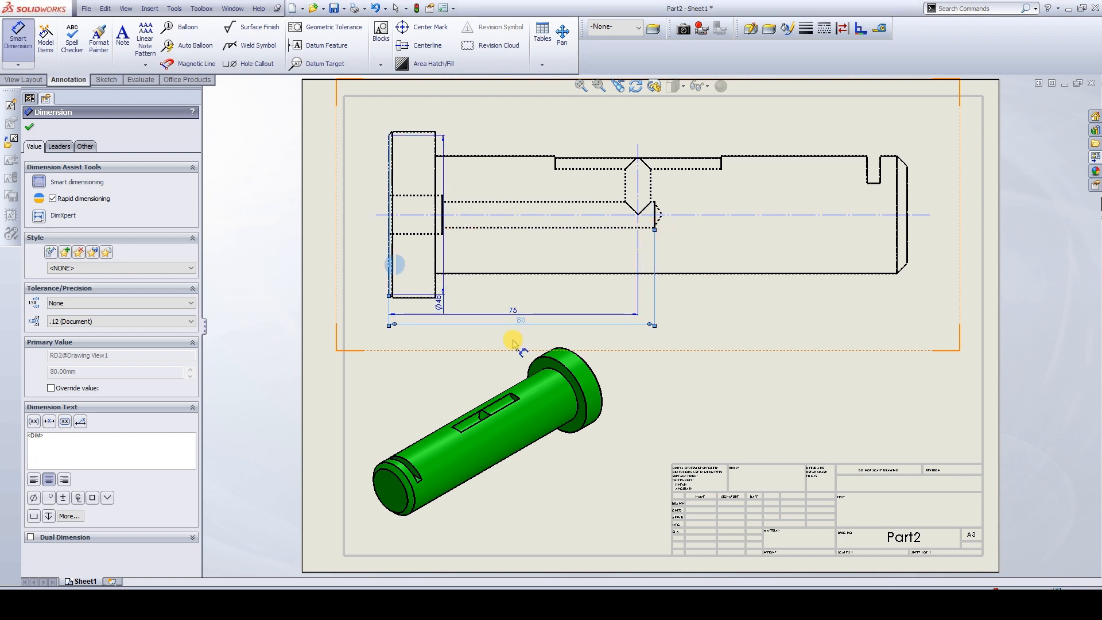
left_click(906, 248)
left_click(907, 252)
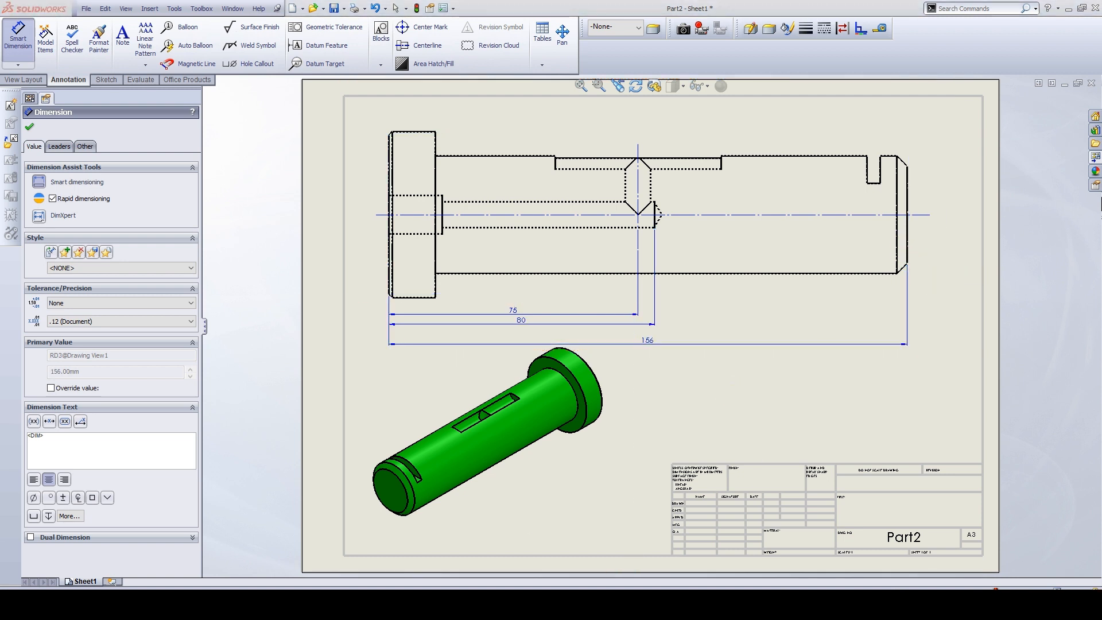
- Following the reference drawing, dimension the diameters of the axial bore and its counterbore beside the head in the side view
key("alt+Tab")
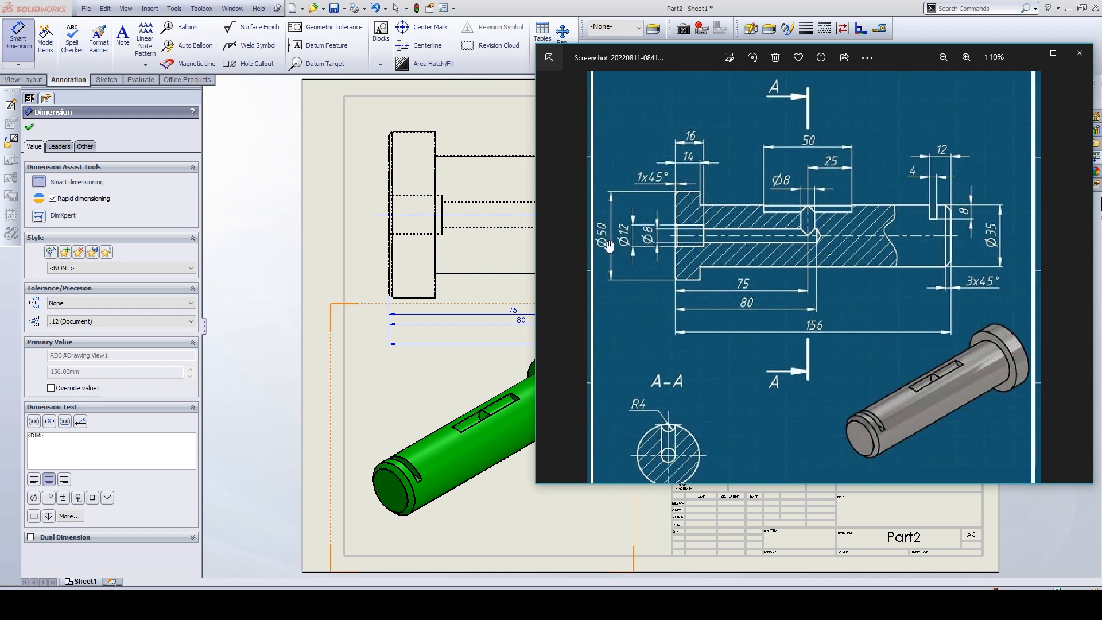
left_click(295, 338)
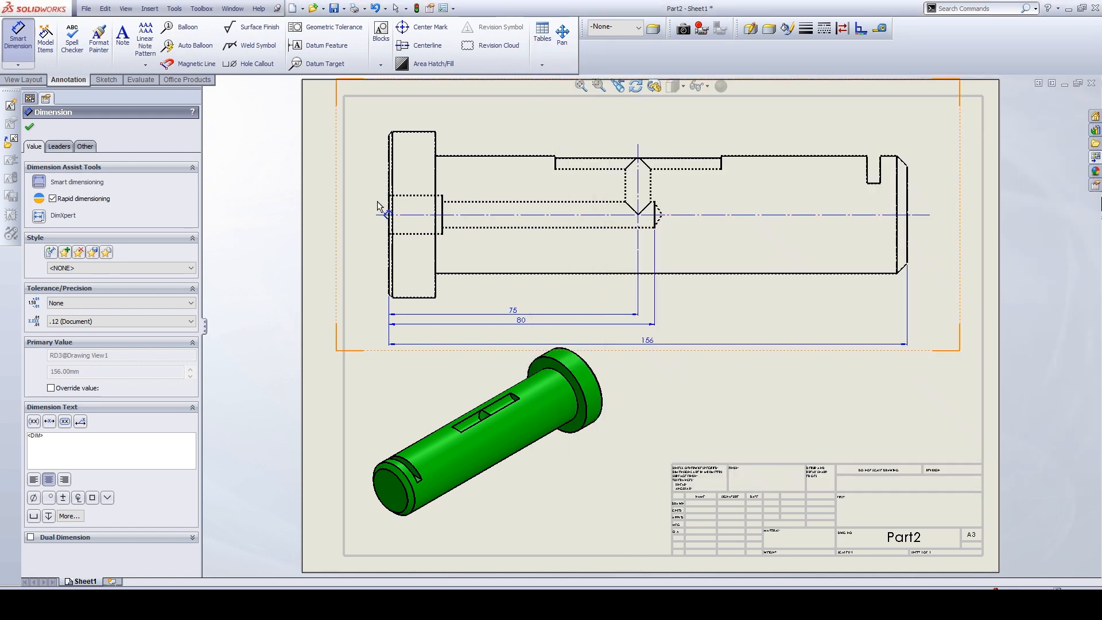
left_click(453, 228)
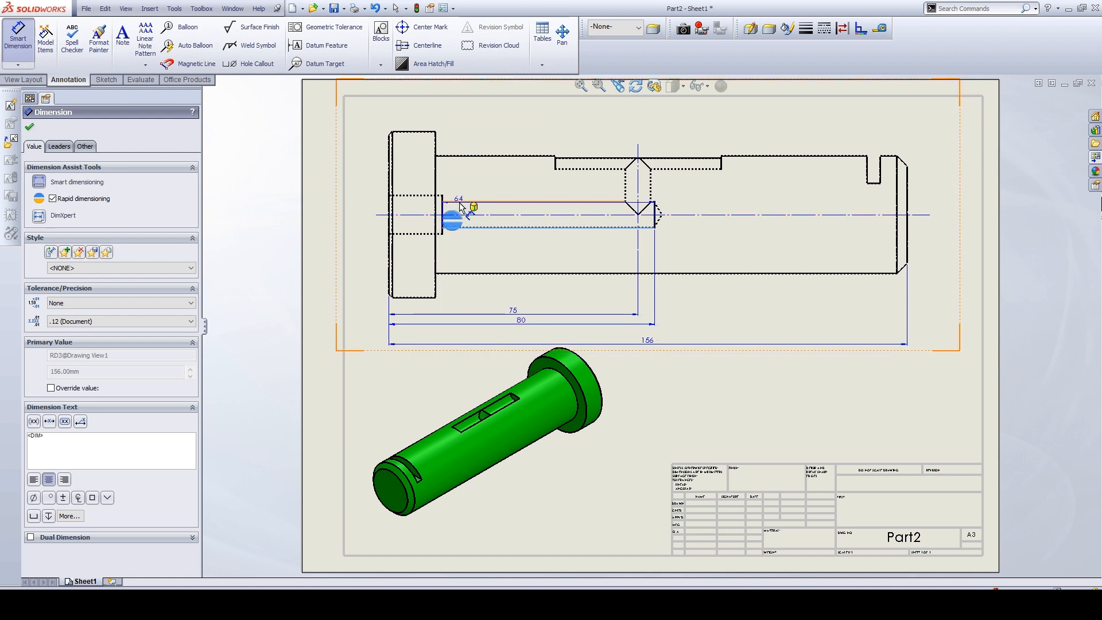
left_click(457, 202)
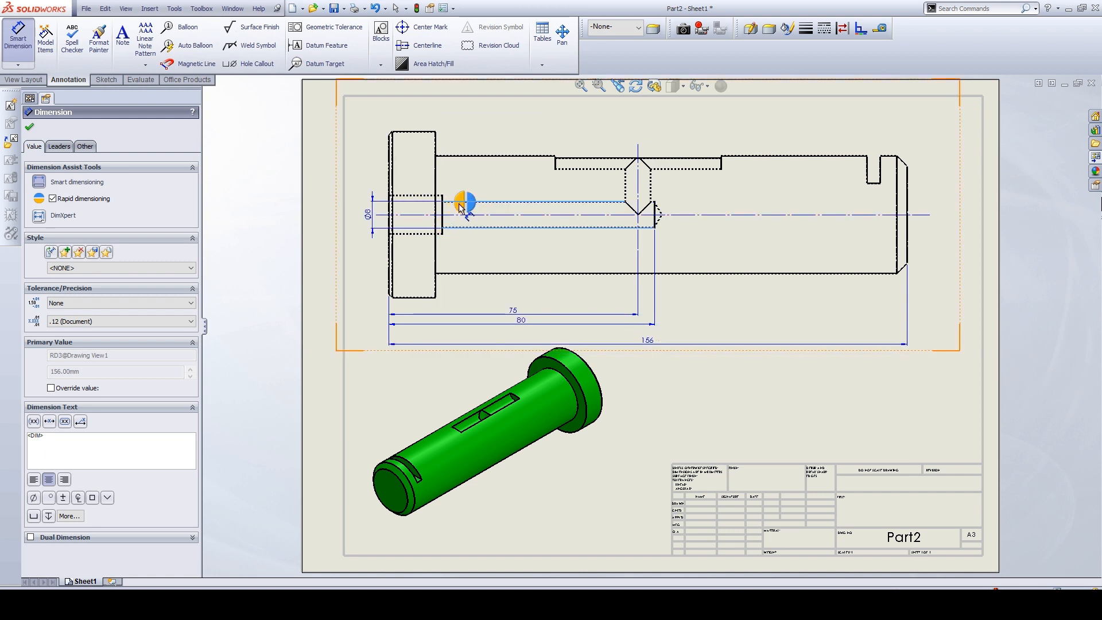
left_click(424, 235)
left_click(418, 196)
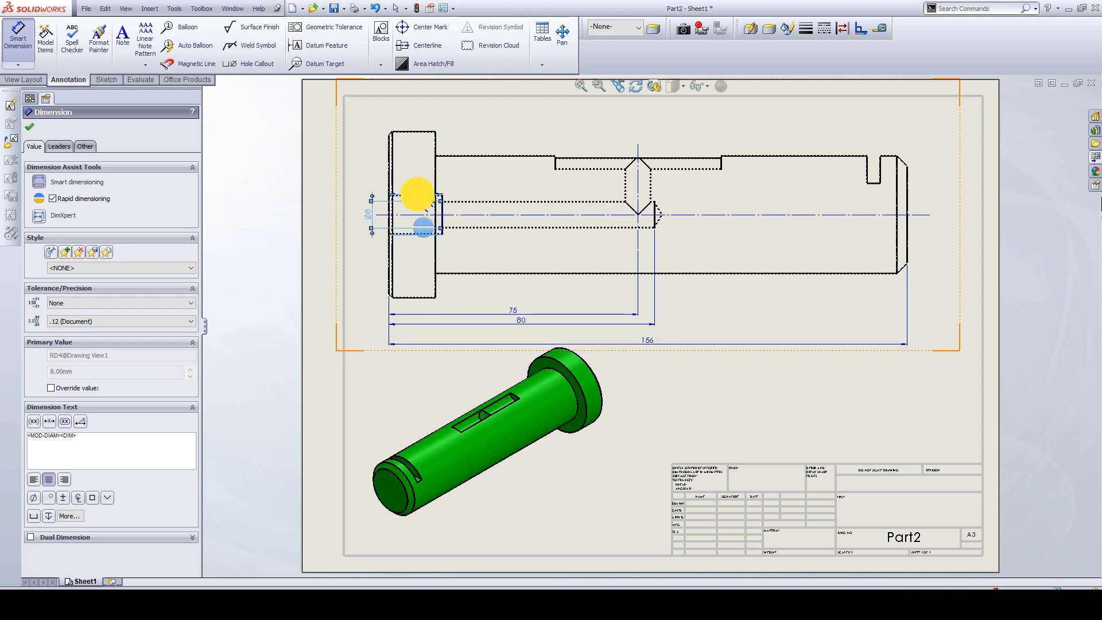
- Dimension the head's outer diameter, placing it outside the two bore diameter dimensions
left_click(391, 260)
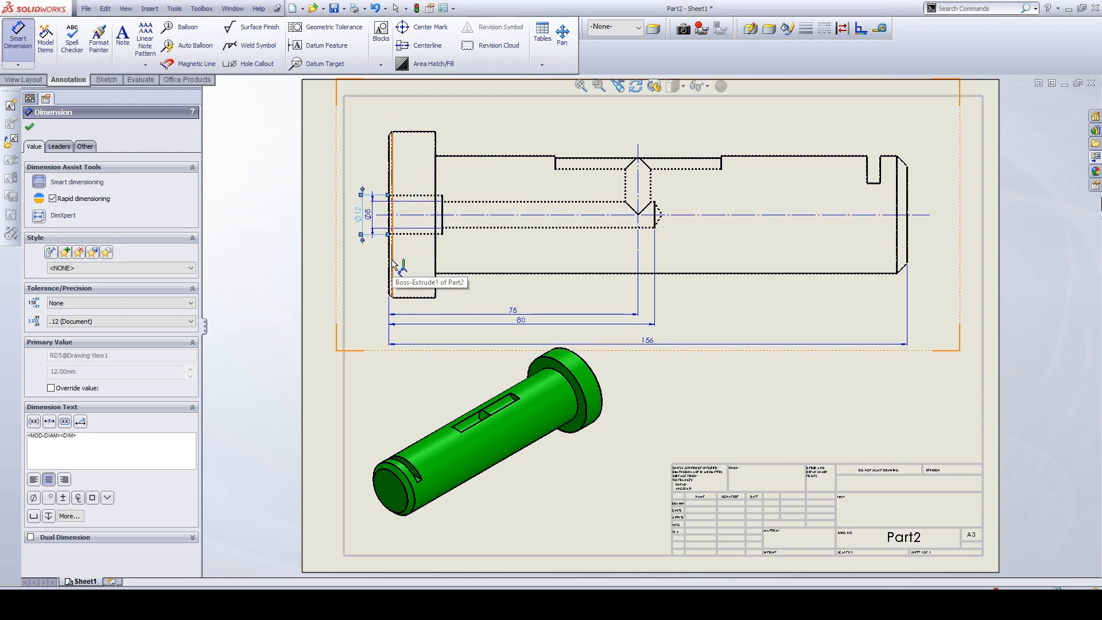
left_click(370, 269)
left_click(351, 268)
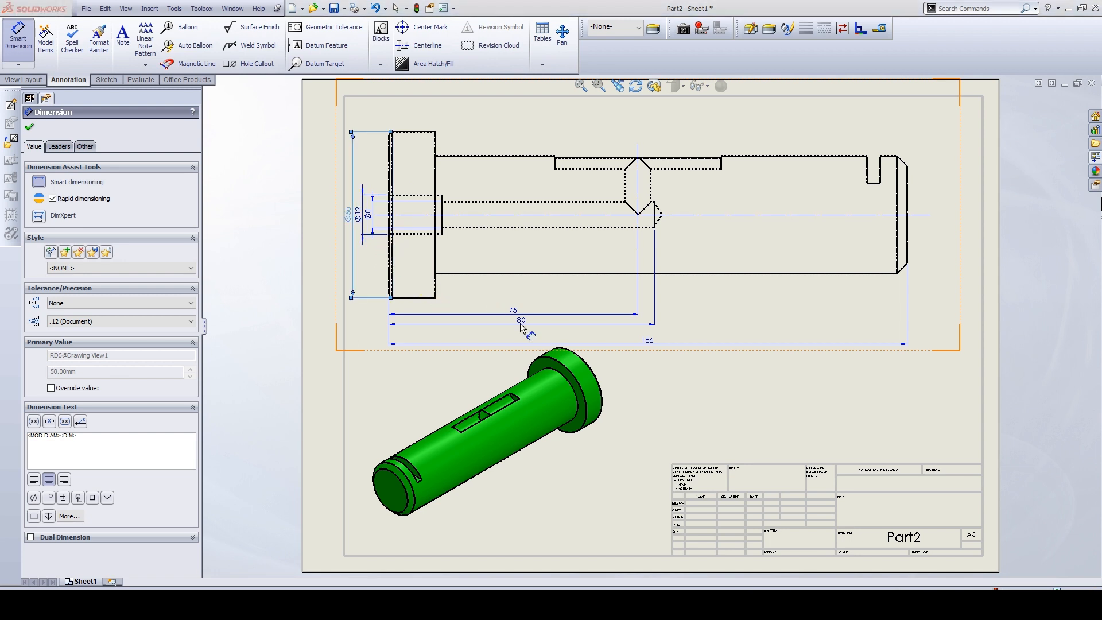
- Following the reference drawing, dimension the head's thickness and the counterbore's depth above the head in the side view
left_click(350, 546)
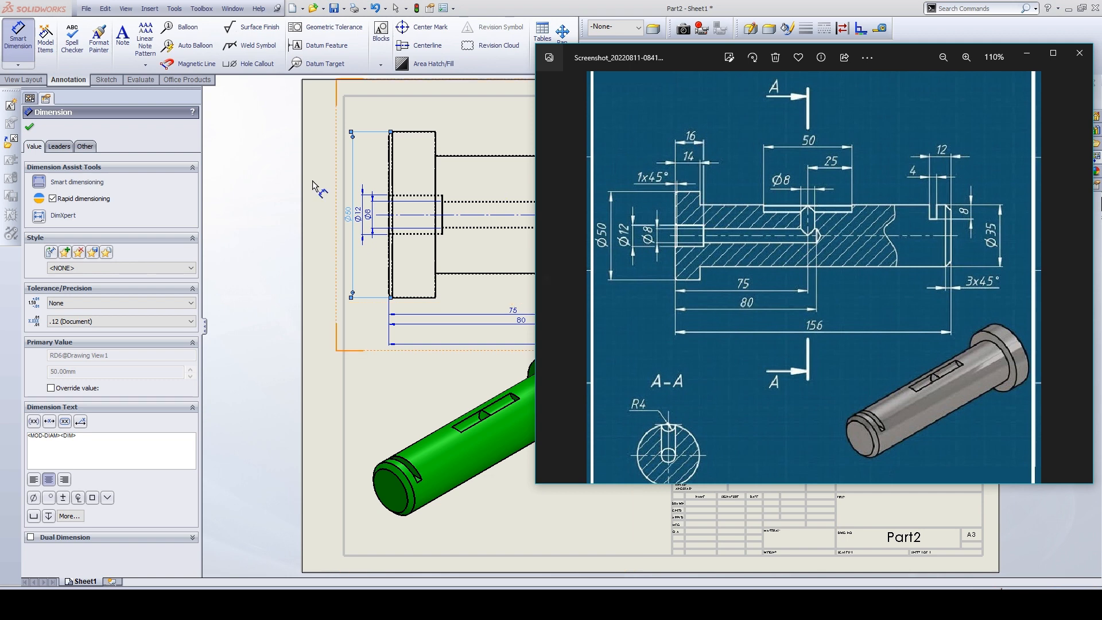
left_click(266, 180)
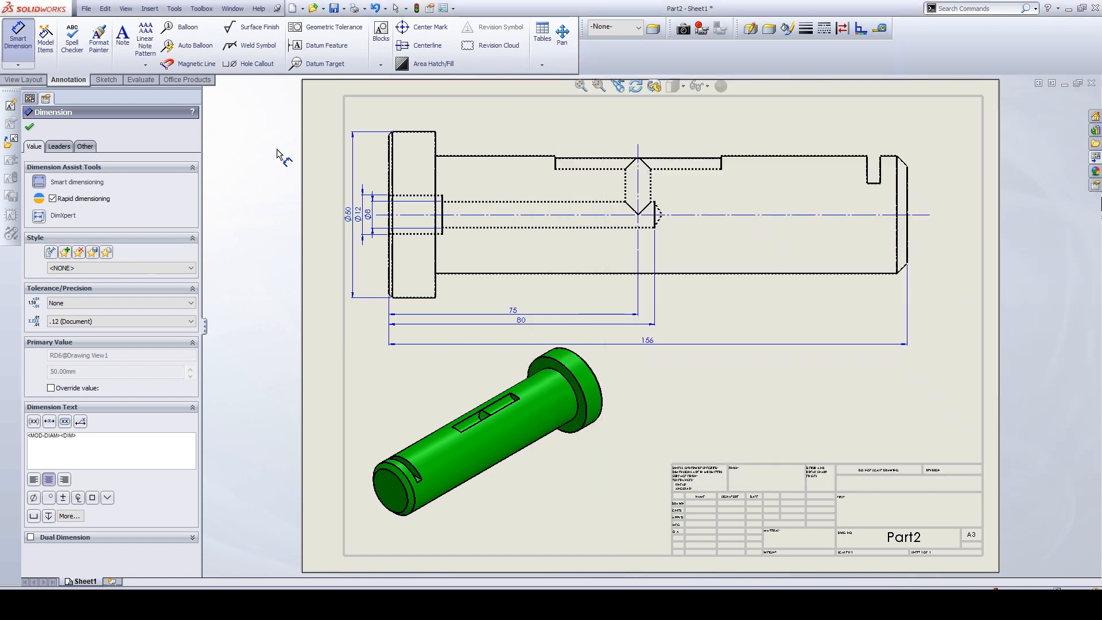
left_click(394, 154)
left_click(435, 175)
left_click(431, 172)
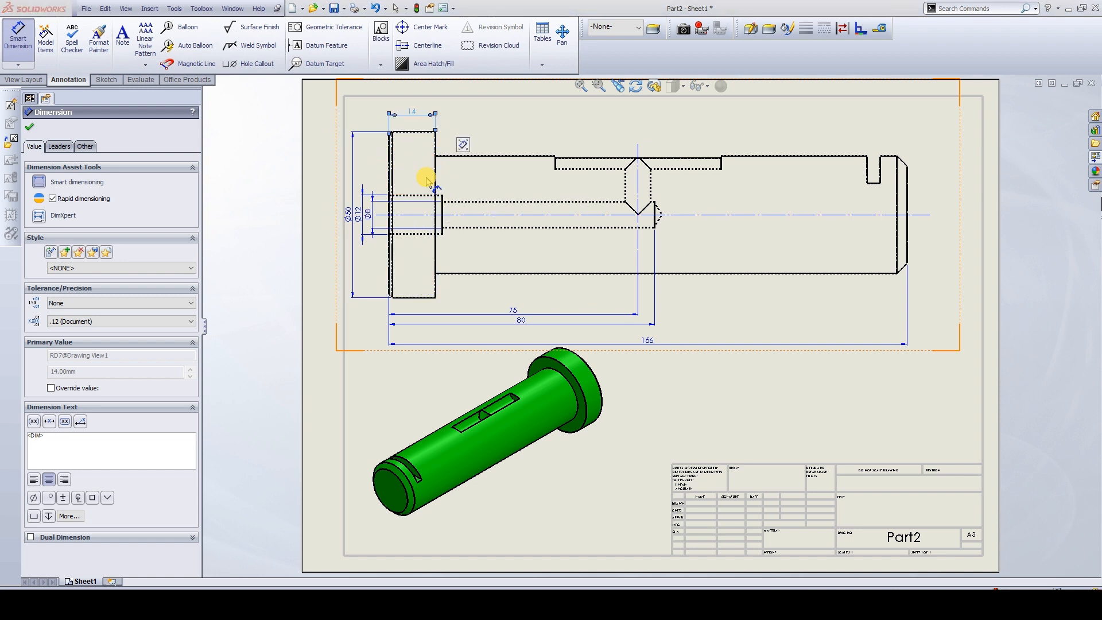
left_click(409, 196)
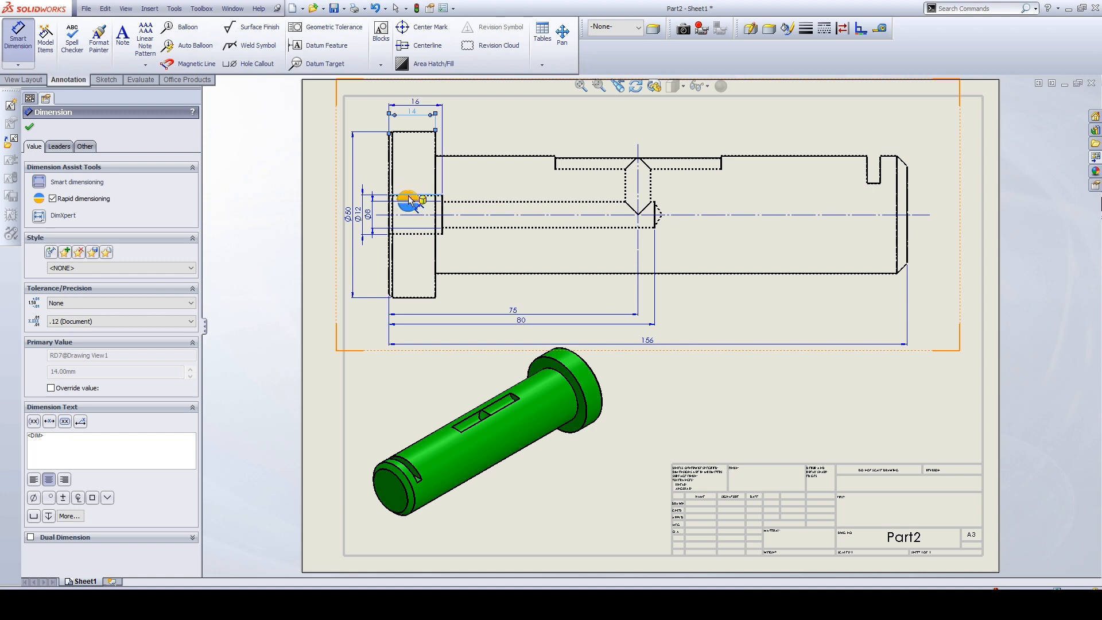
left_click(409, 196)
- Following the reference drawing, dimension the cross hole's diameter above the side view
key("alt+Tab")
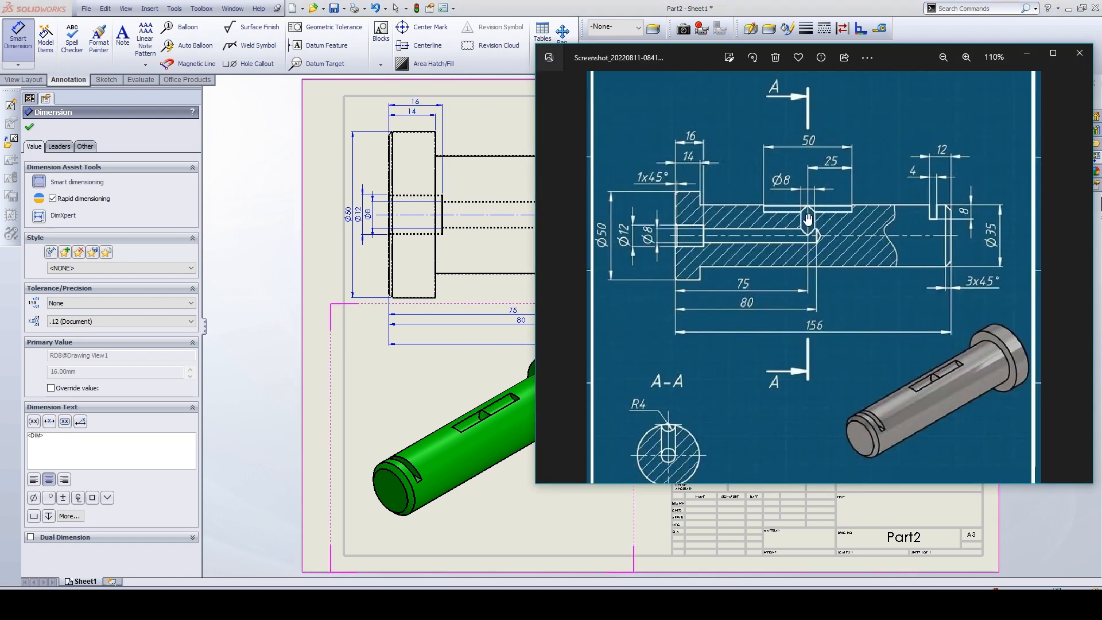
left_click(264, 255)
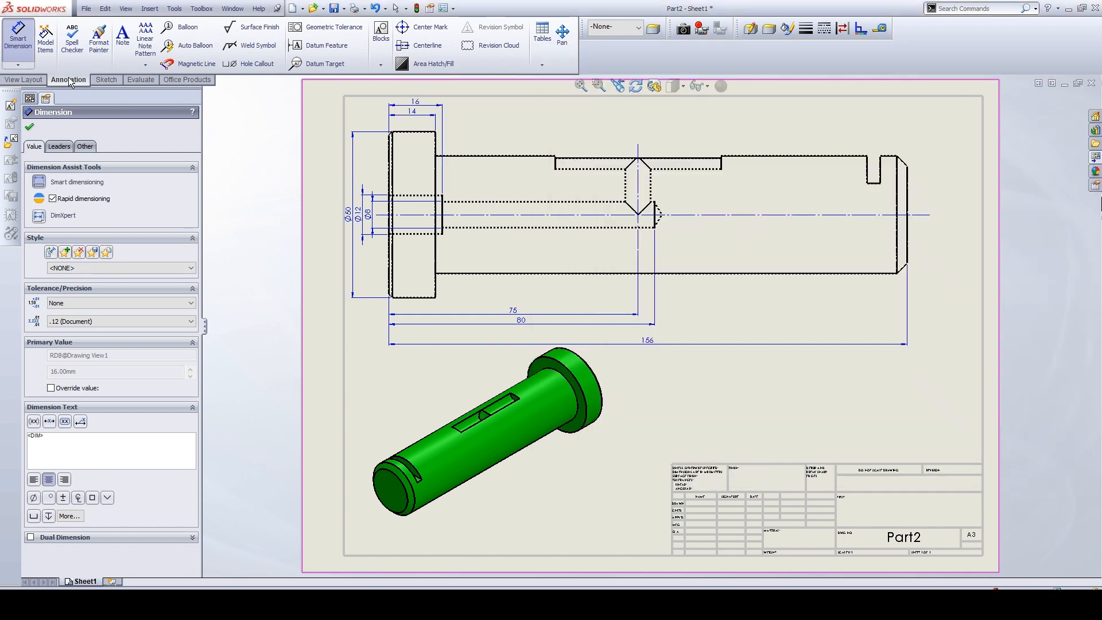
left_click(626, 188)
left_click(651, 189)
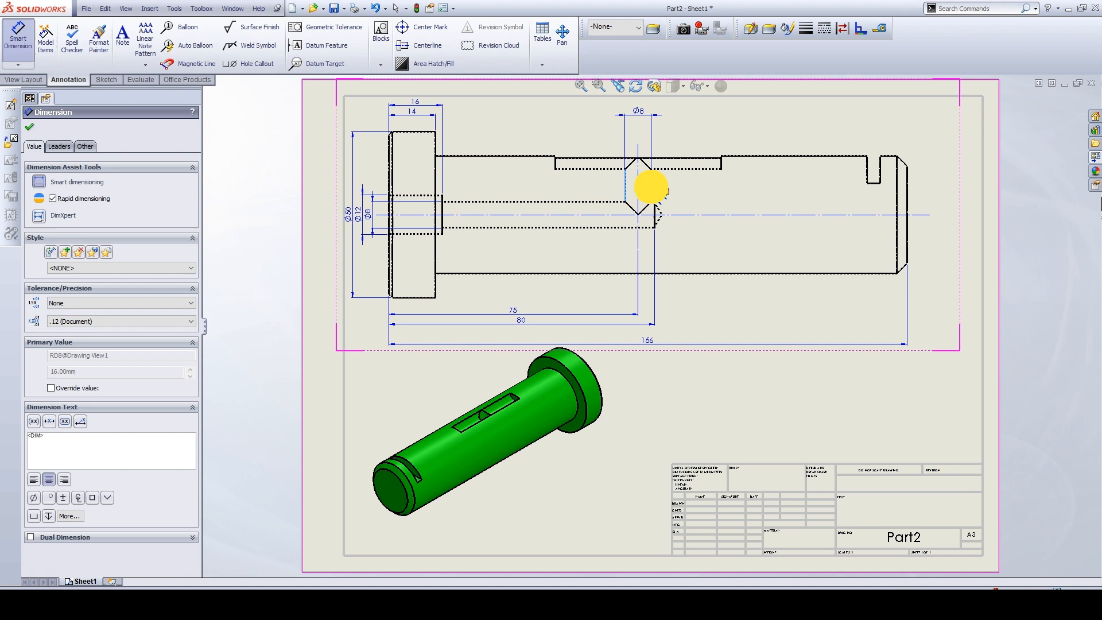
left_click(650, 187)
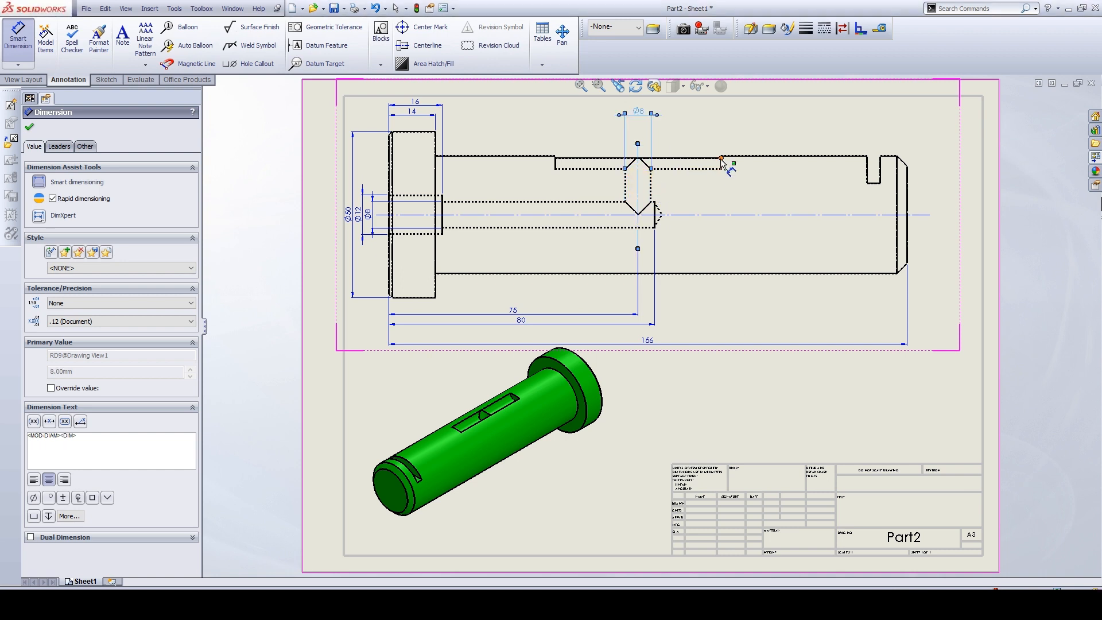
- Dimension the distance from the cross hole centerline to the slot end nearer the groove, and the slot's full length, above the side view
left_click(722, 167)
left_click(645, 185)
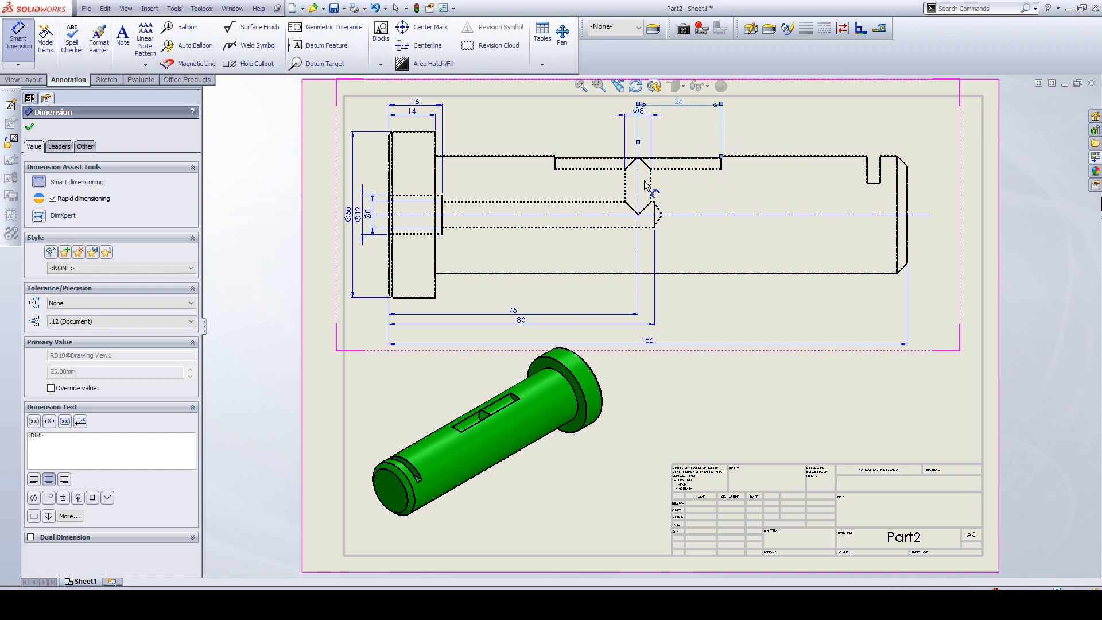
left_click(554, 164)
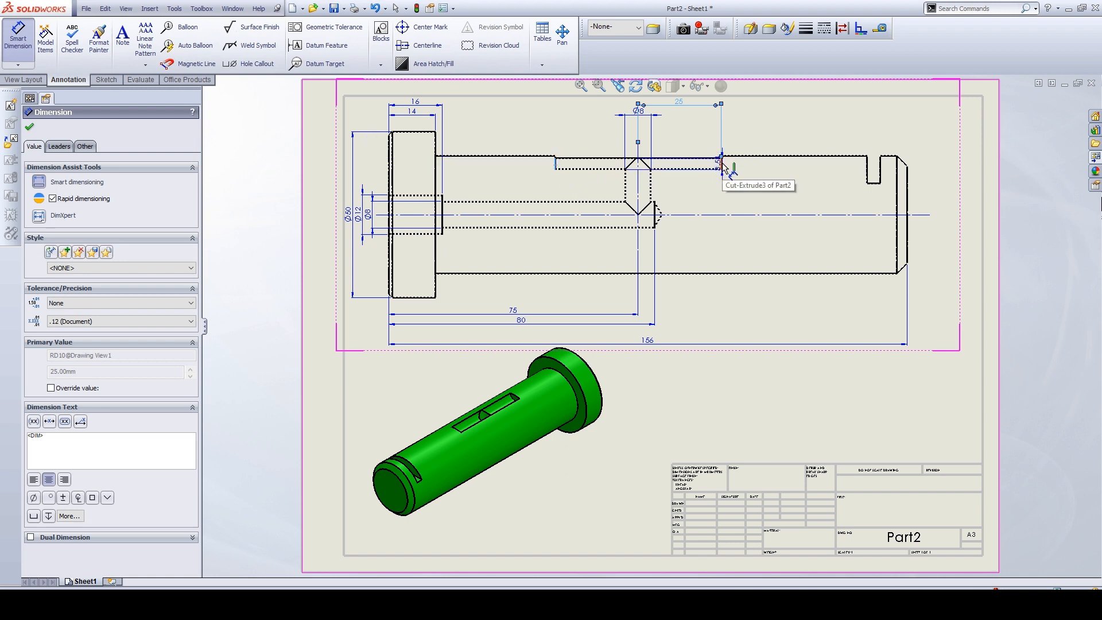
left_click(722, 164)
left_click(721, 163)
scroll(731, 178, "up", 1)
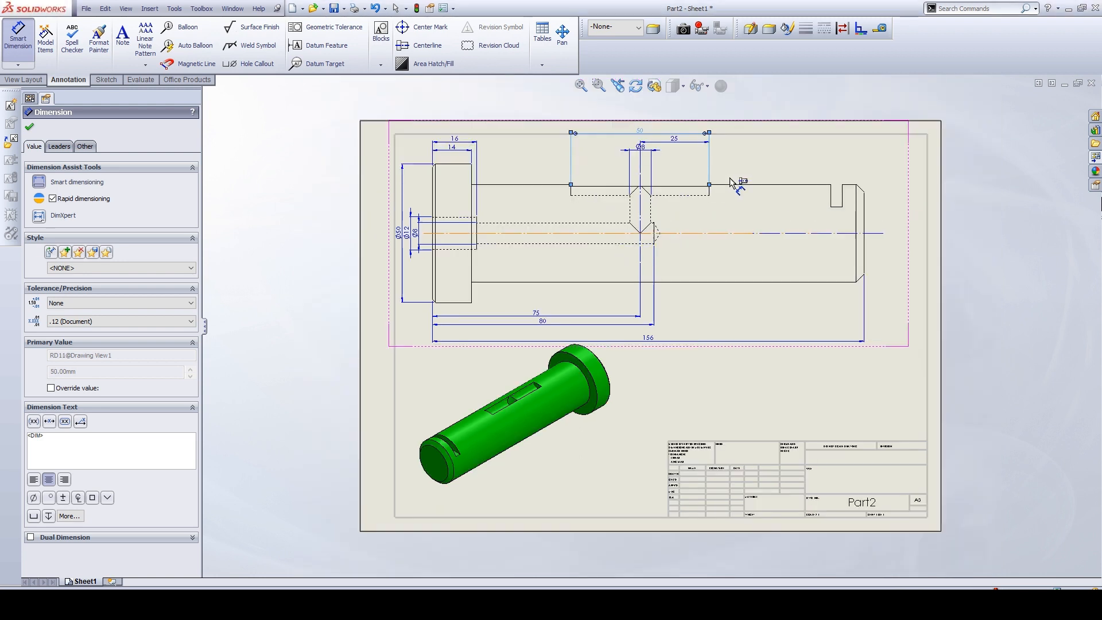
- Following the reference drawing, dimension the groove's width and the distance from its head-side wall to the pin's end, above the side view
scroll(732, 172, "down", 2)
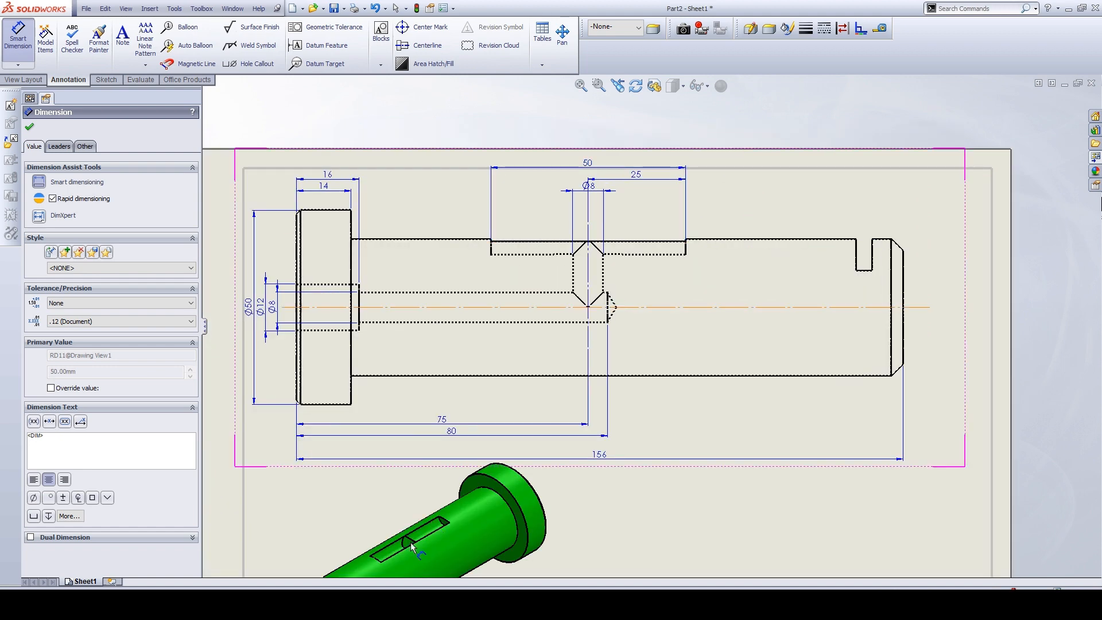
left_click(339, 603)
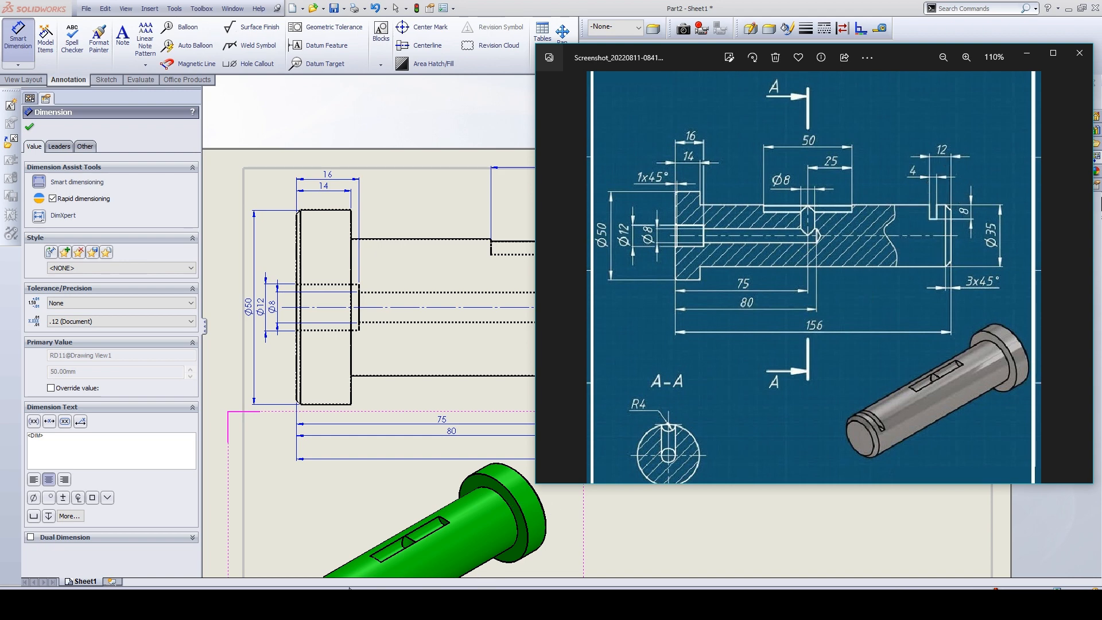
left_click(1027, 53)
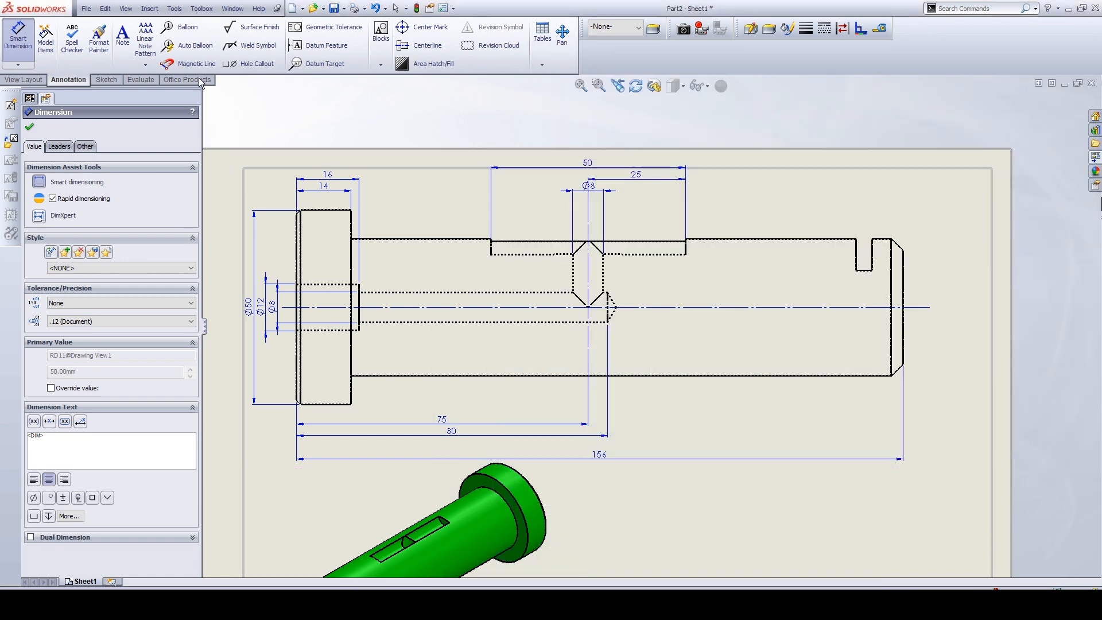
left_click(856, 253)
left_click(872, 255)
left_click(871, 253)
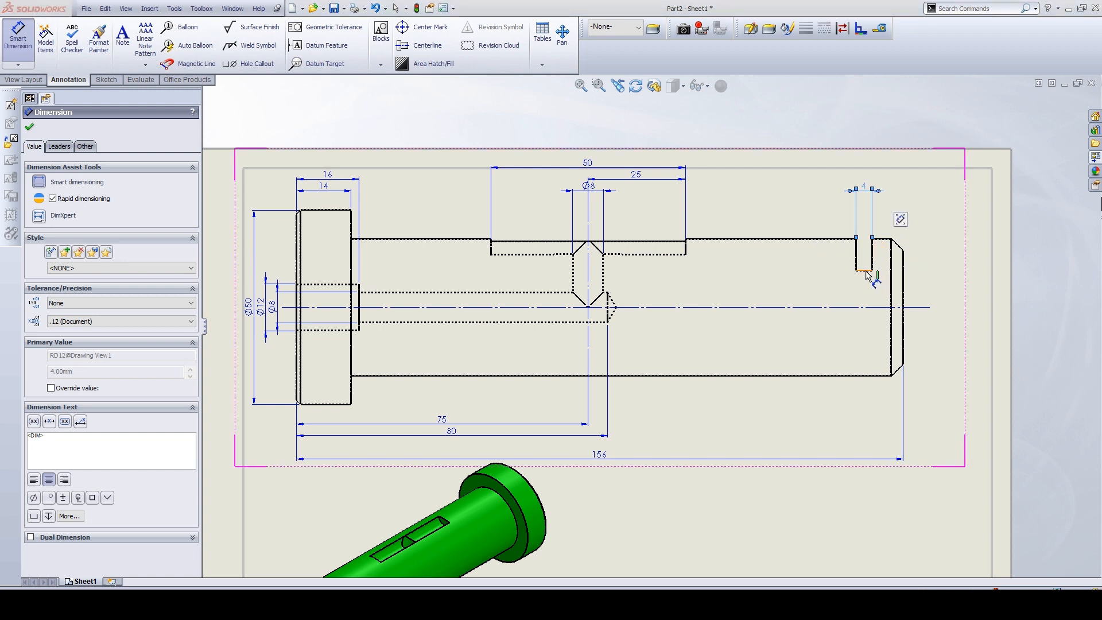
left_click(857, 256)
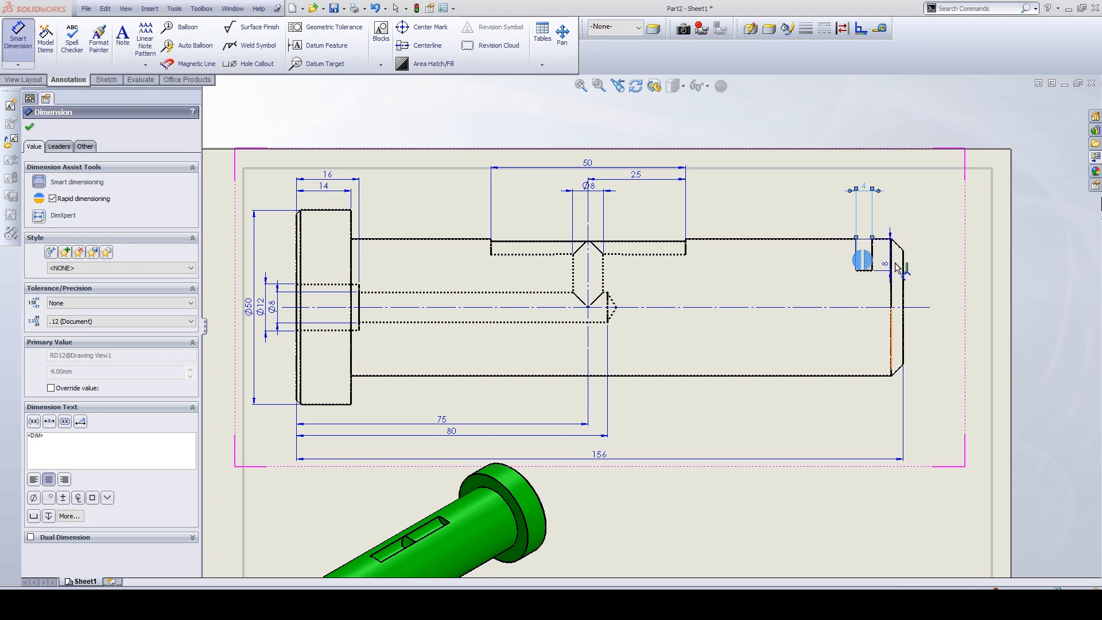
left_click(902, 263)
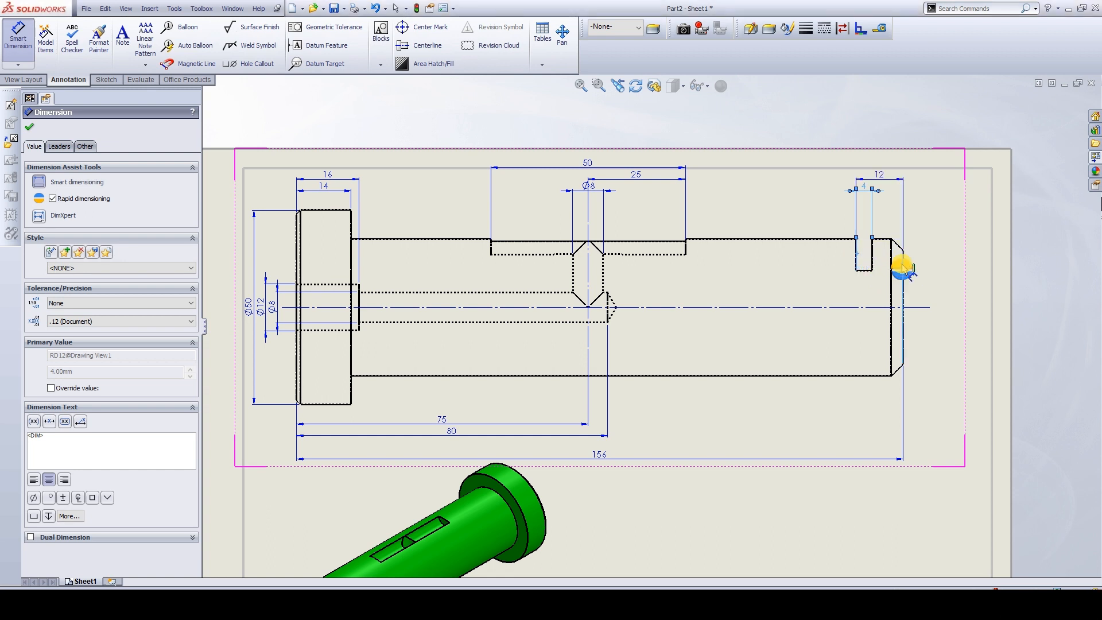
- Dimension the groove's depth and, outside it, the shank's diameter beyond the pin's chamfered end
left_click(870, 270)
left_click(878, 240)
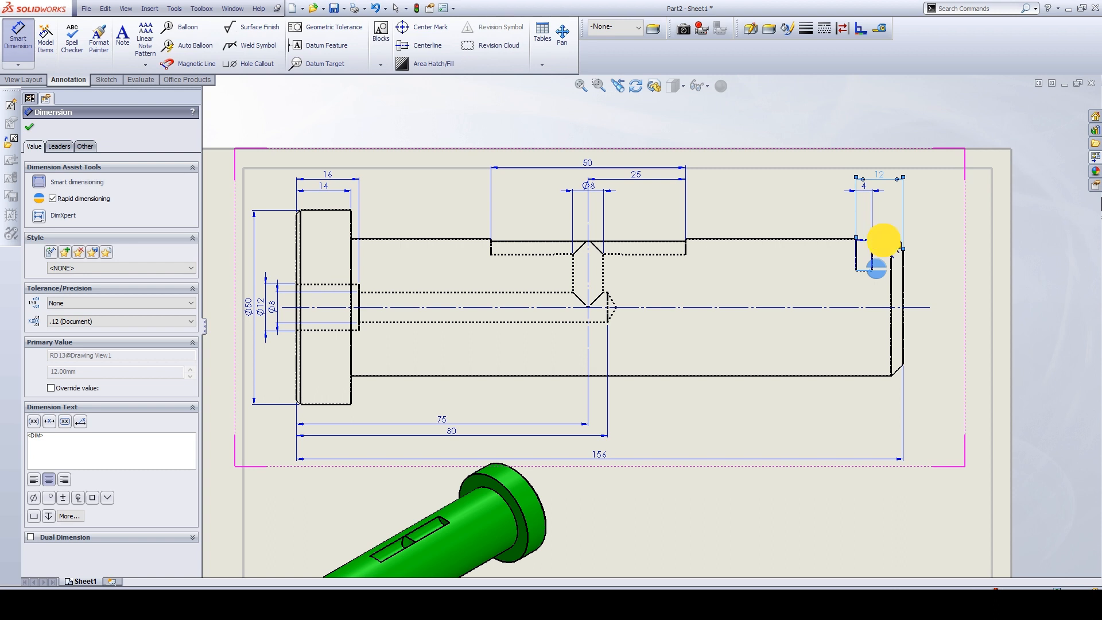
left_click(922, 280)
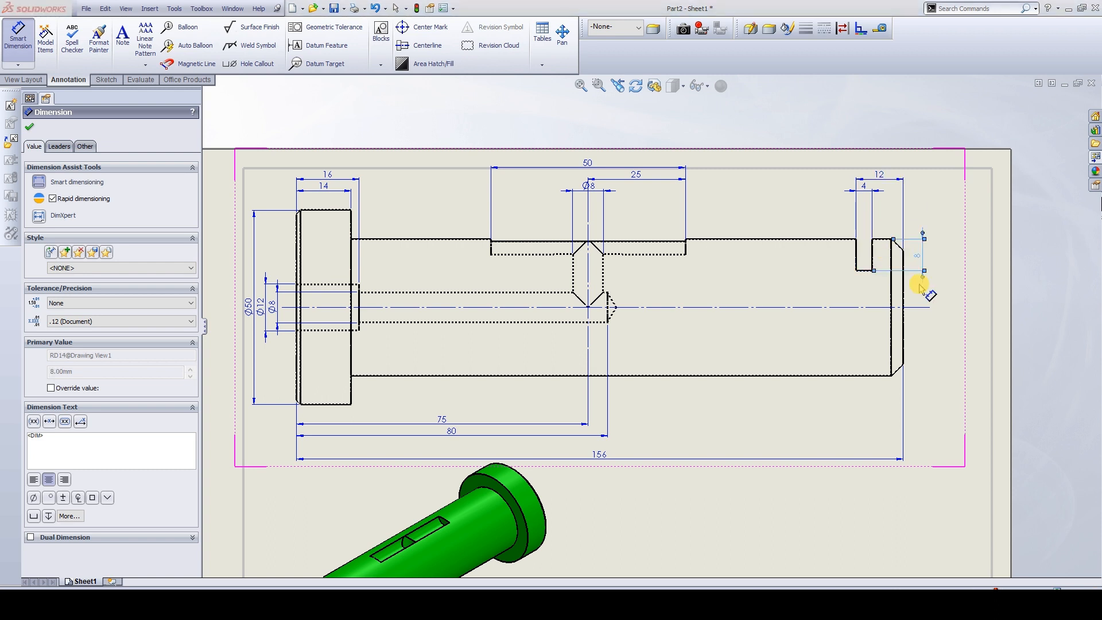
left_click(892, 344)
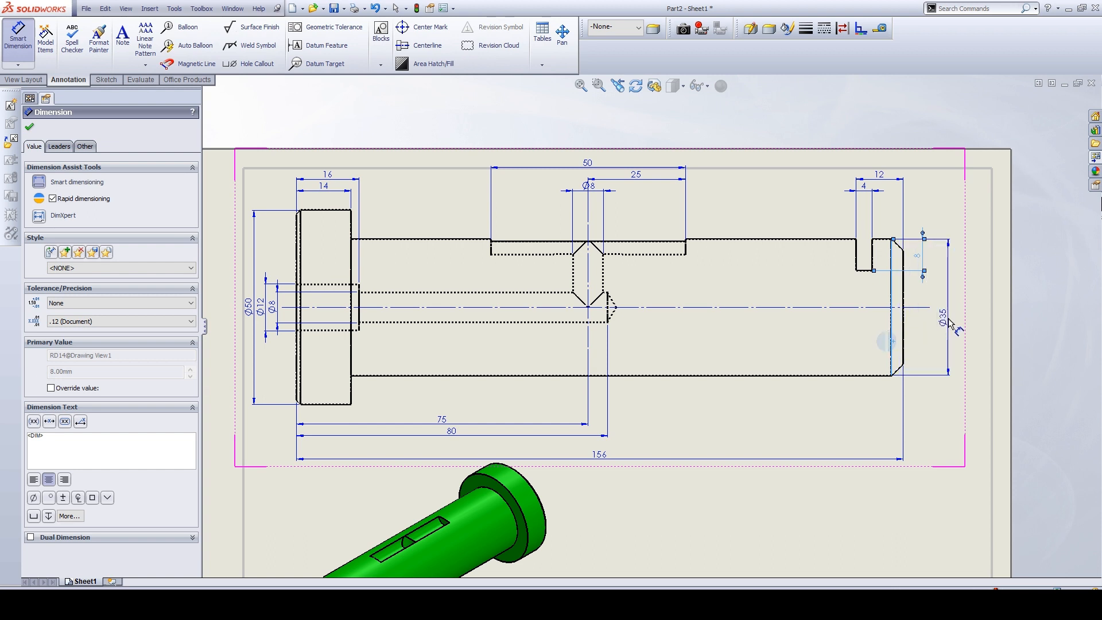
left_click(951, 313)
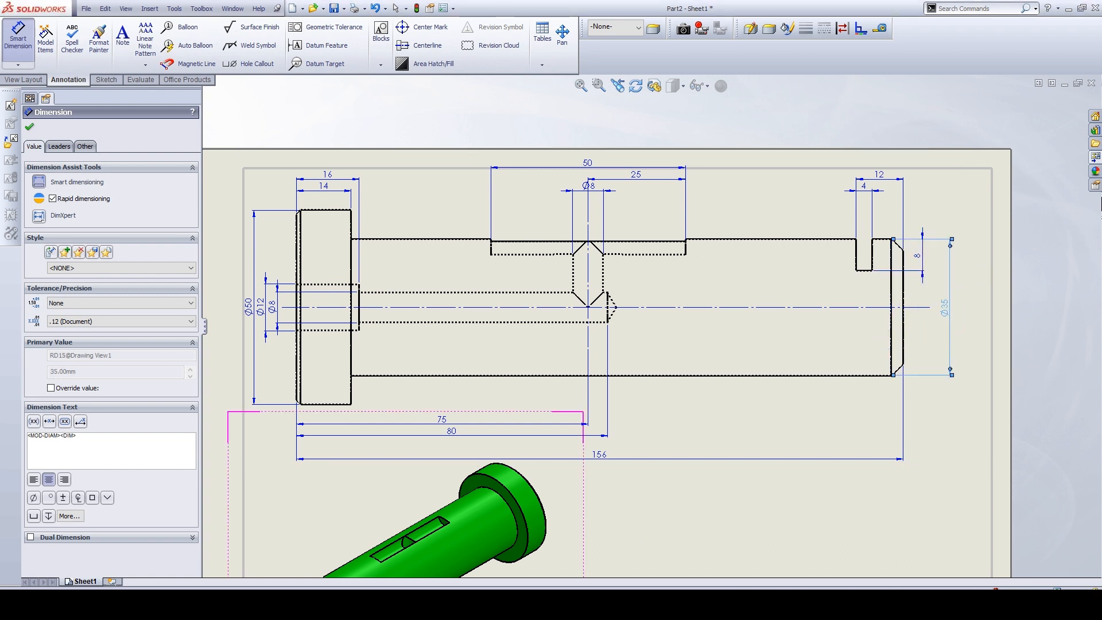
- Following the reference drawing, add a horizontal dimension to the head's lower chamfer, placing it just below the head
key("alt+Tab")
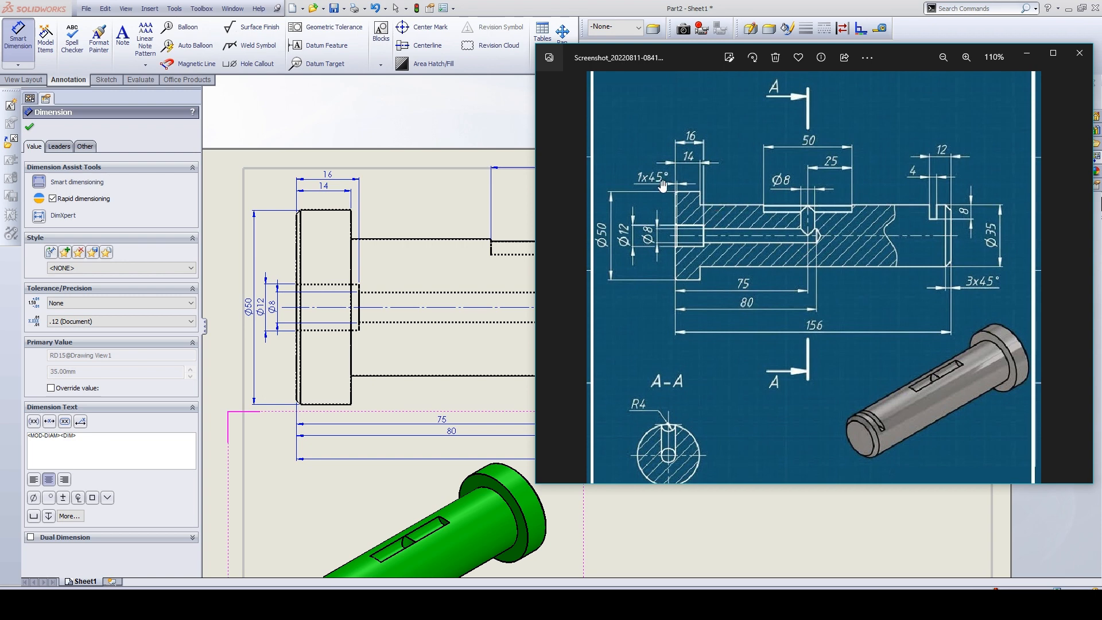
key("alt+Tab")
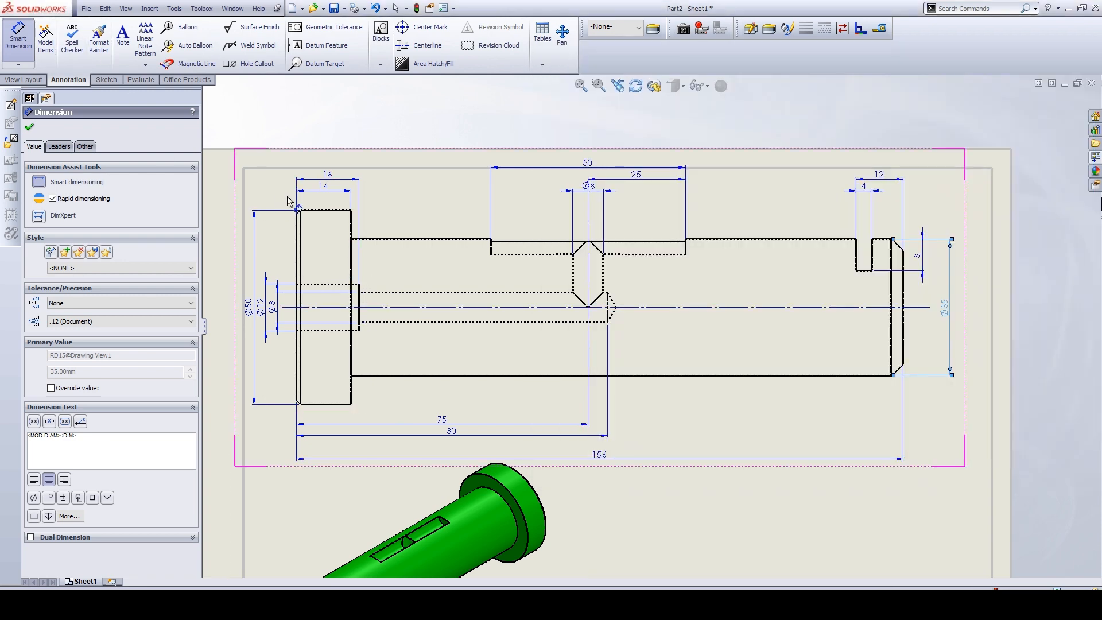
scroll(295, 416, "down", 4)
key("Escape")
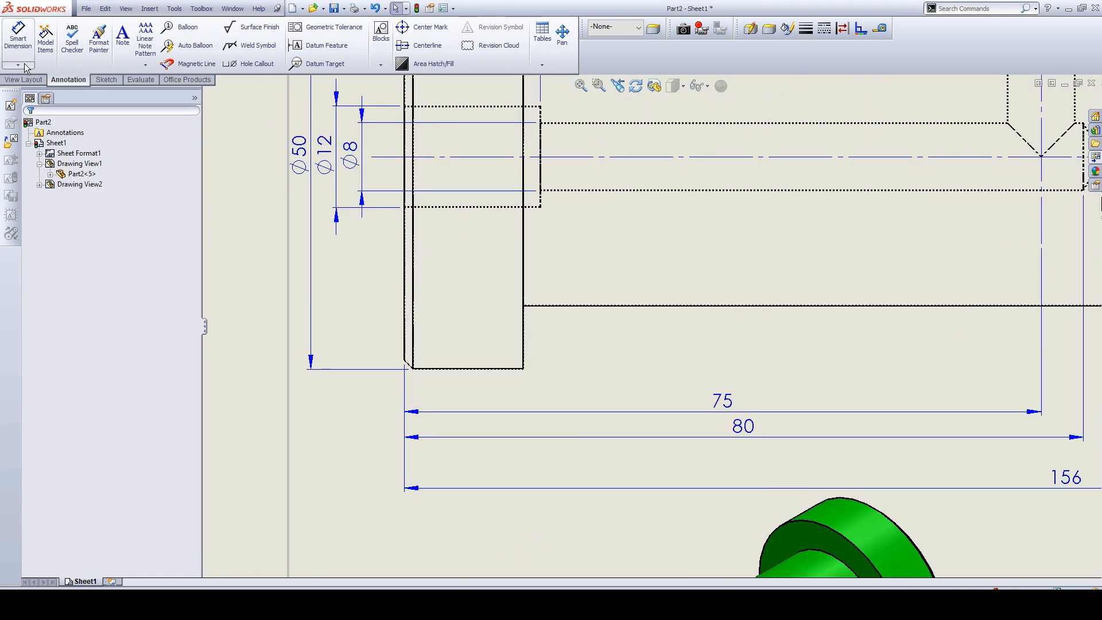
left_click(19, 65)
left_click(38, 87)
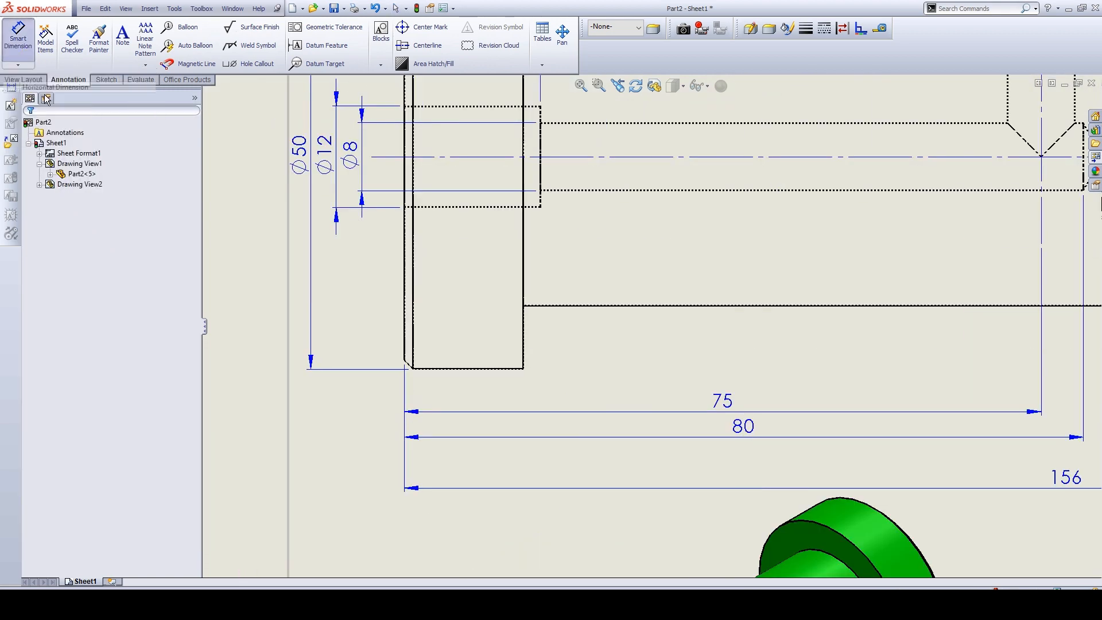
left_click(408, 366)
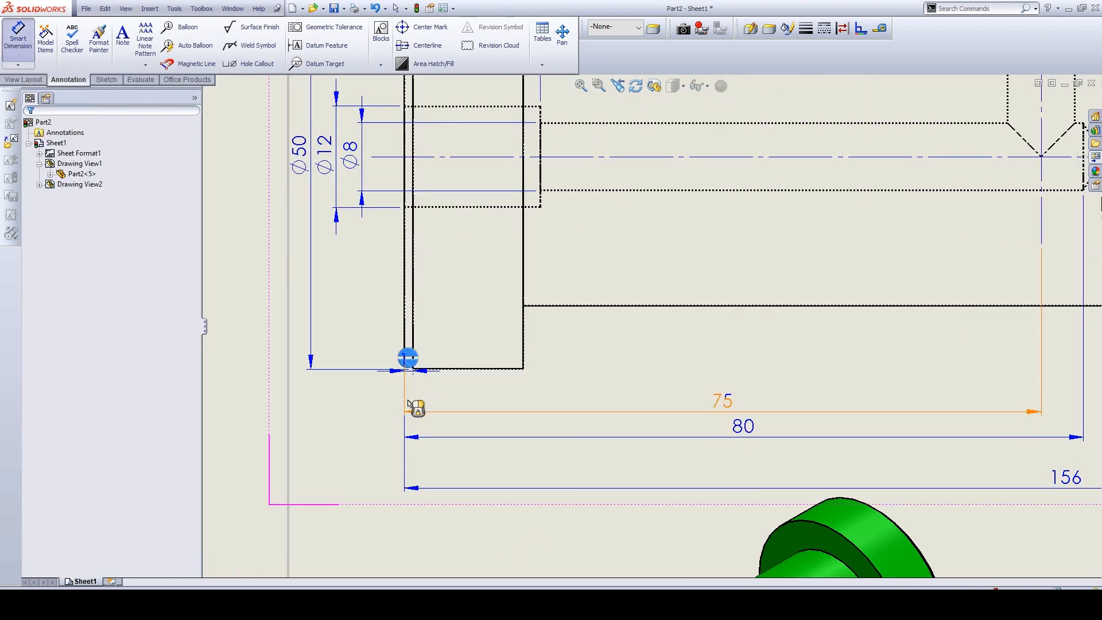
scroll(385, 373, "up", 2)
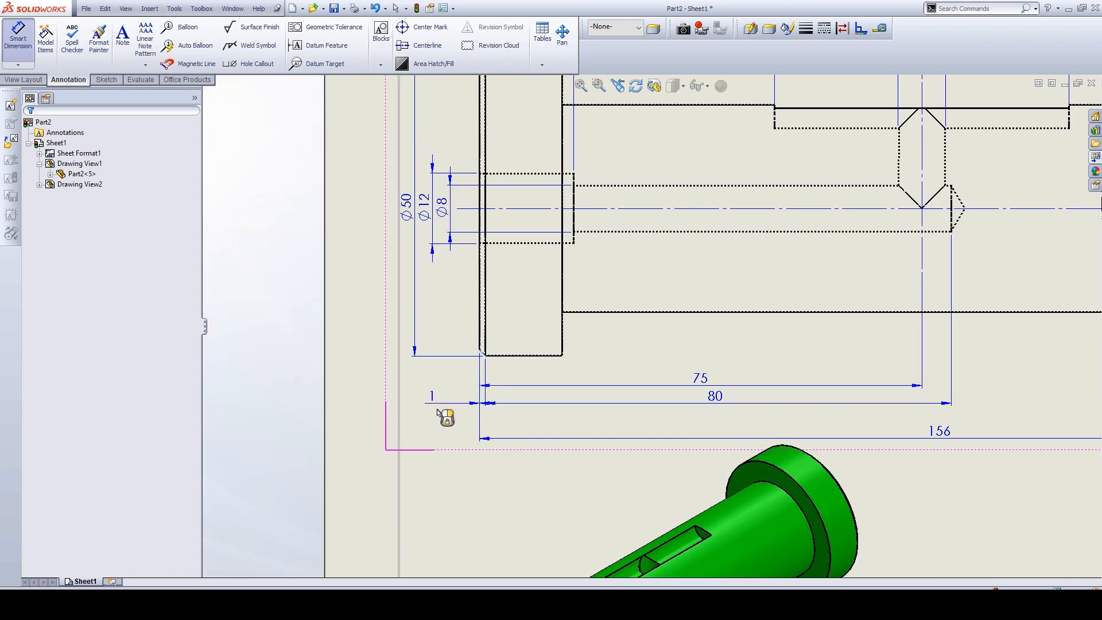
scroll(443, 411, "down", 1)
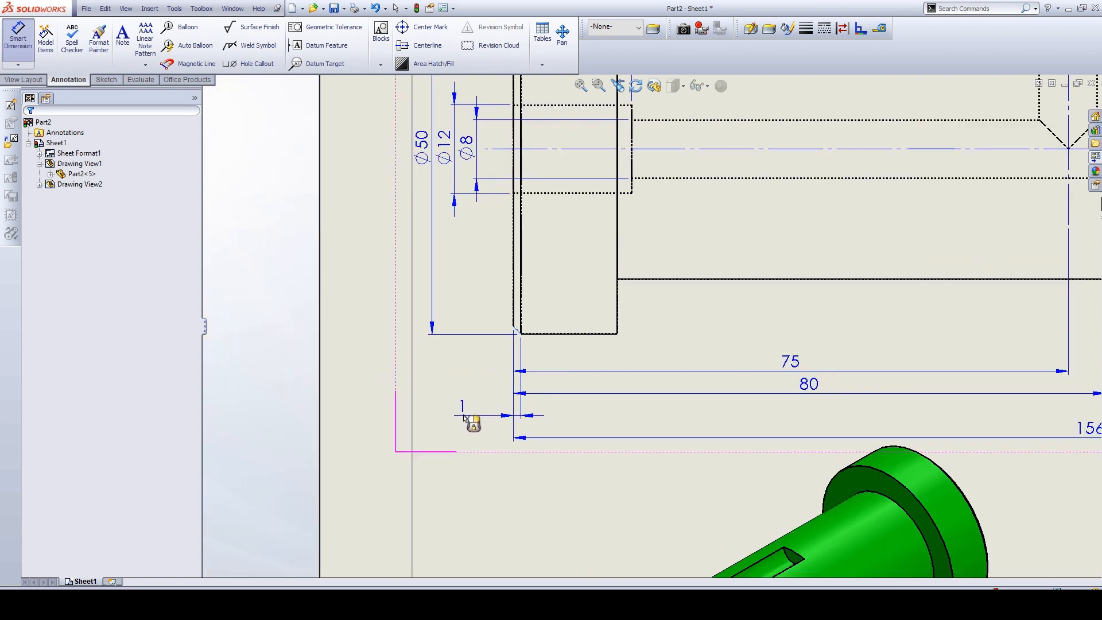
left_click(467, 361)
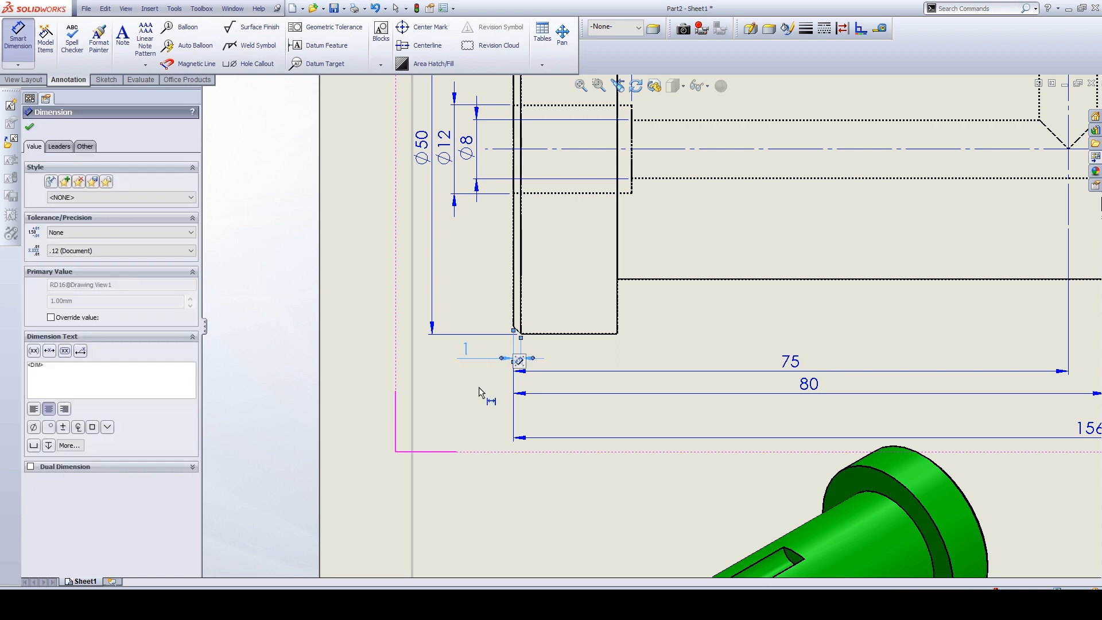
- Append x45° to the head chamfer's dimension text
left_click(115, 377)
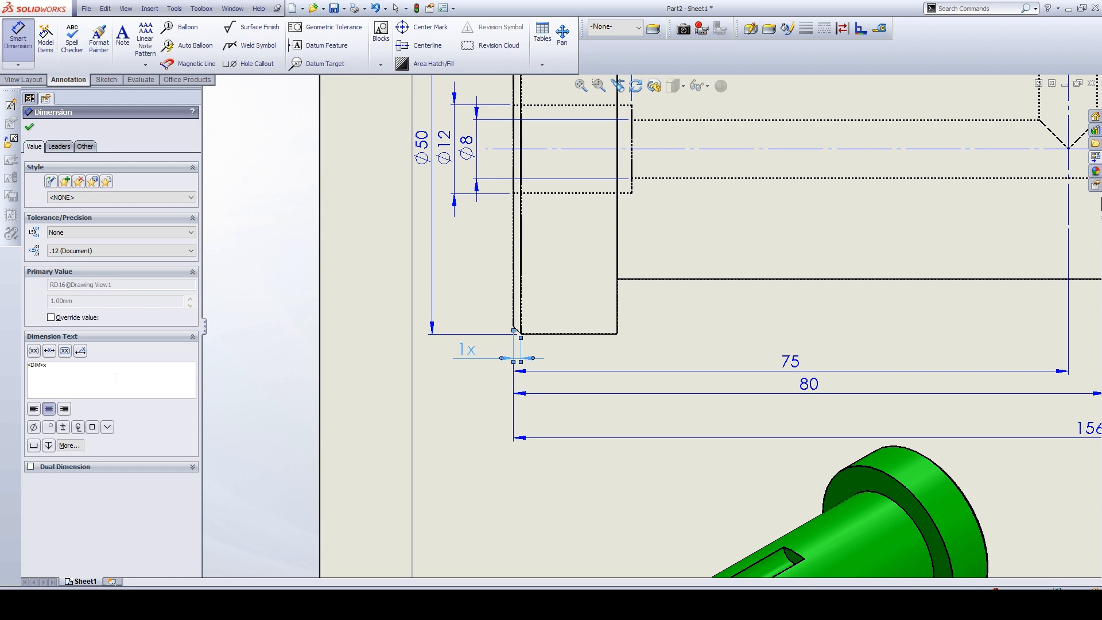
type("x45")
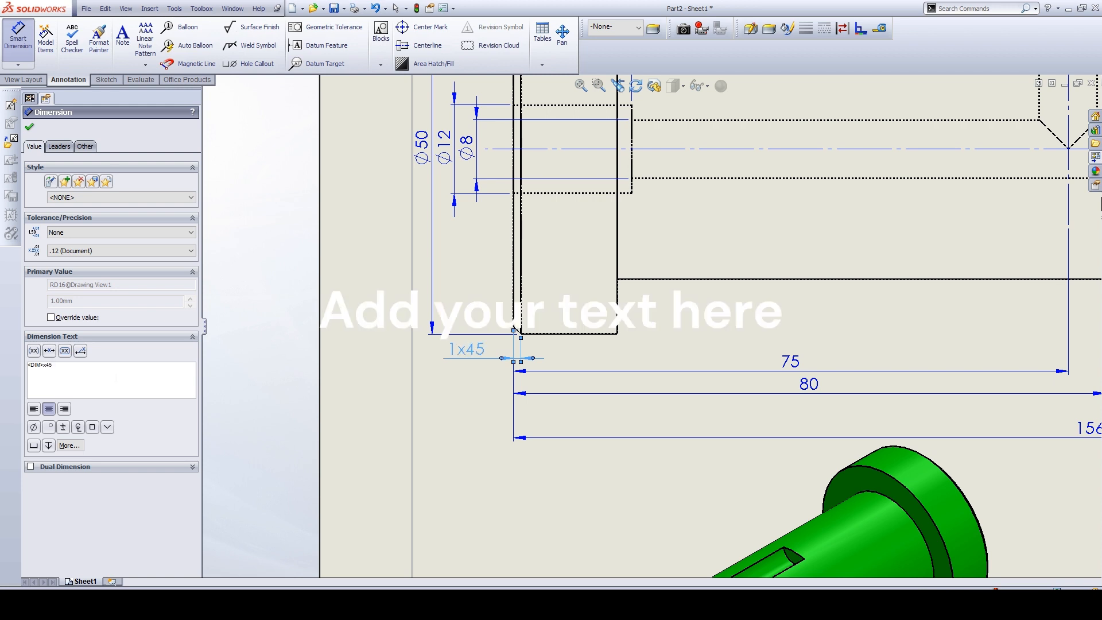
left_click(55, 427)
left_click(29, 128)
left_click(459, 458)
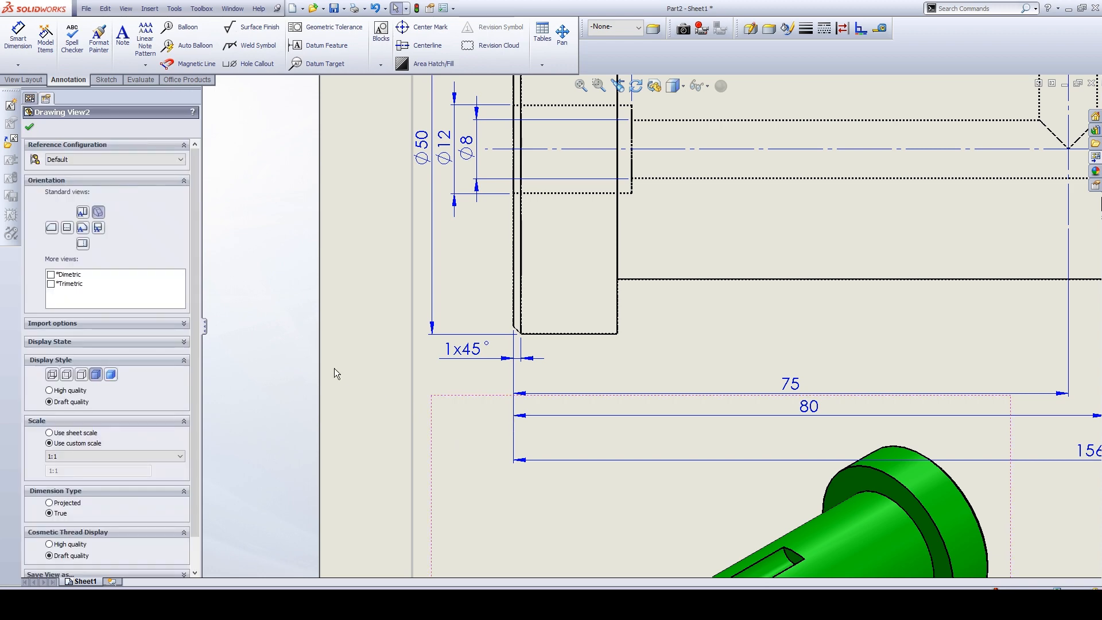
- Add a horizontal dimension to the lower chamfer at the pin's grooved end and append x45° to its text
key("f")
scroll(1033, 322, "down", 5)
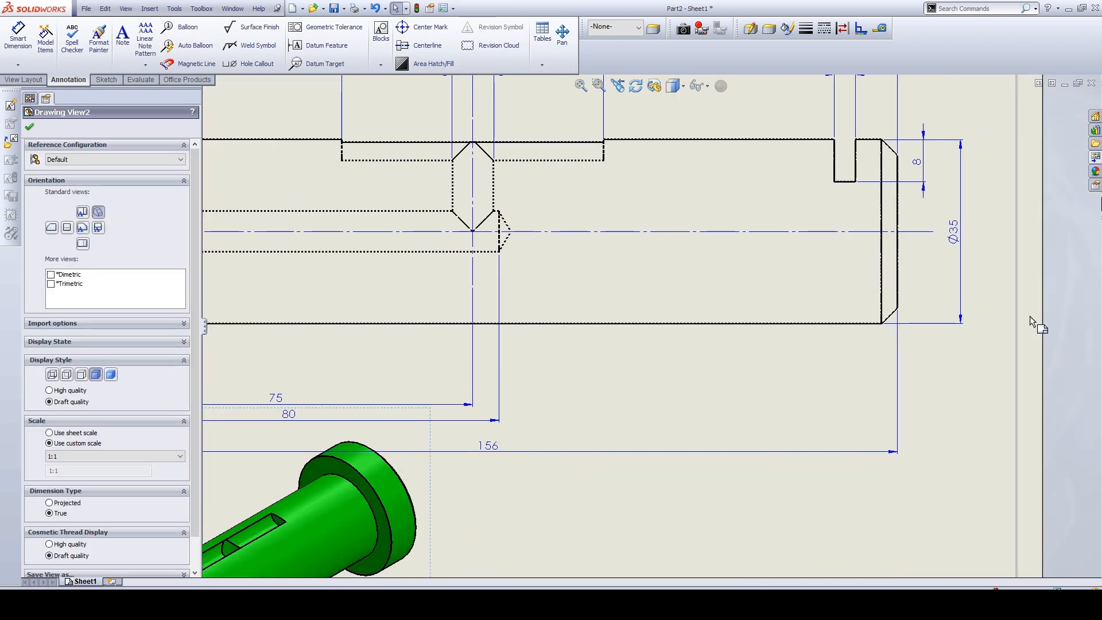
scroll(1029, 321, "down", 2)
left_click(18, 64)
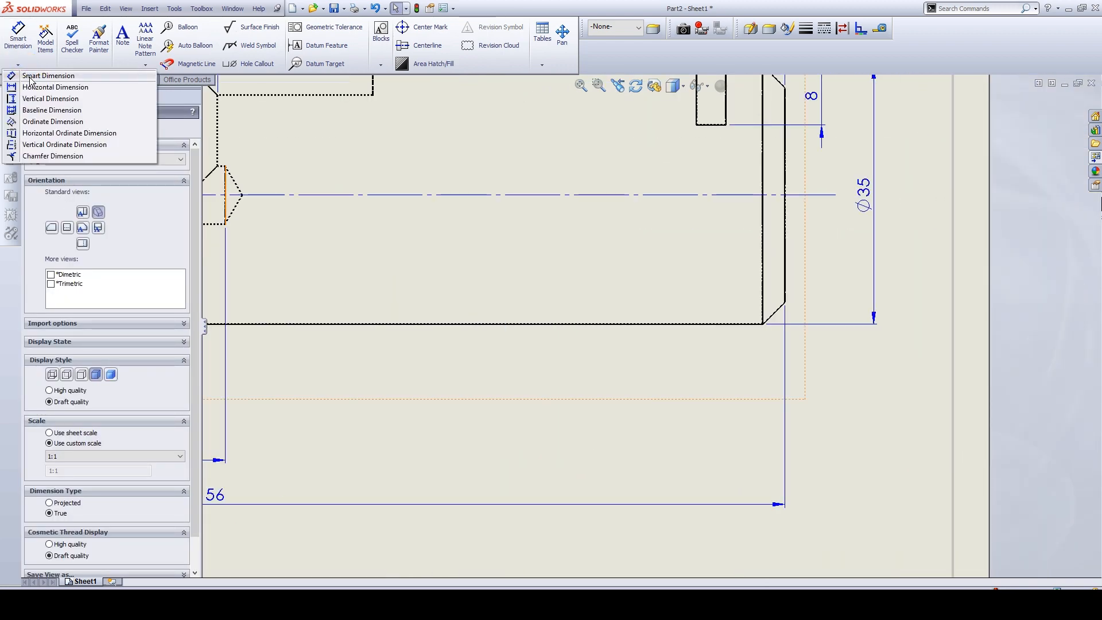
left_click(34, 76)
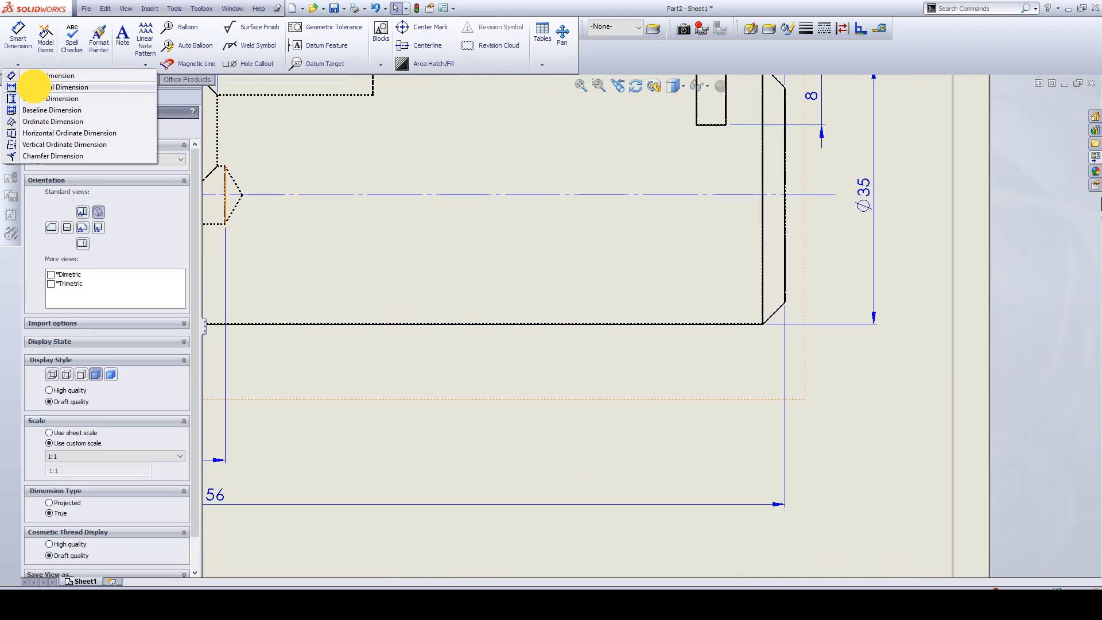
left_click(779, 312)
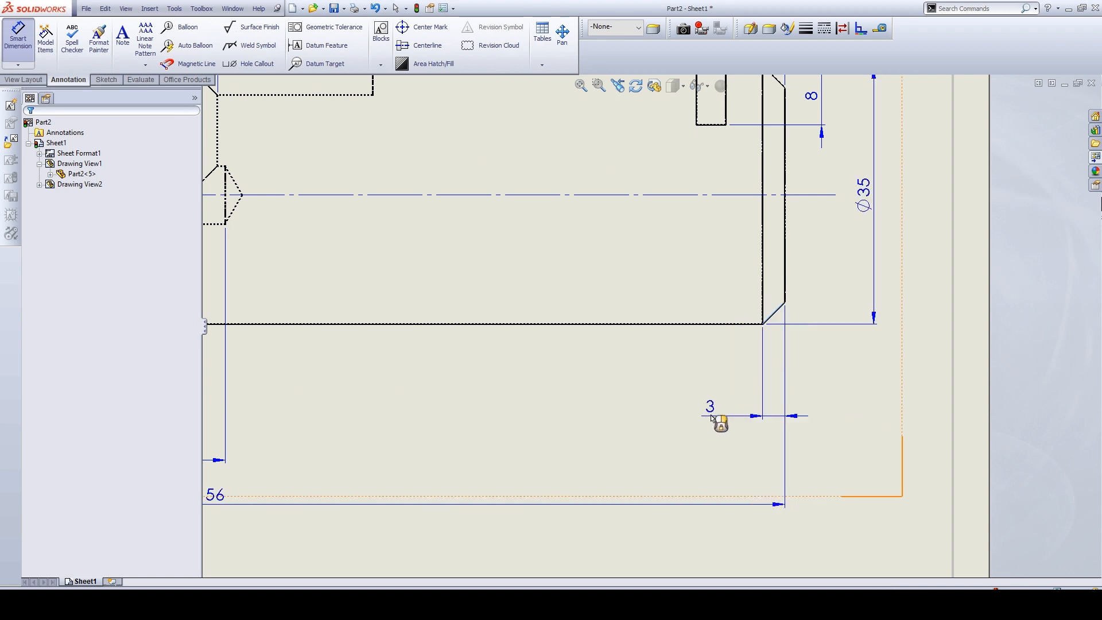
left_click(712, 418)
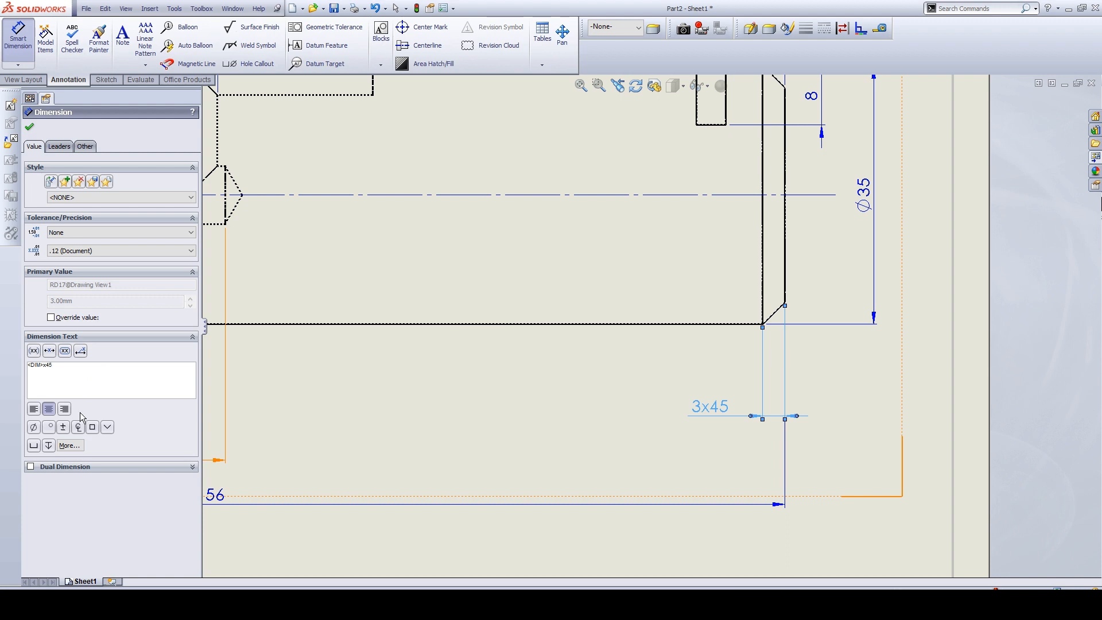
left_click(49, 428)
left_click(31, 128)
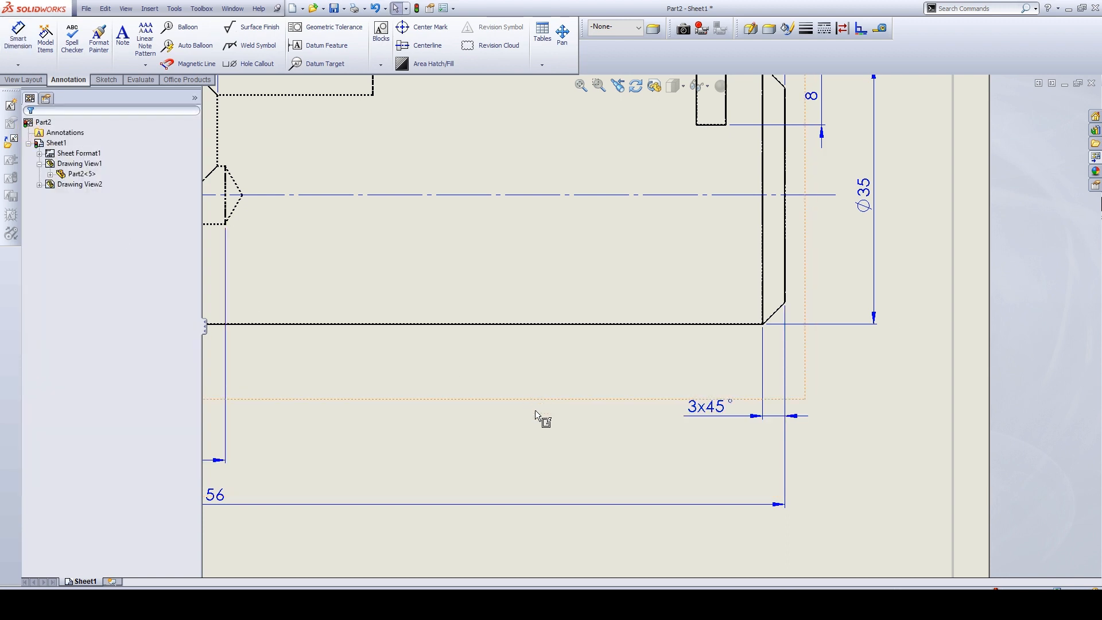
- Check the reference drawing and shift the side view slightly up and away from the sheet's head-side border
key("alt+Tab")
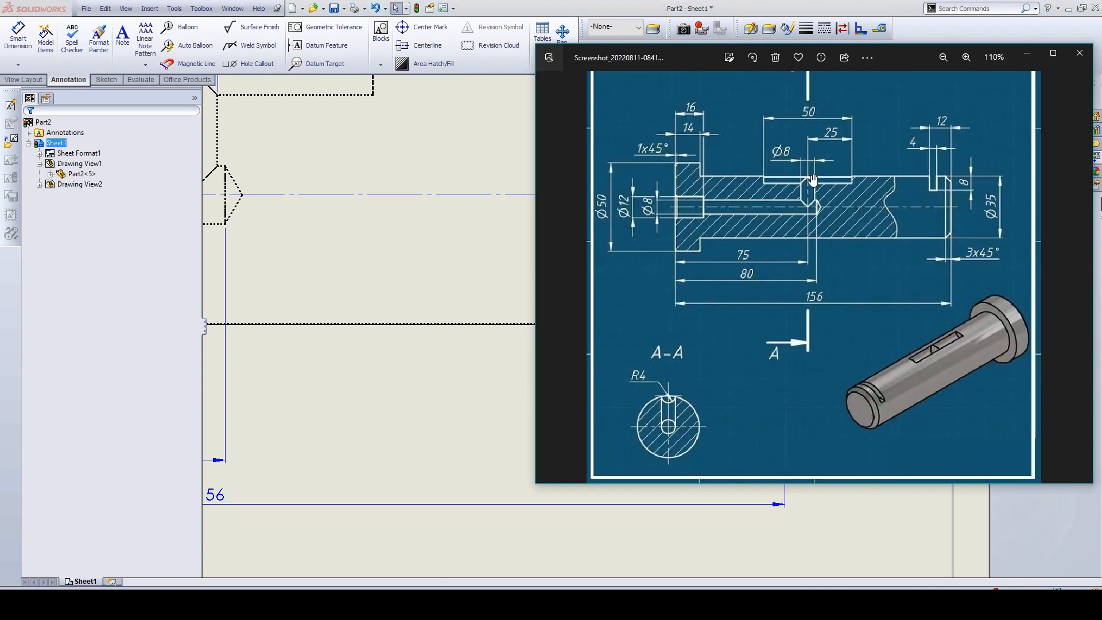
mouse_move(811, 180)
left_mouse_down()
mouse_move(810, 223)
mouse_move(810, 182)
left_mouse_up()
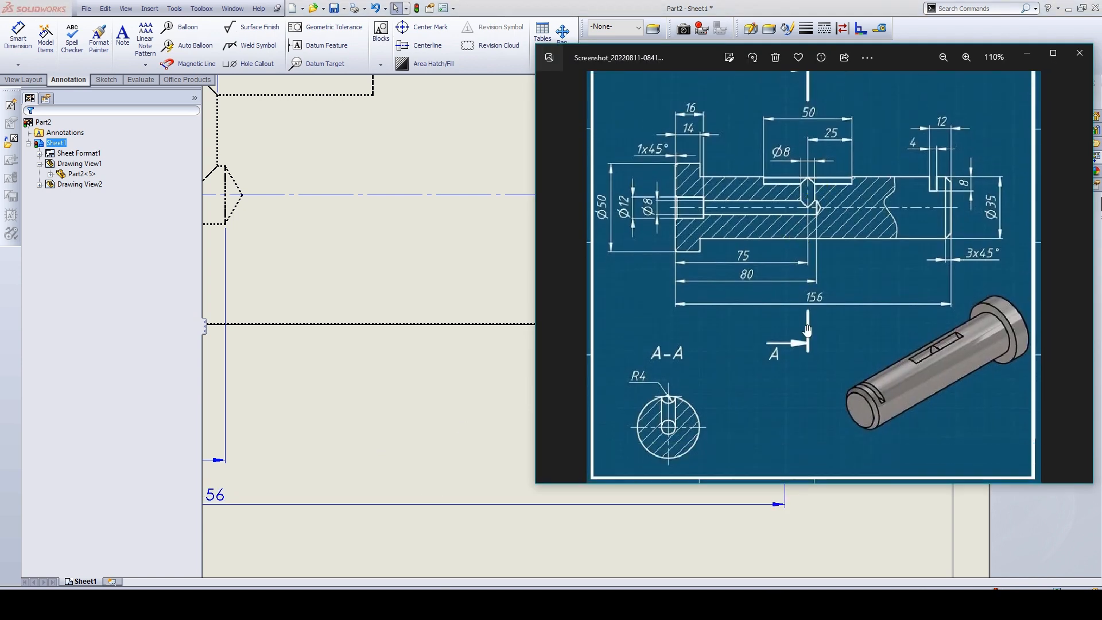
left_click(400, 447)
scroll(569, 393, "up", 5)
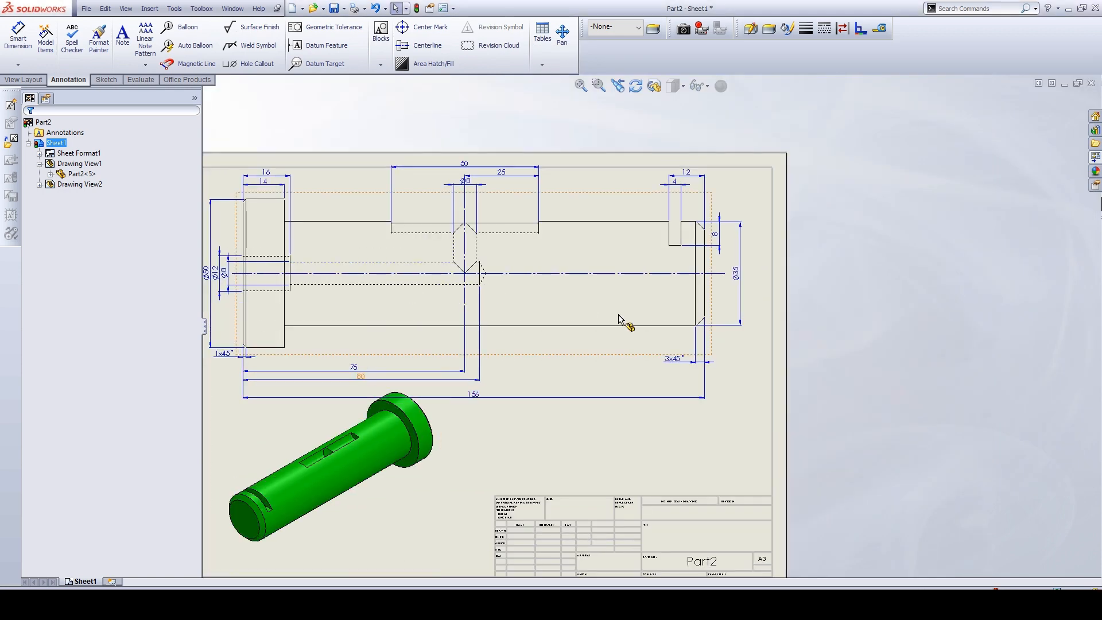
scroll(621, 324, "up", 2)
left_click_drag(597, 353, 604, 365)
left_click(597, 363)
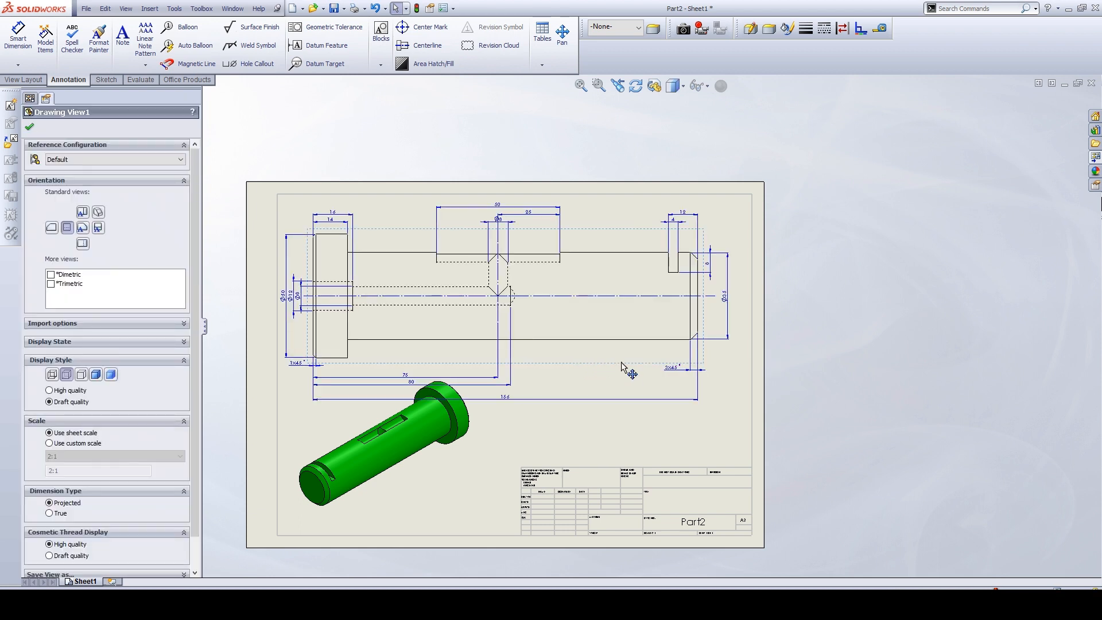
left_click_drag(622, 362, 626, 357)
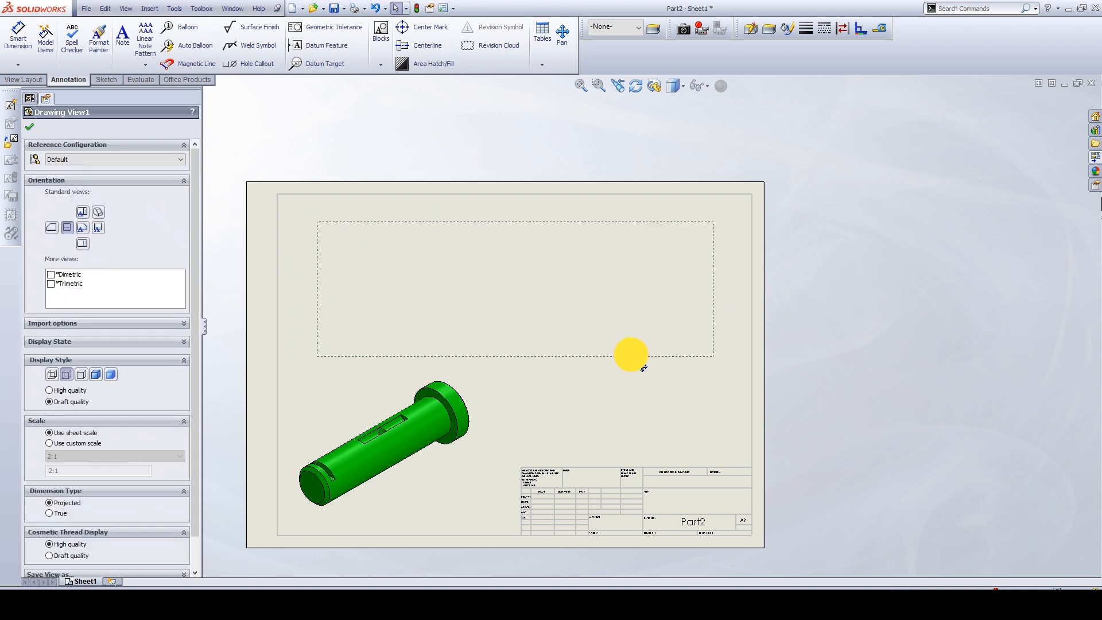
left_click(835, 343)
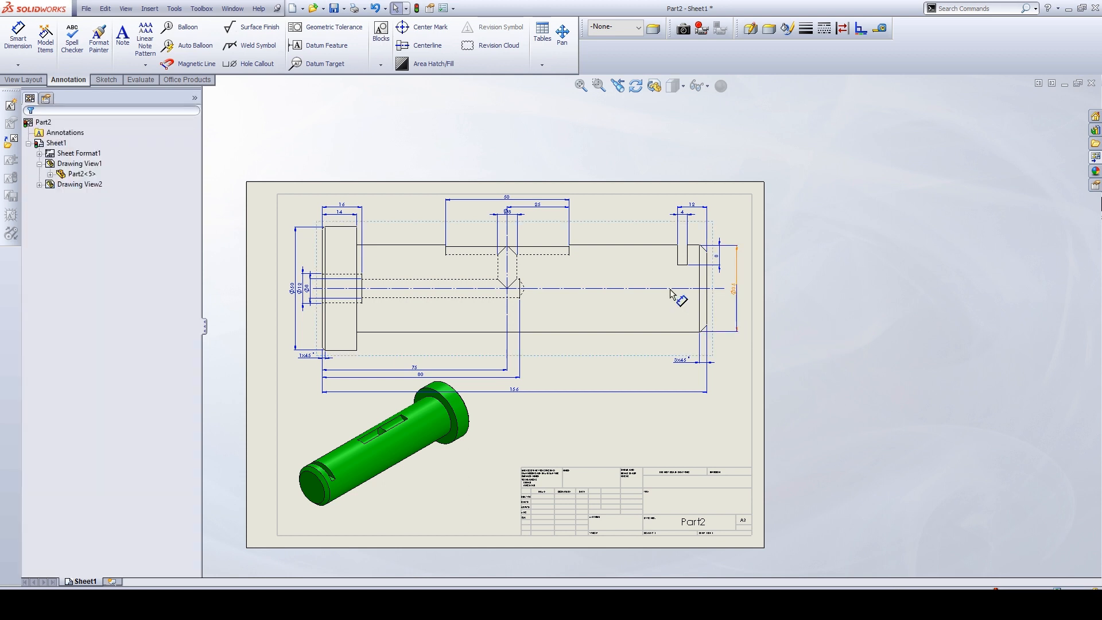
- Set the cross hole diameter dimension's arrows to display inside the extension lines
scroll(506, 207, "down", 3)
left_click_drag(535, 242, 546, 258)
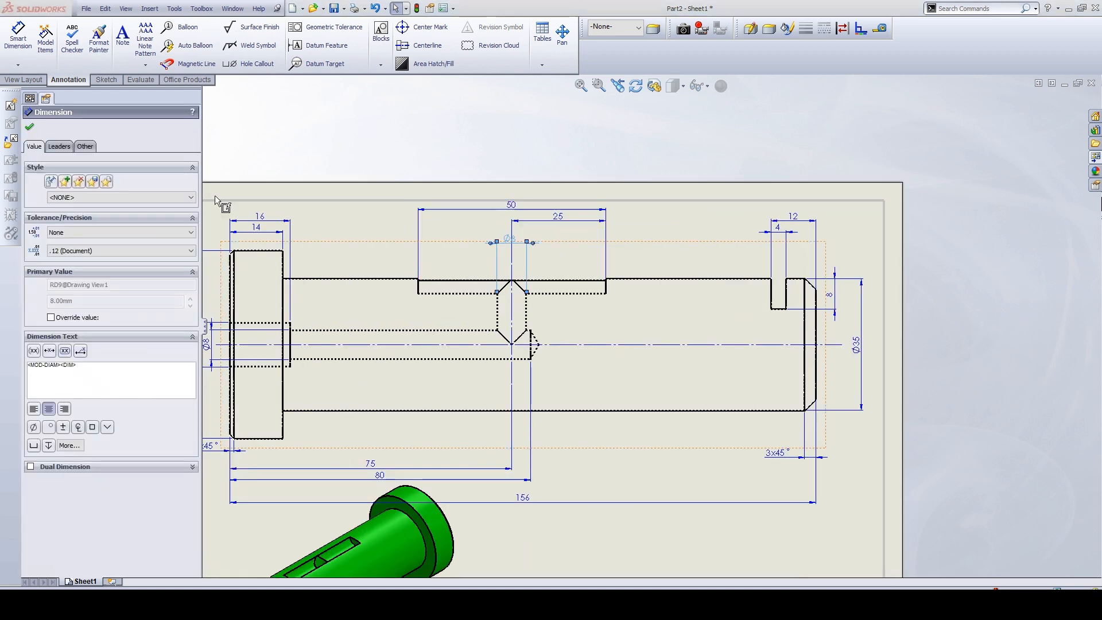
left_click(59, 146)
left_click(73, 181)
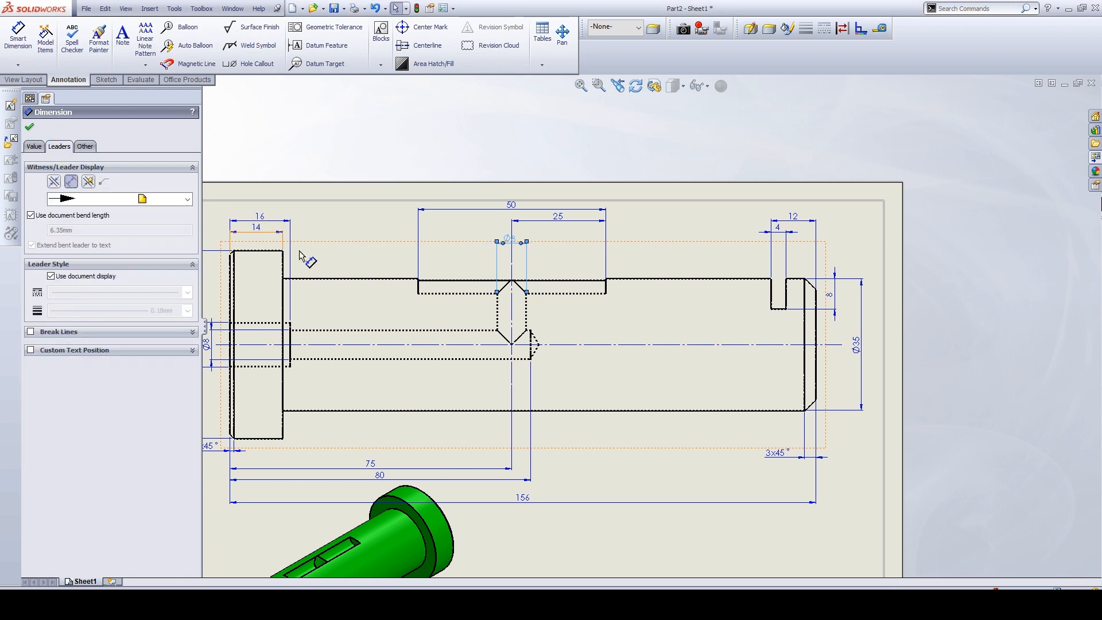
- Reposition the cross hole diameter and groove width dimensions so their text sits outside the extension lines, clear of the dimensions above
left_click(676, 227)
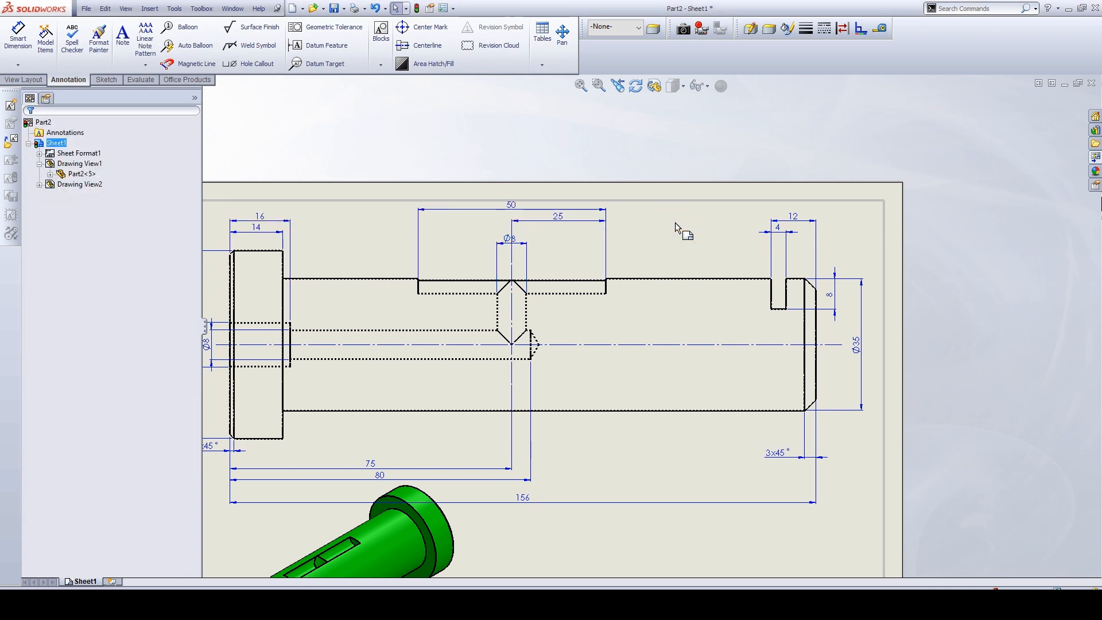
left_click_drag(517, 244, 489, 253)
left_click_drag(566, 222, 597, 224)
left_click(598, 229)
left_click(672, 143)
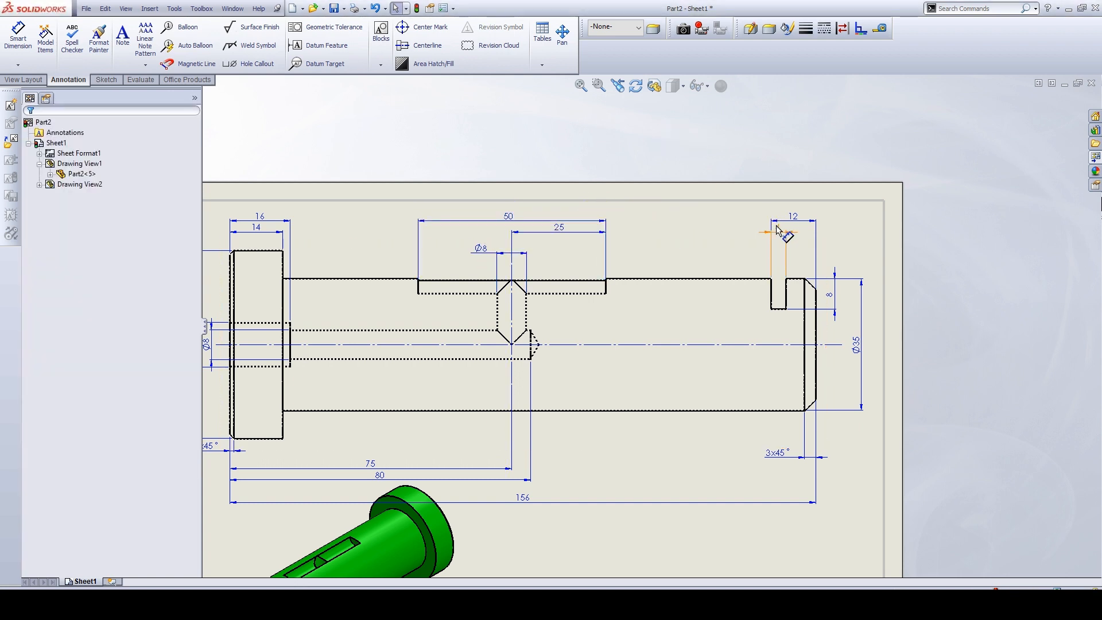
left_click(768, 272)
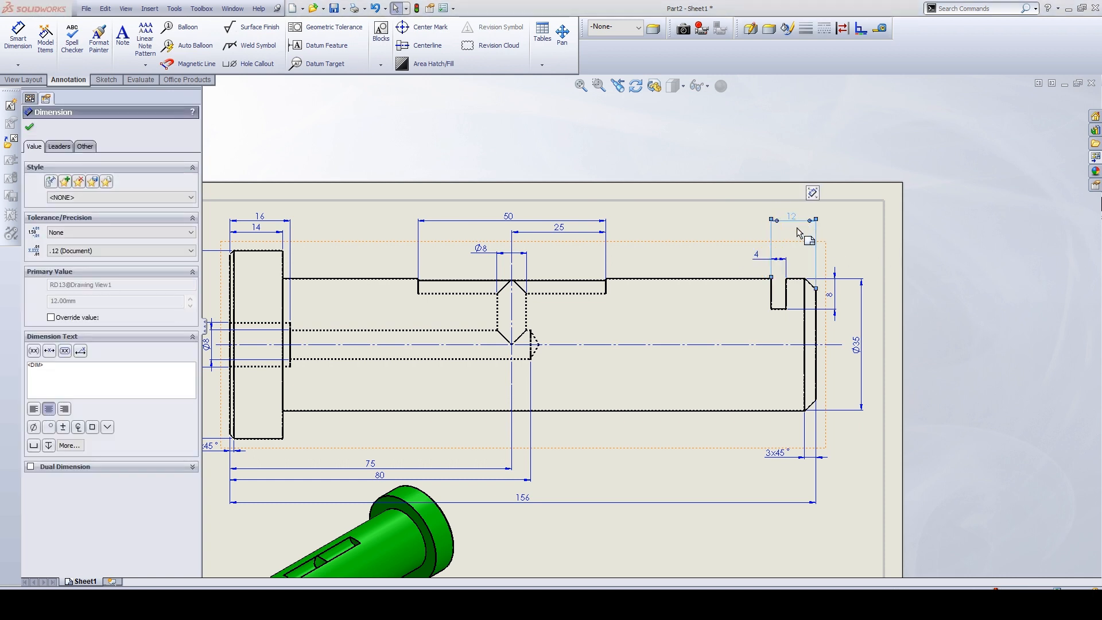
left_click(878, 318)
- Set the groove depth dimension's arrows to display inside the extension lines
left_click(834, 296)
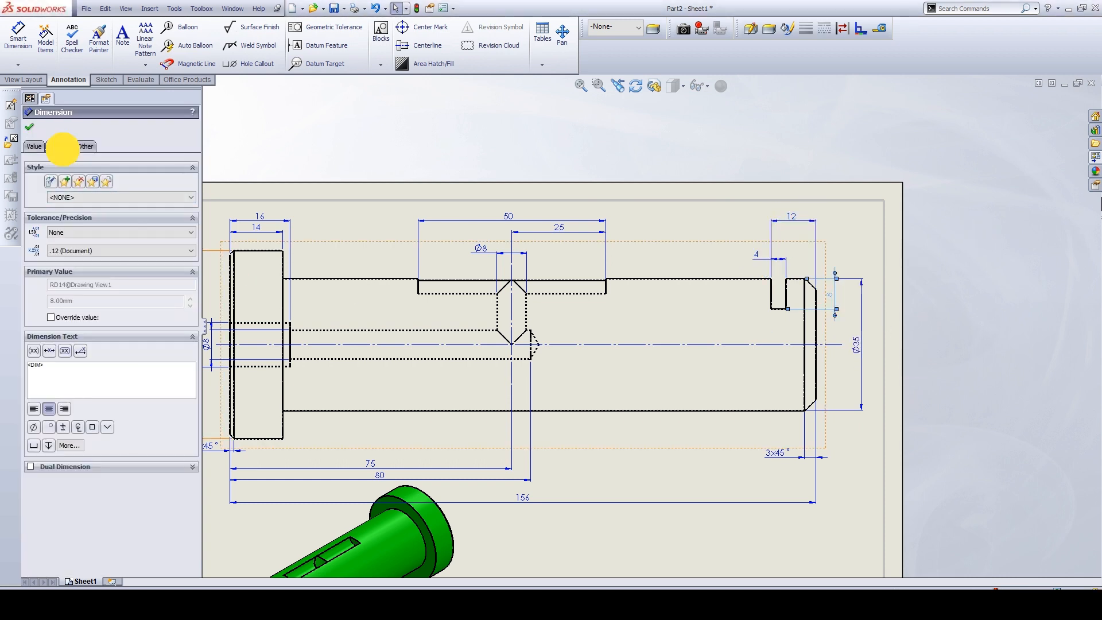
left_click(59, 146)
left_click(73, 180)
left_click(422, 160)
scroll(500, 276, "up", 2)
- Create section view A-A with a vertical cutting line through the cross hole, reversed direction, placed unaligned below the side view's grooved end
left_click(24, 80)
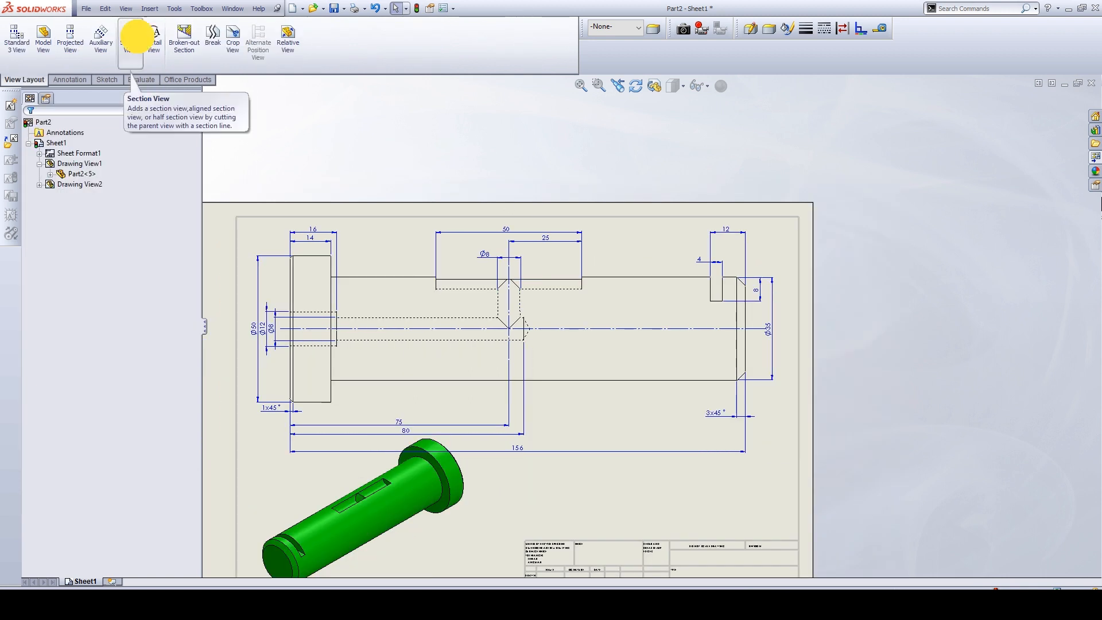
left_click(130, 39)
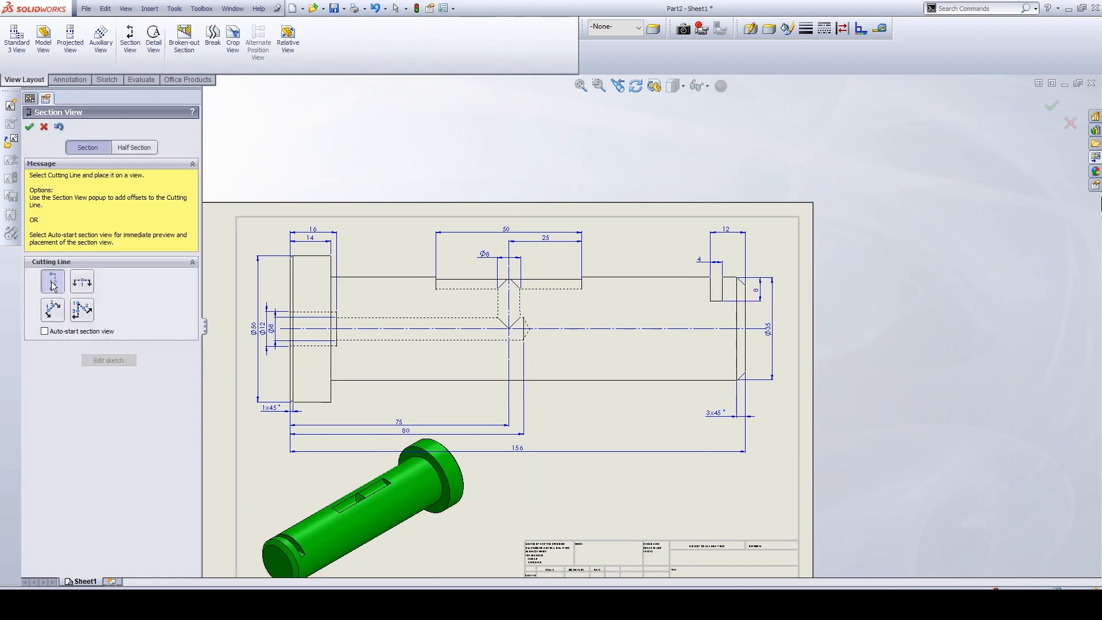
left_click(507, 309)
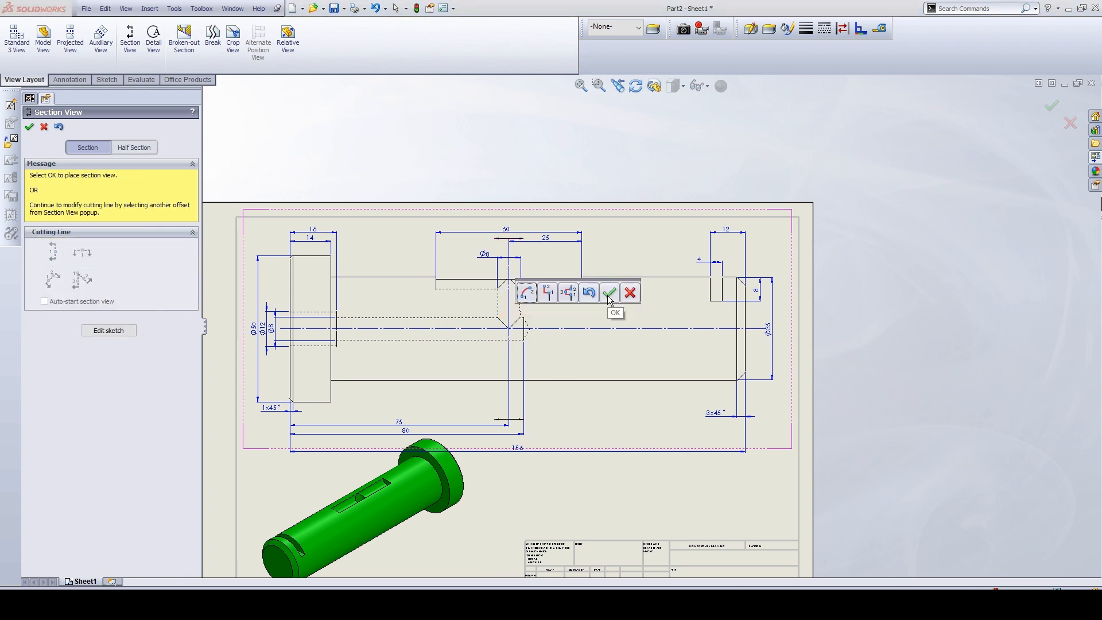
left_click(609, 293)
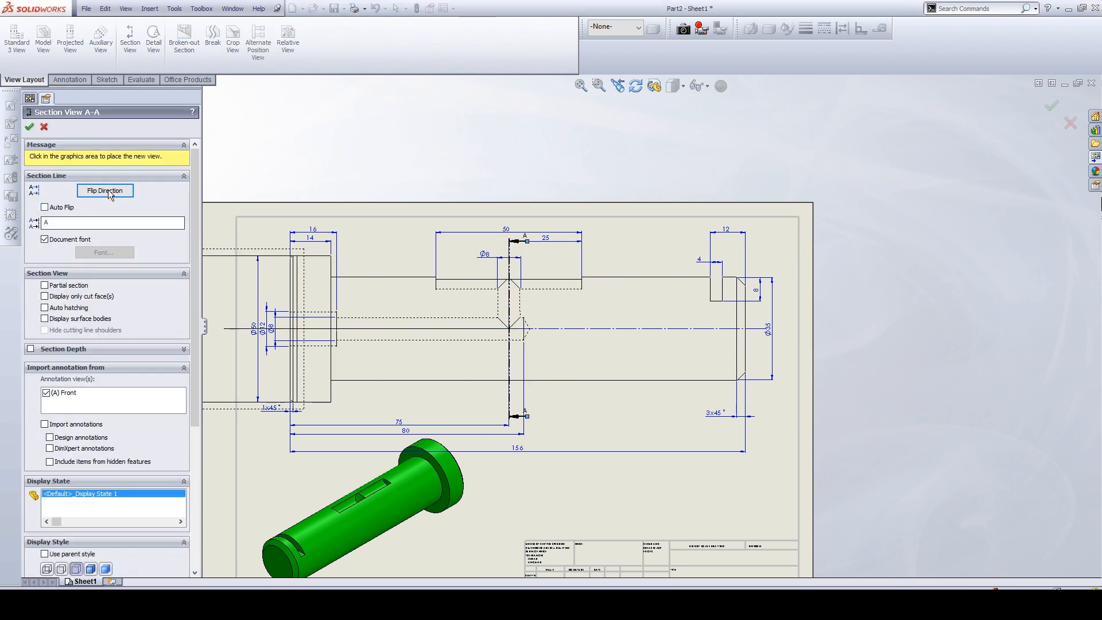
left_click(108, 193)
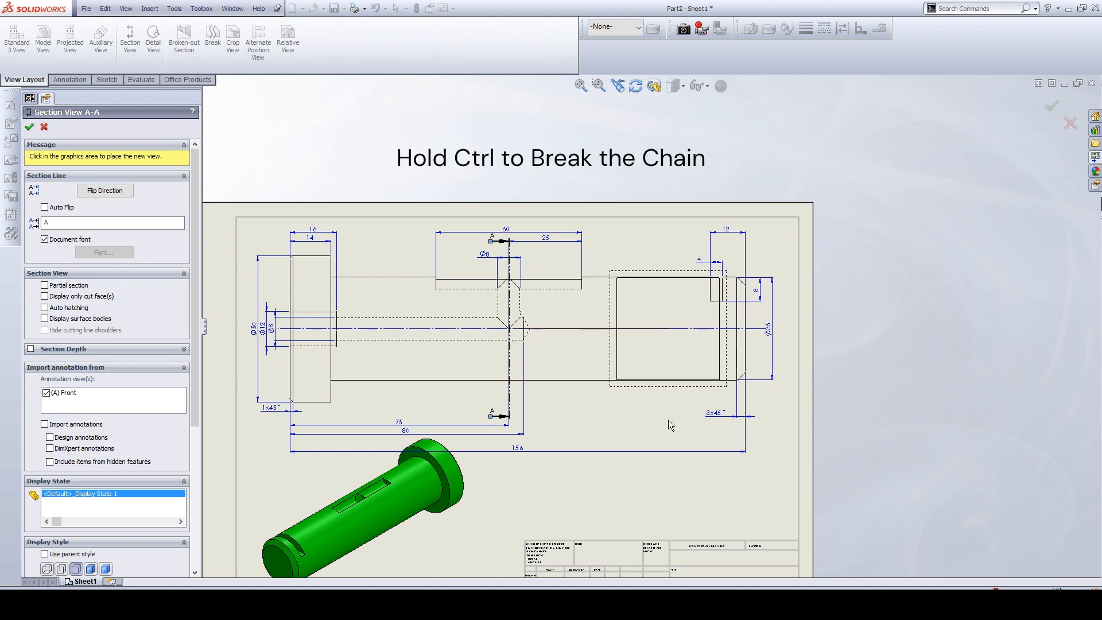
key("ctrl")
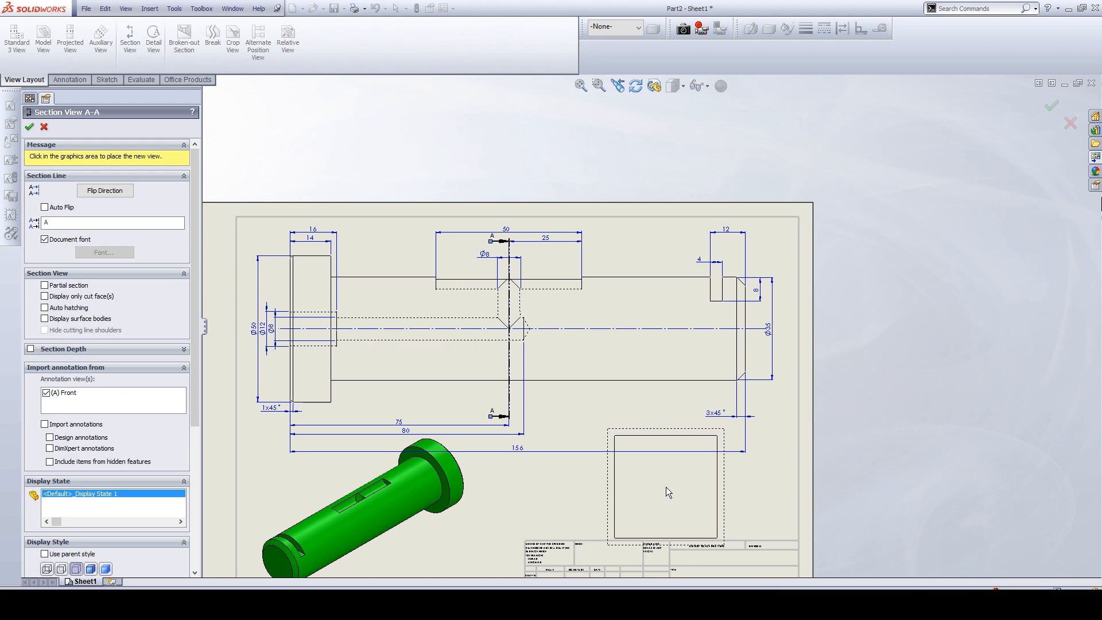
left_click(666, 488)
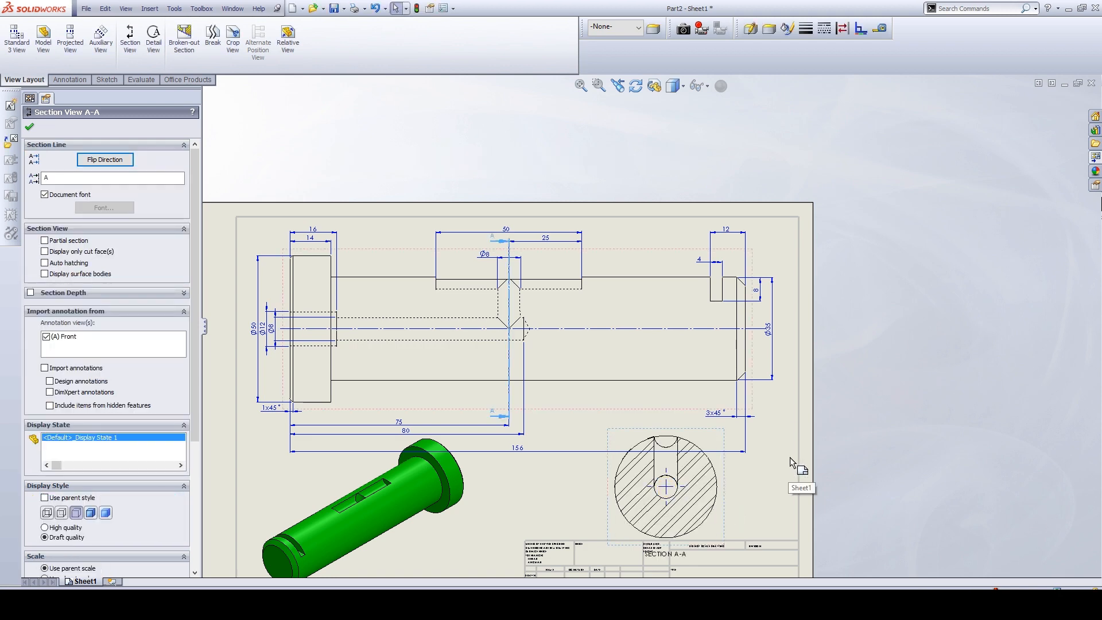
- Set section view A-A to a custom scale of 1:1 and move it slightly toward the isometric view
scroll(787, 504, "up", 1)
scroll(741, 532, "down", 3)
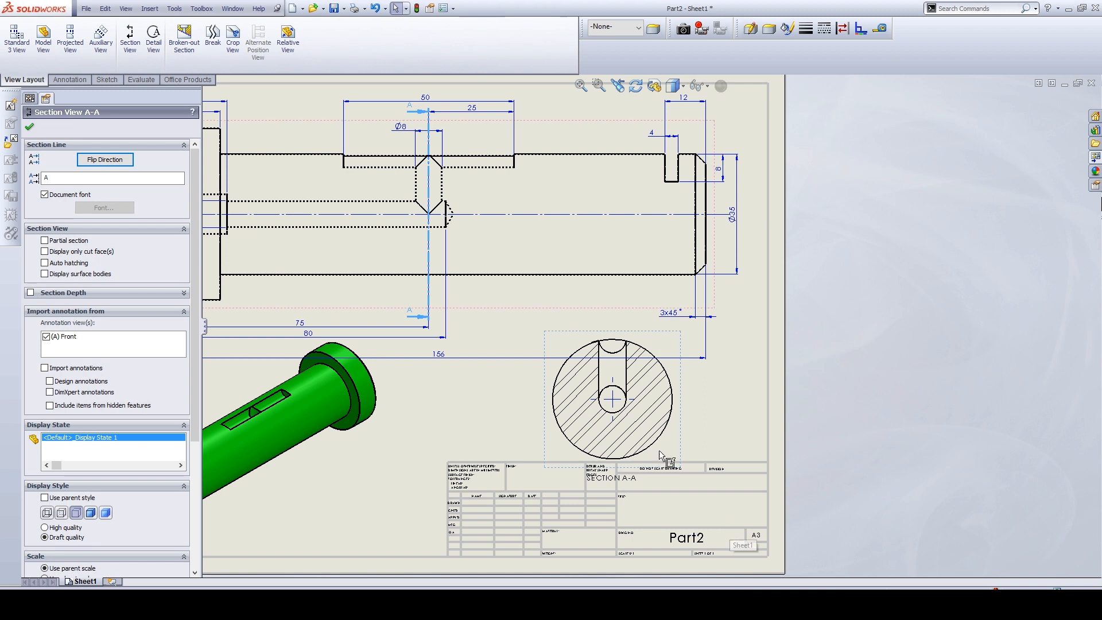
scroll(77, 386, "down", 5)
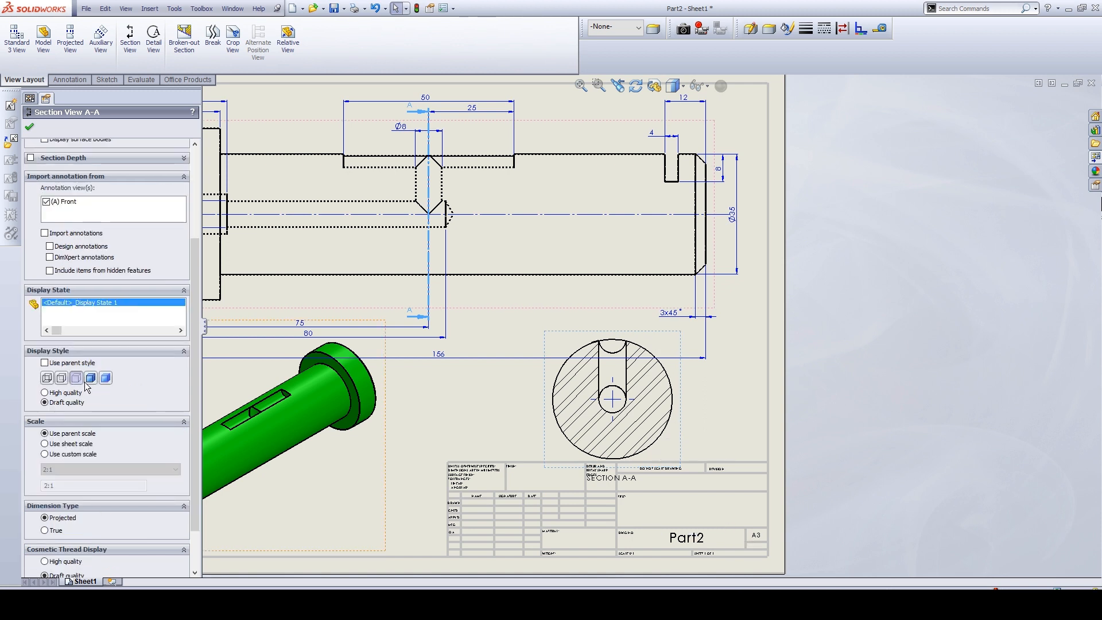
left_click_drag(196, 271, 197, 308)
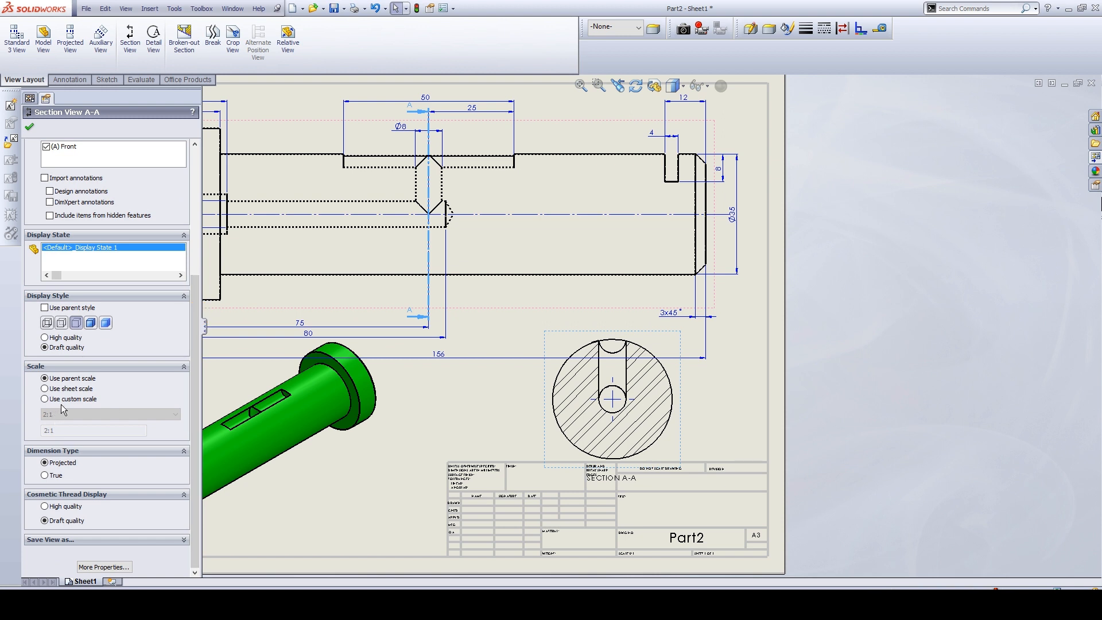
left_click(70, 388)
left_click(72, 399)
left_click(74, 413)
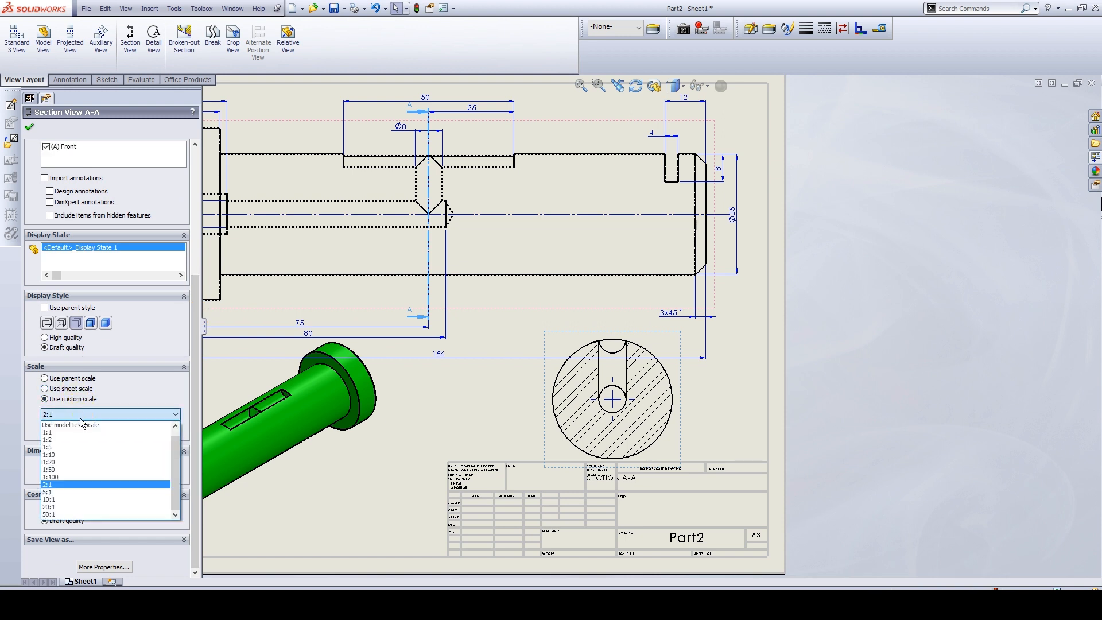
left_click(74, 431)
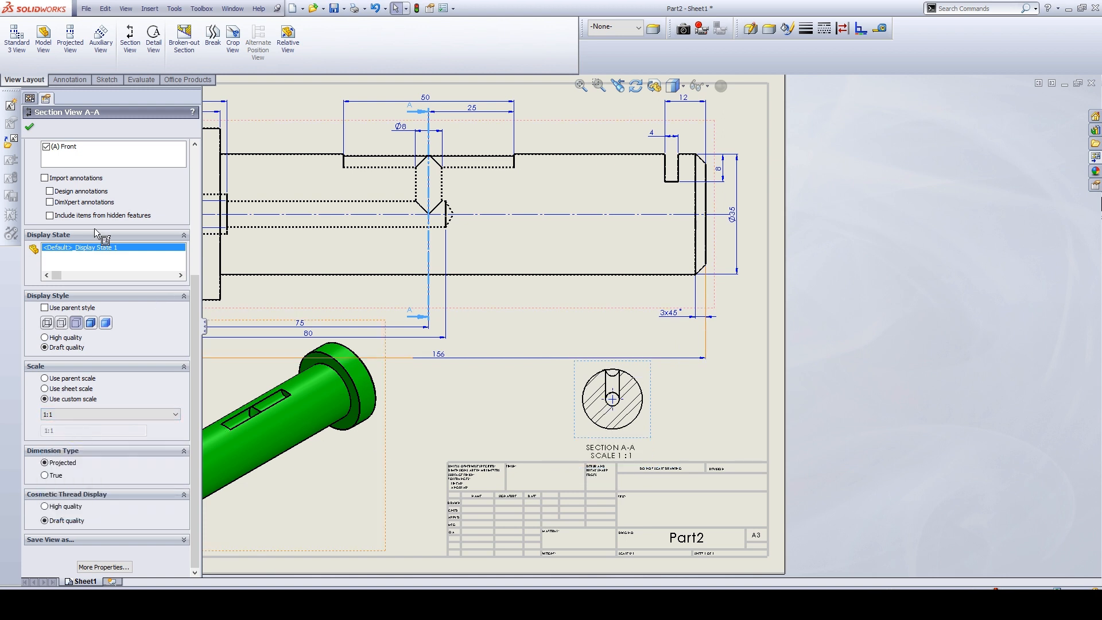
left_click(29, 127)
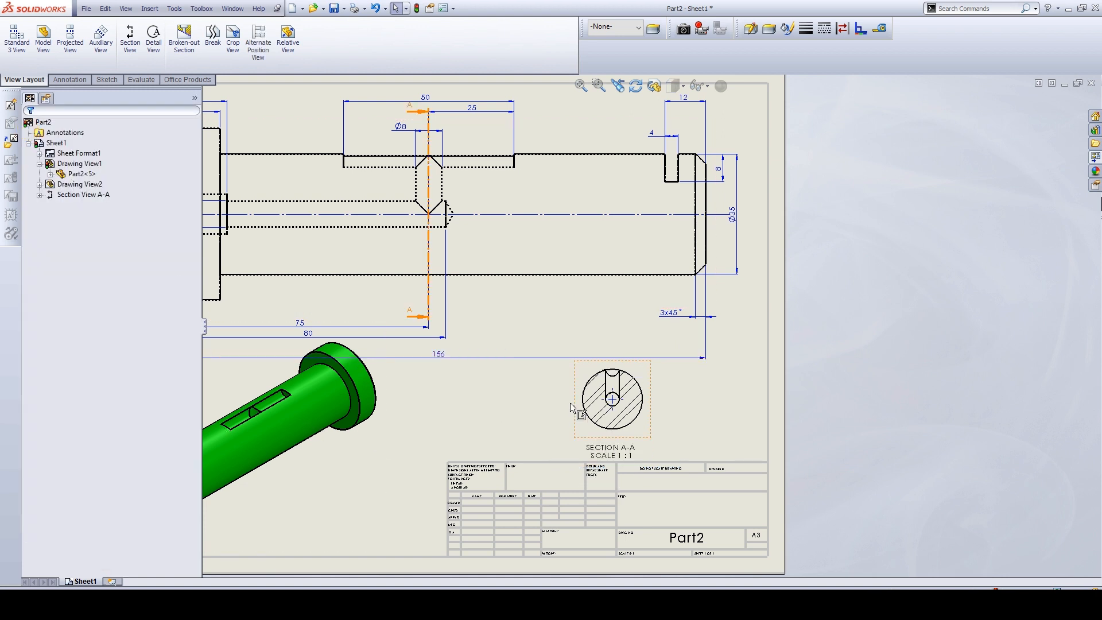
left_click_drag(585, 421, 536, 431)
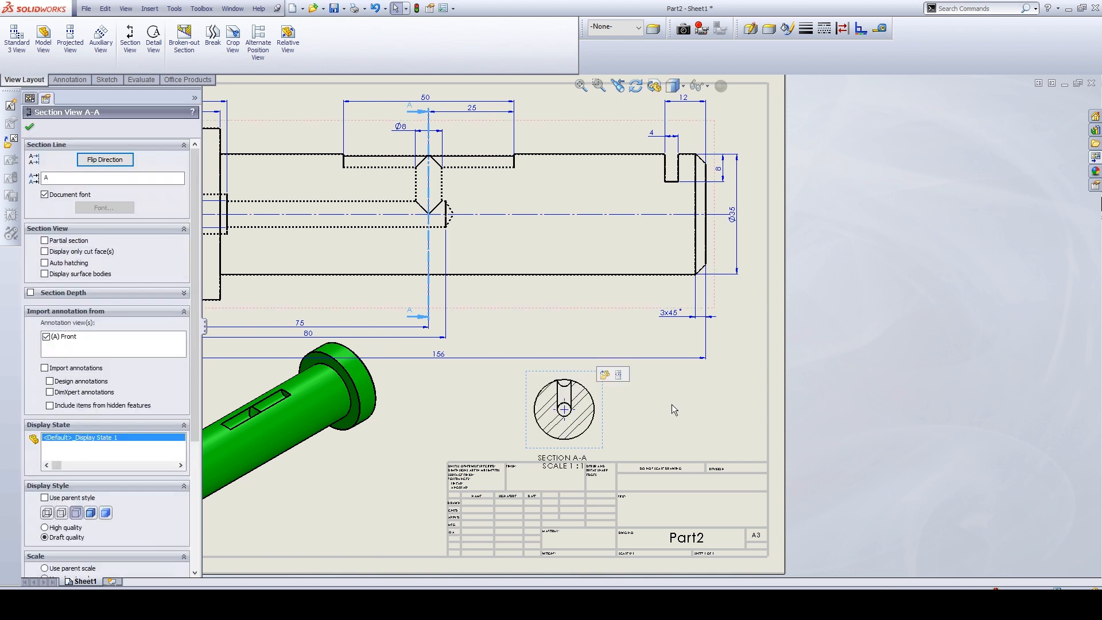
left_click(679, 406)
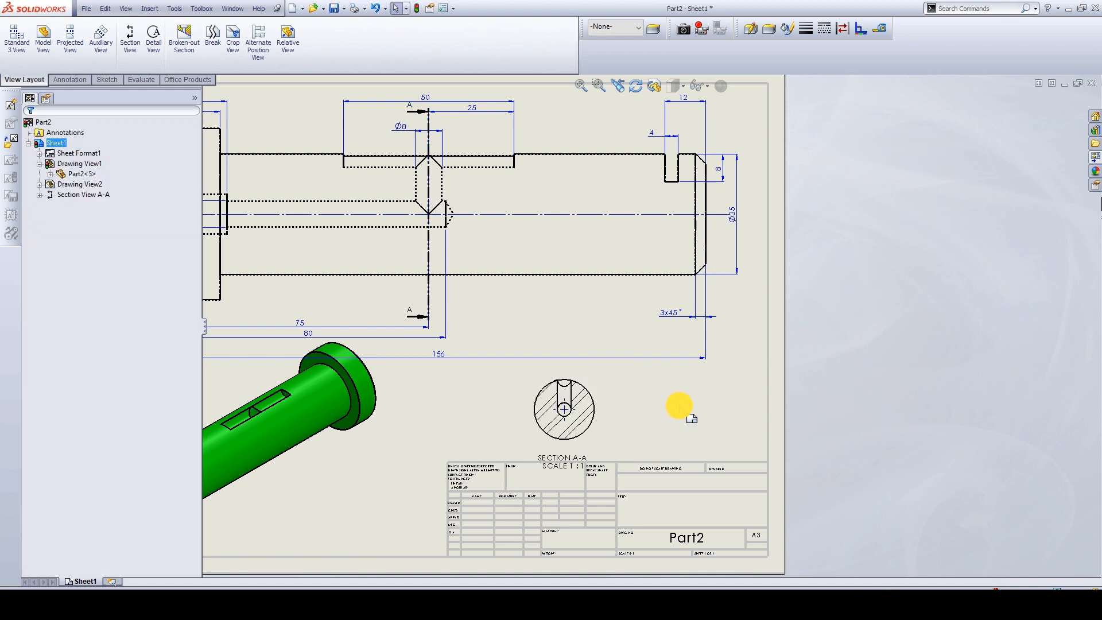
- Add a radius dimension to the slot arc at the top of section A-A and set its arrow to display inside
left_click(69, 80)
left_click(23, 47)
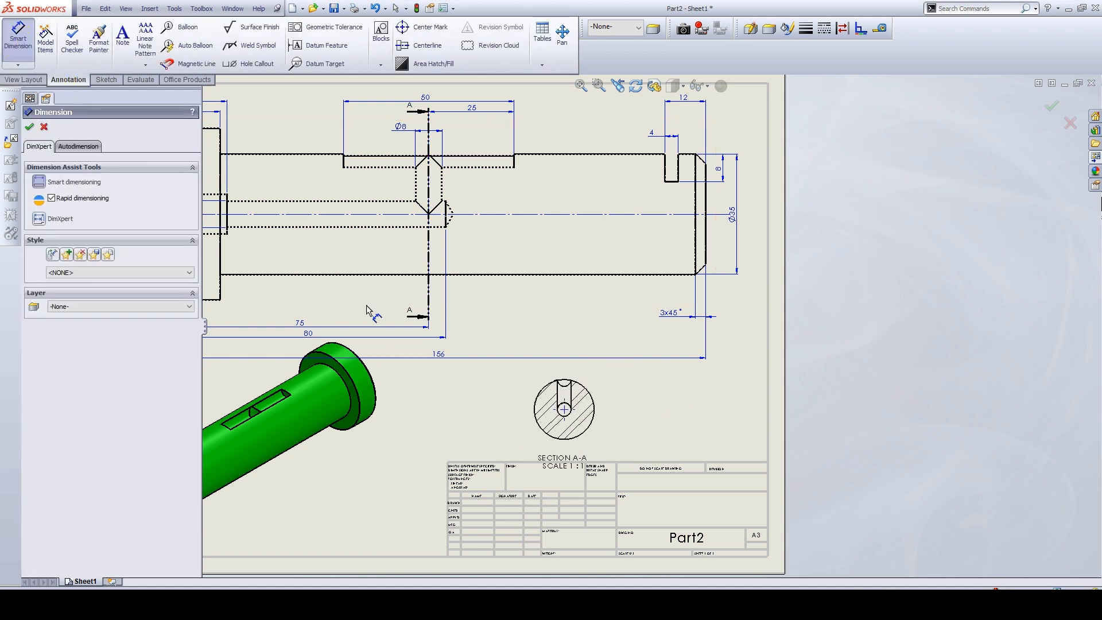
left_click(567, 386)
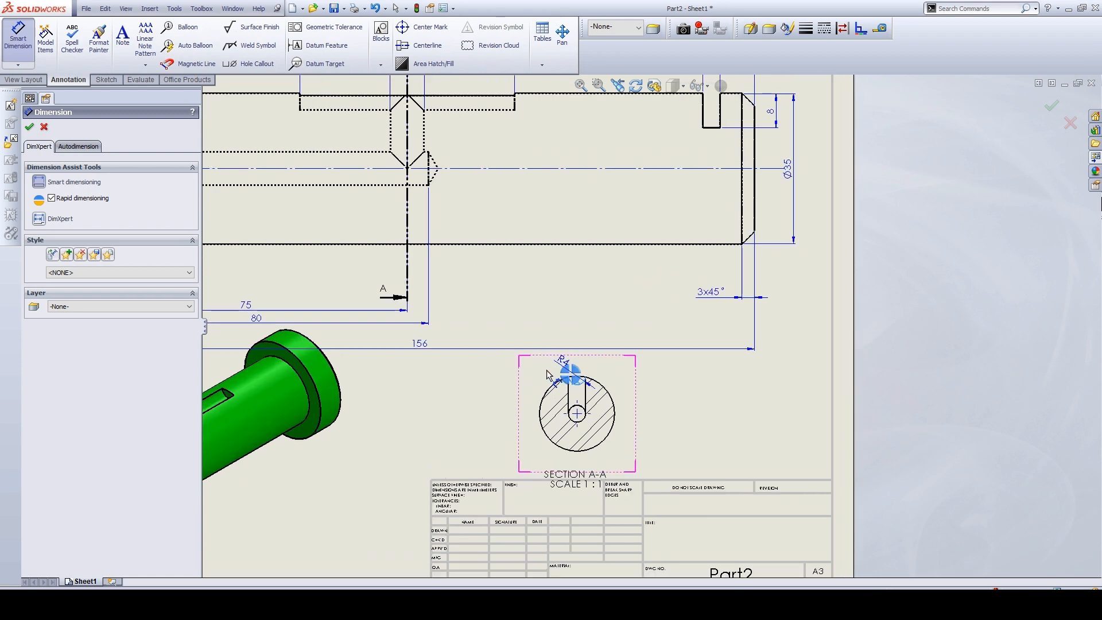
scroll(566, 376, "down", 2)
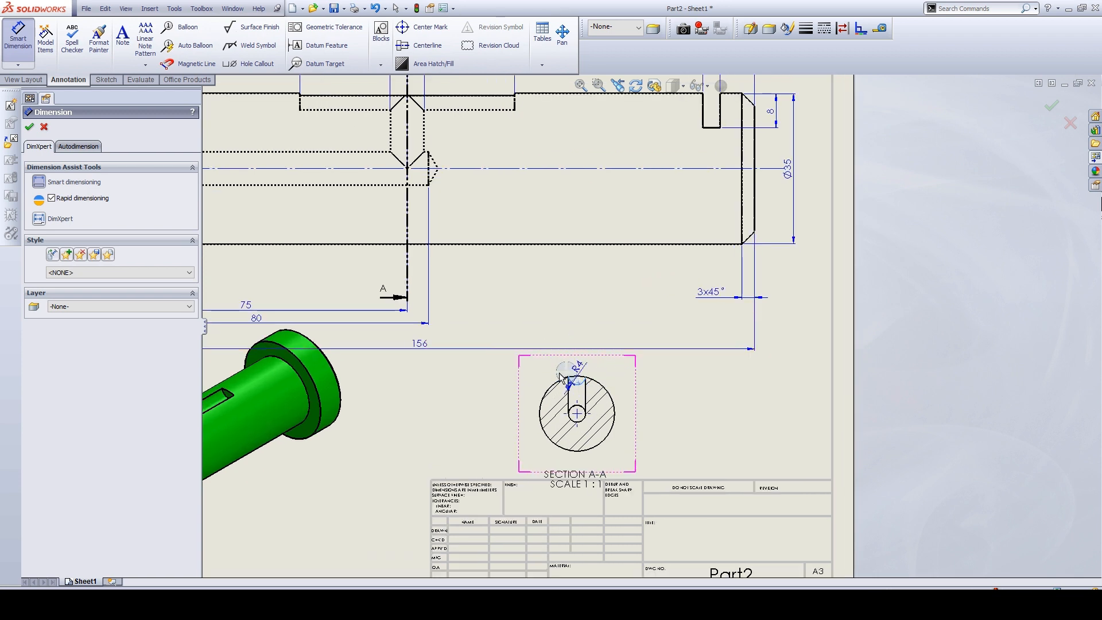
left_click(544, 364)
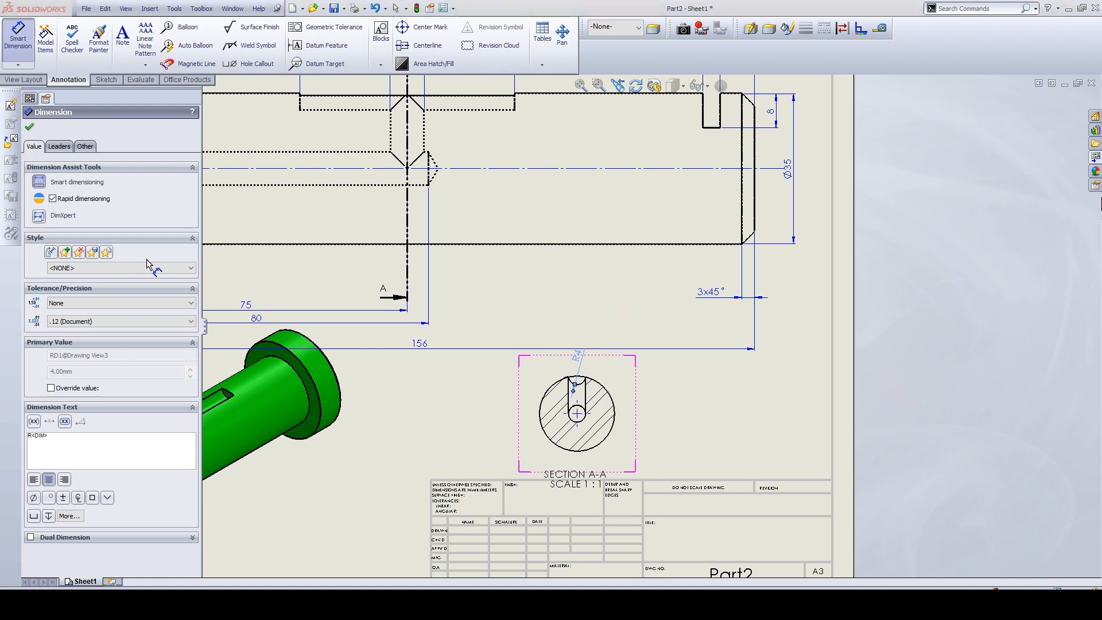
left_click(64, 146)
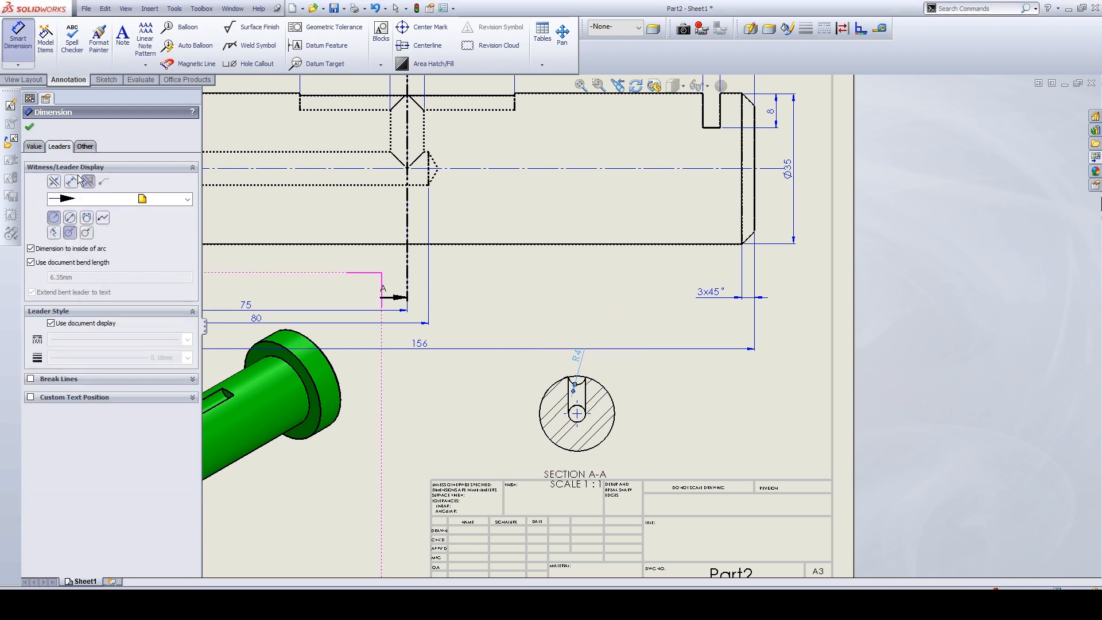
left_click(72, 182)
left_click(728, 414)
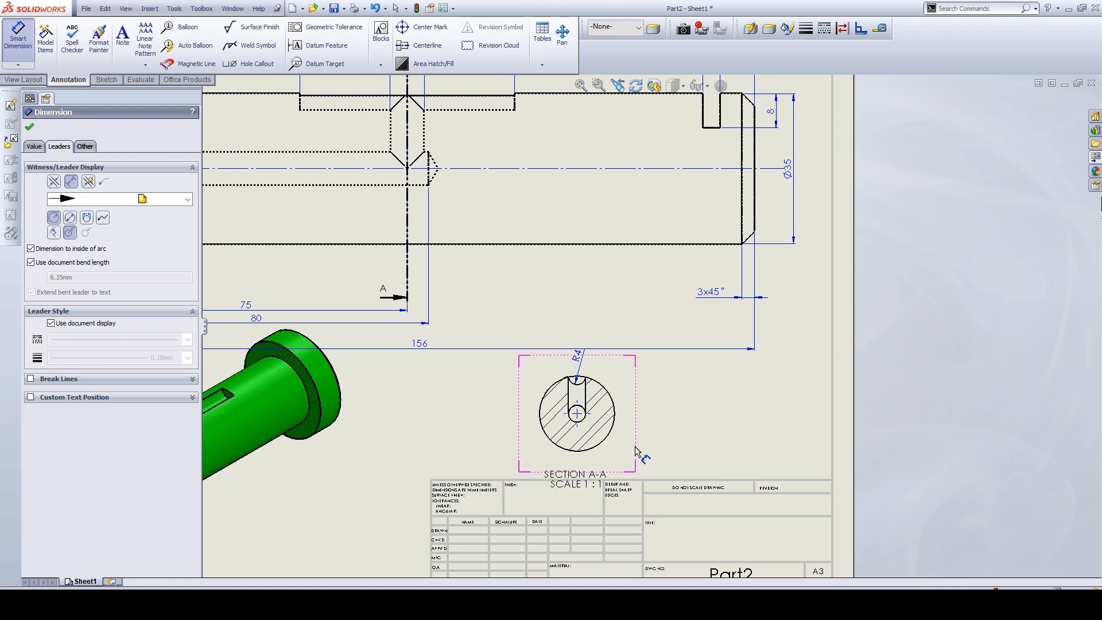
- Move the SECTION A-A label beside its view and format its text bold and underlined
key("f")
left_click_drag(798, 457, 871, 421)
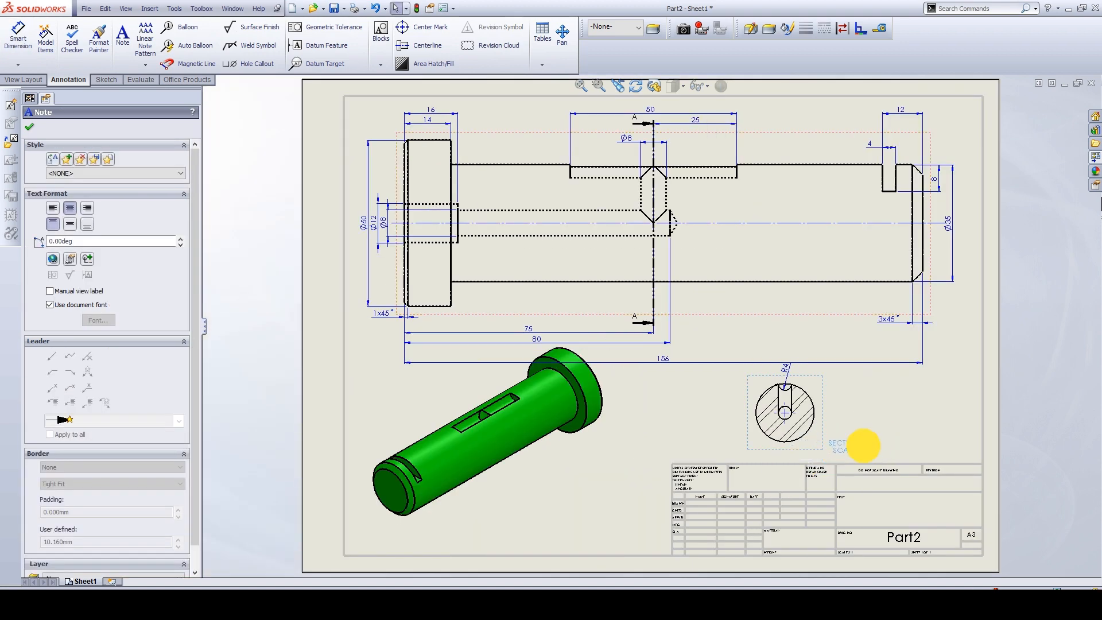
double_click(864, 445)
left_click(394, 421)
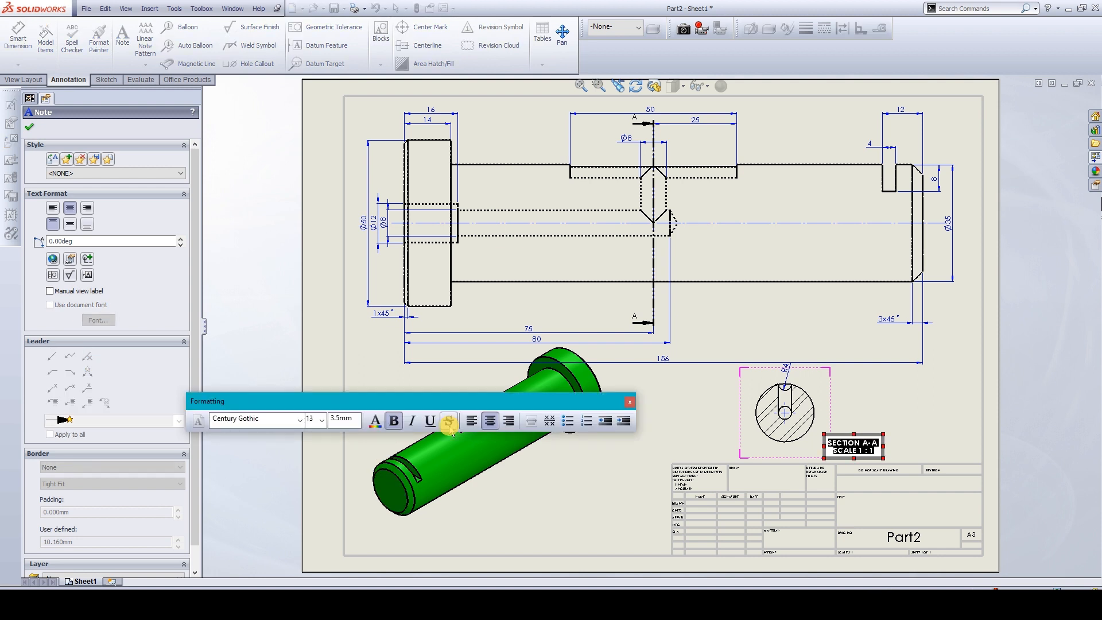
left_click(430, 420)
left_click(561, 502)
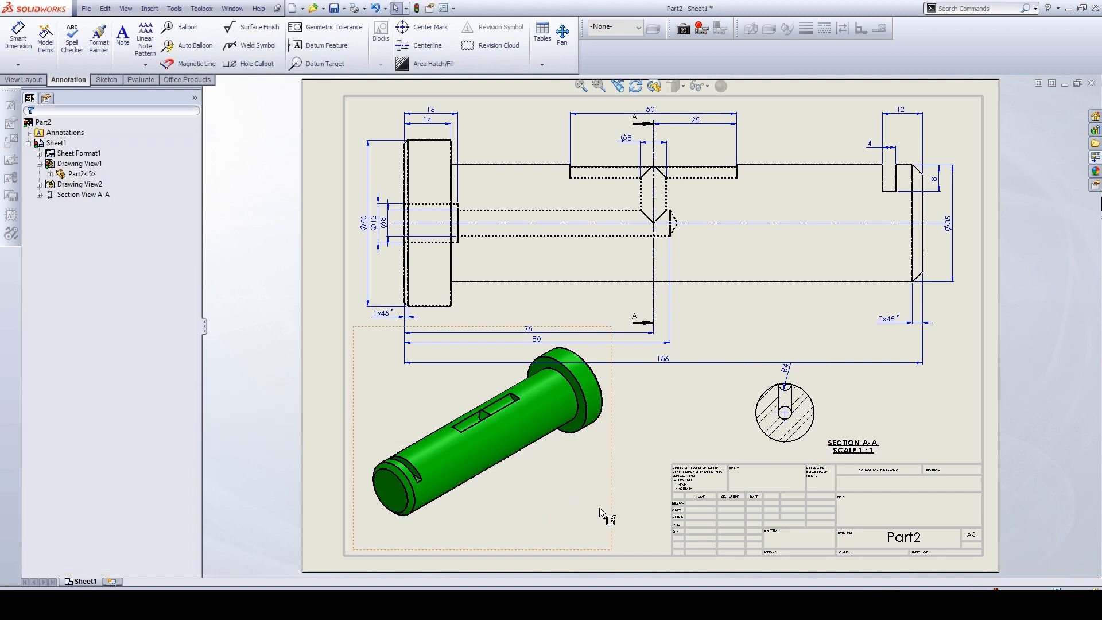
- Shift the isometric and section views slightly down the sheet and add a bold, underlined note reading 3D VIEW beside the isometric view
left_click(596, 460)
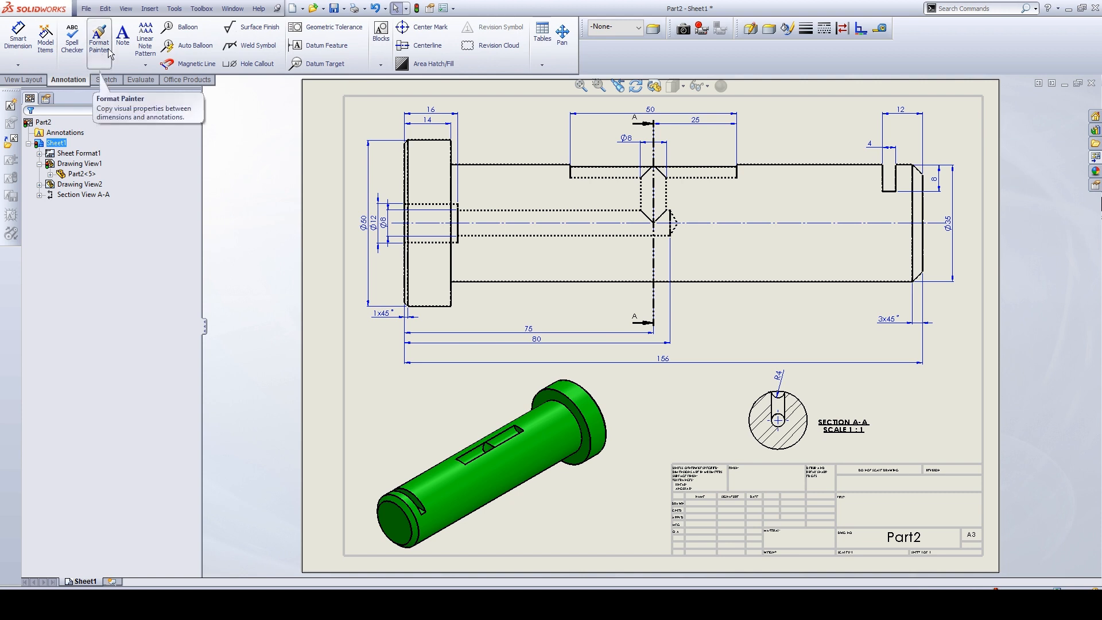
left_click(123, 36)
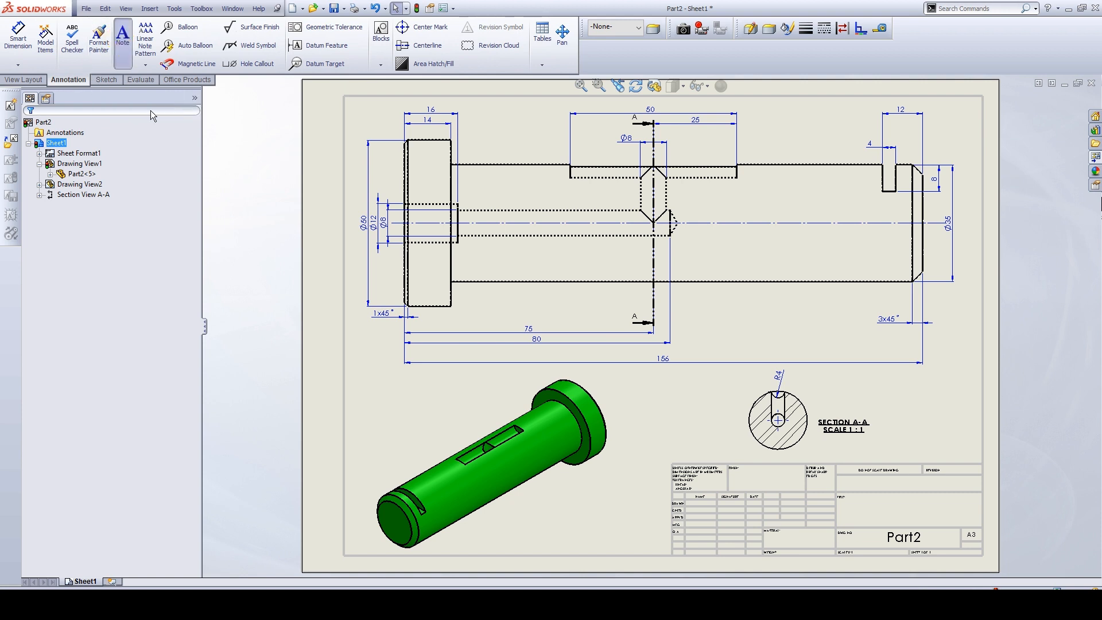
left_click(554, 520)
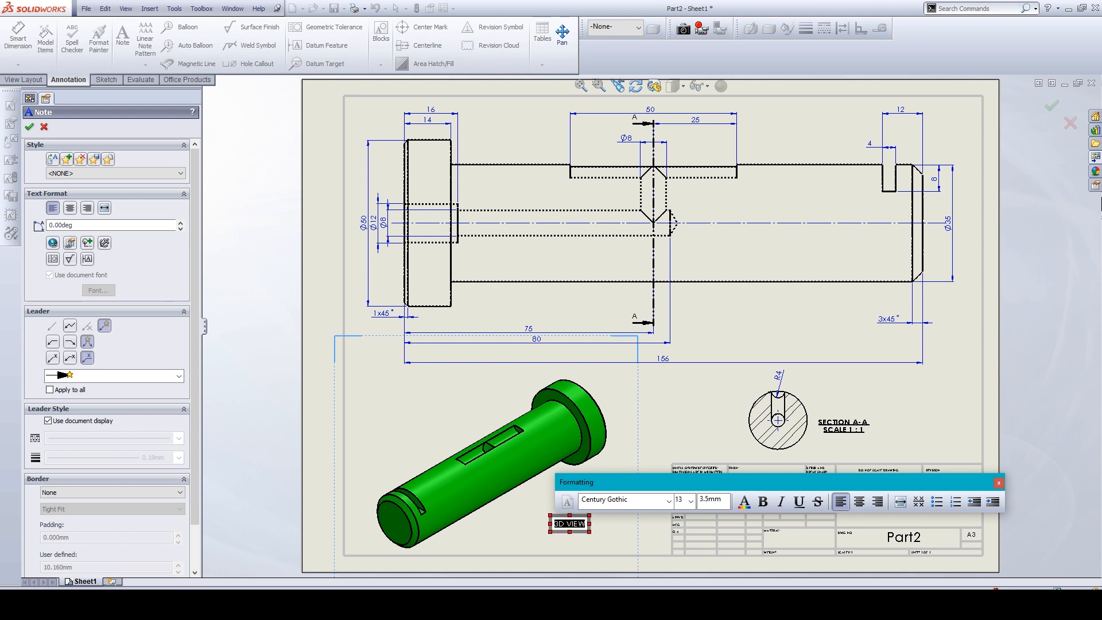
left_click(762, 503)
left_click(799, 502)
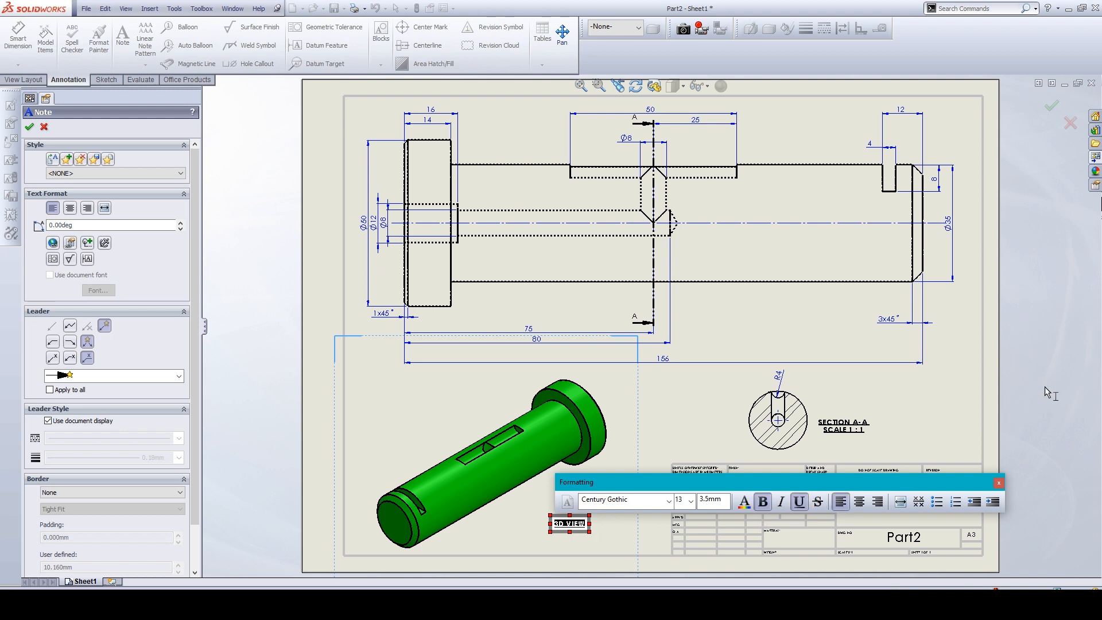
left_click(620, 554)
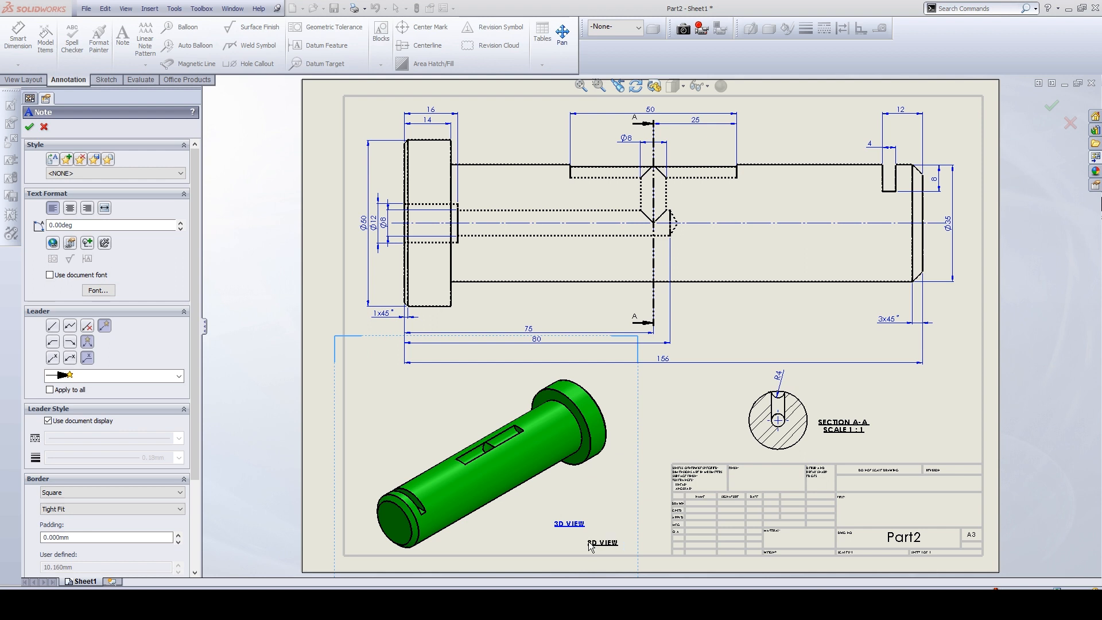
key("Escape")
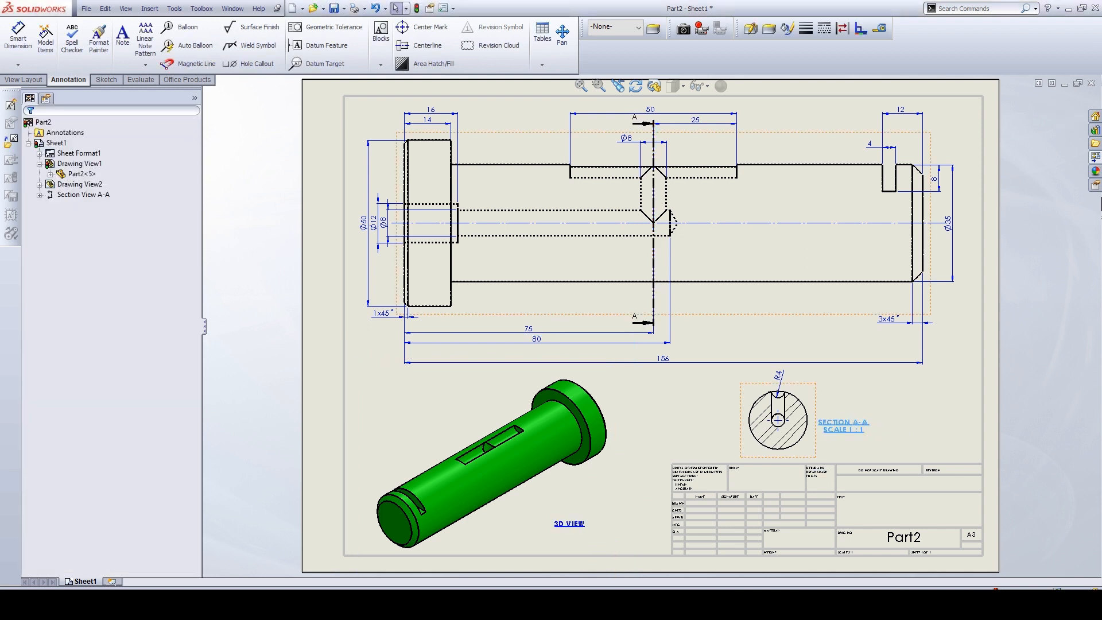
- Copy the SECTION A-A label's formatting to the 3D VIEW note with Format Painter and shift the note closer to the isometric view
left_click(95, 45)
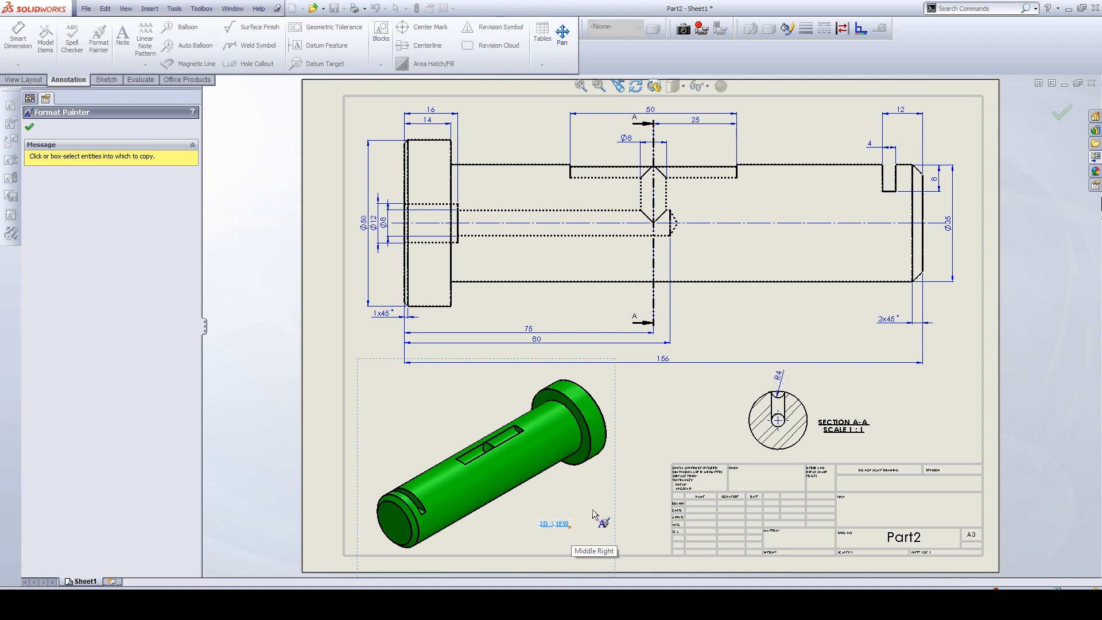
left_click(570, 507)
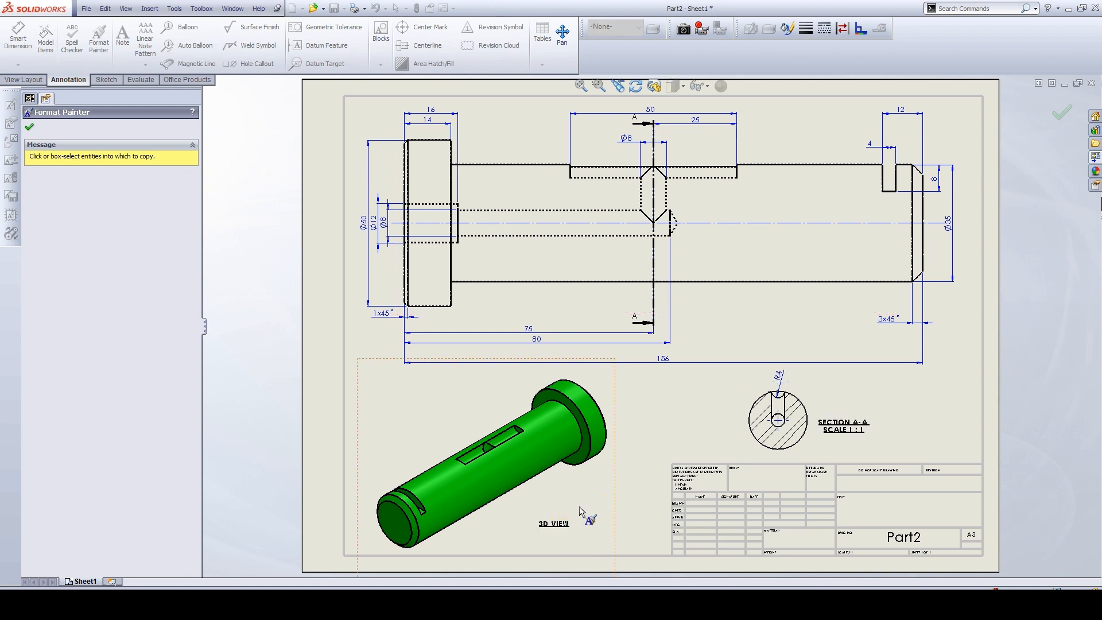
left_click(29, 127)
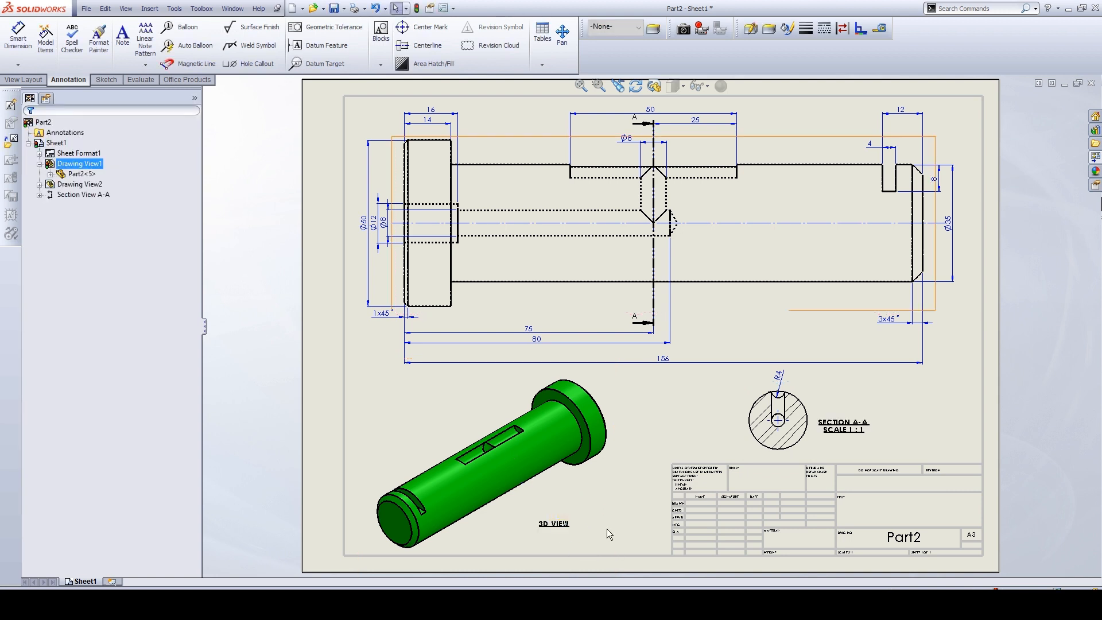
left_click(564, 510)
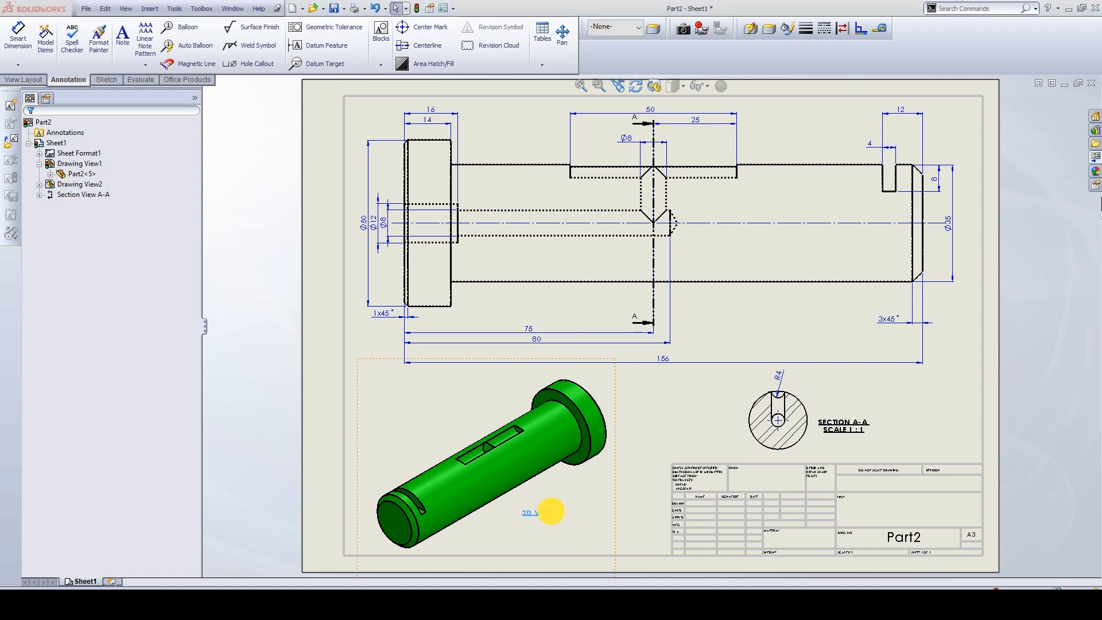
left_click(1014, 387)
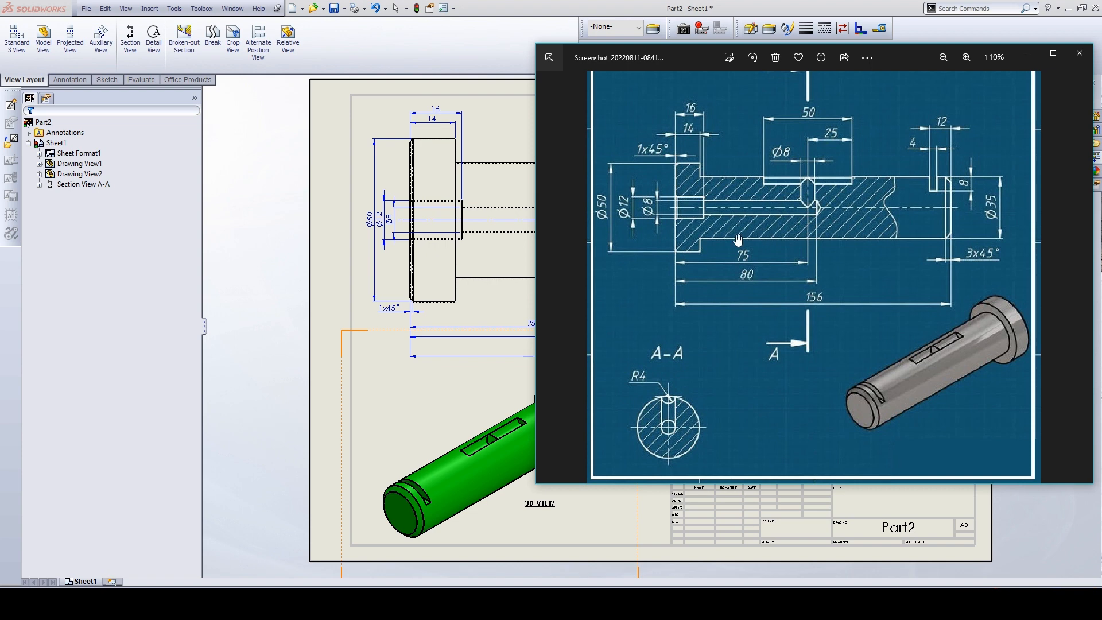
- Sketch a closed broken-out section spline around the side view's headed end, its wavy edge crossing the shaft between the long slot and the groove
left_click(257, 278)
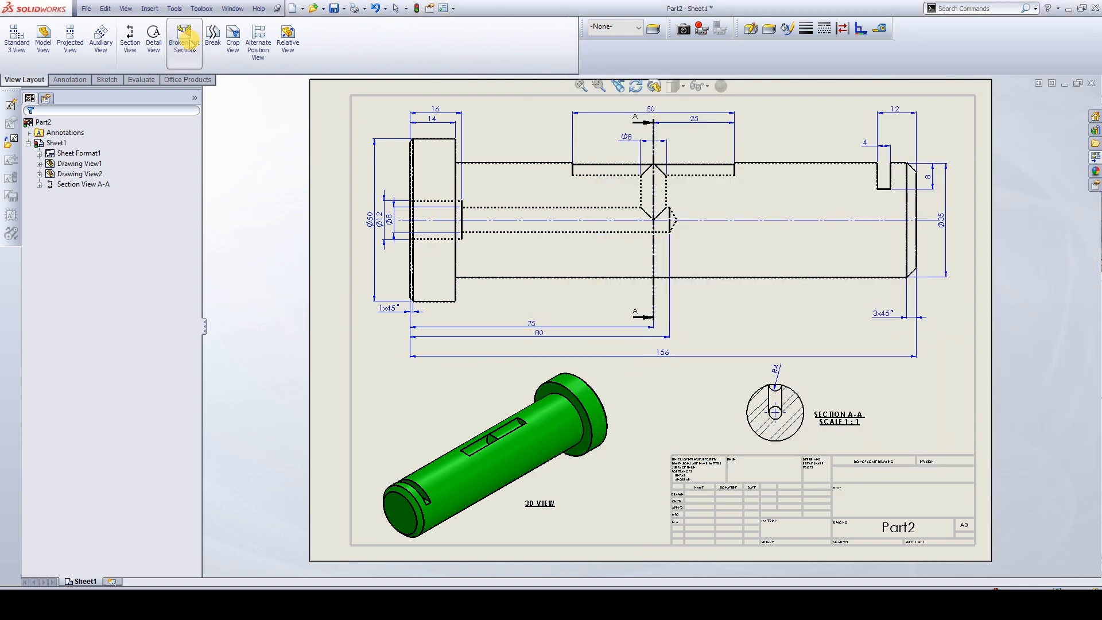
left_click(790, 140)
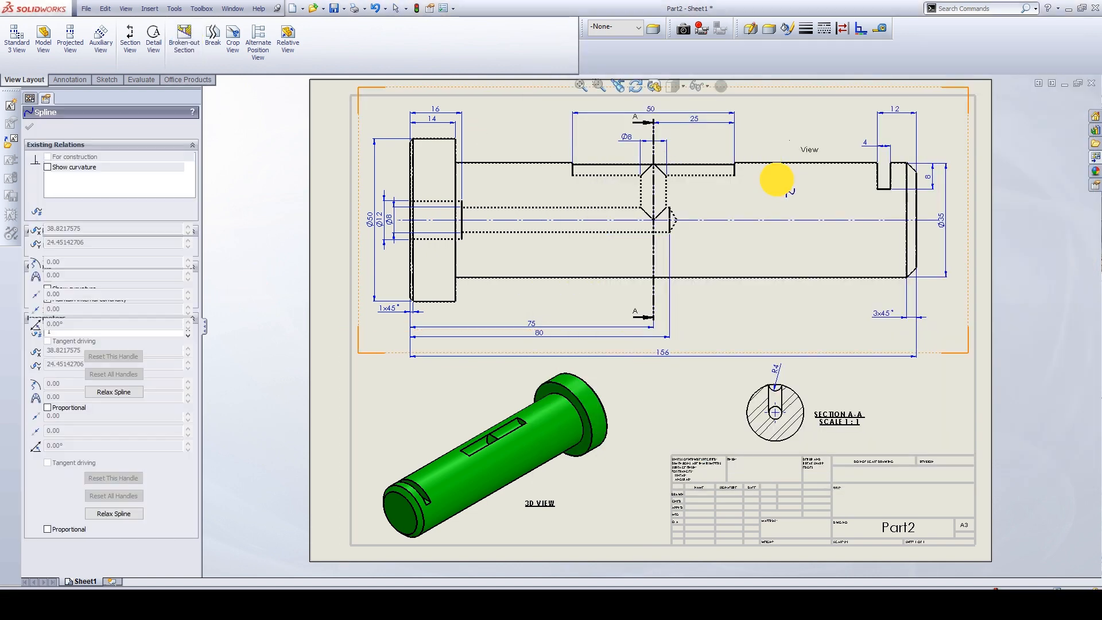
left_click(787, 196)
left_click(803, 245)
left_click(570, 310)
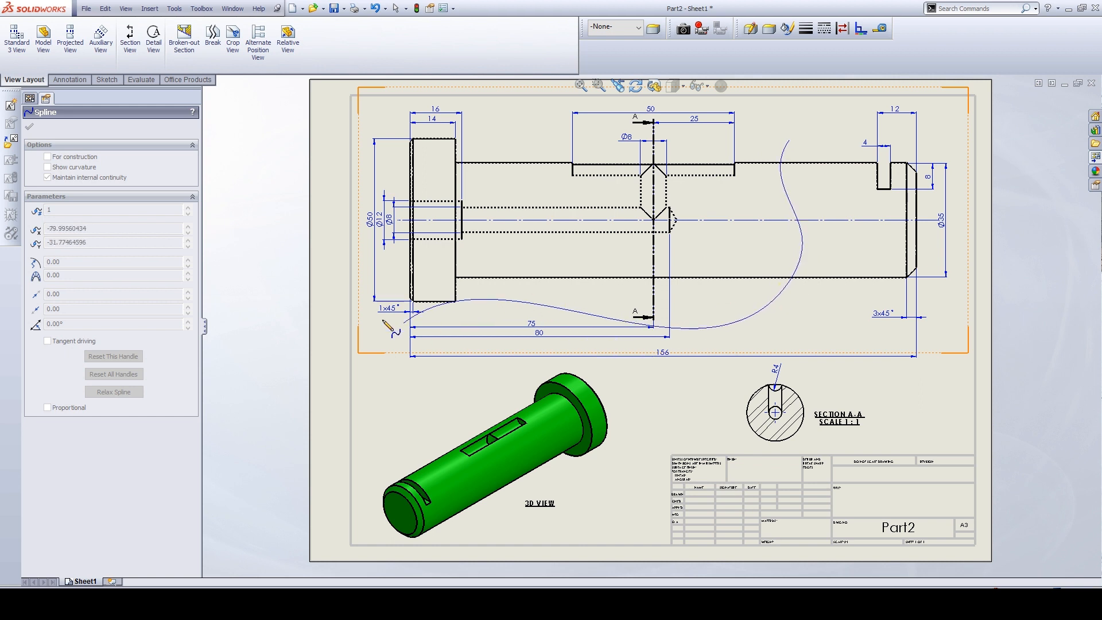
left_click(392, 328)
left_click(346, 178)
left_click(600, 122)
left_click(781, 135)
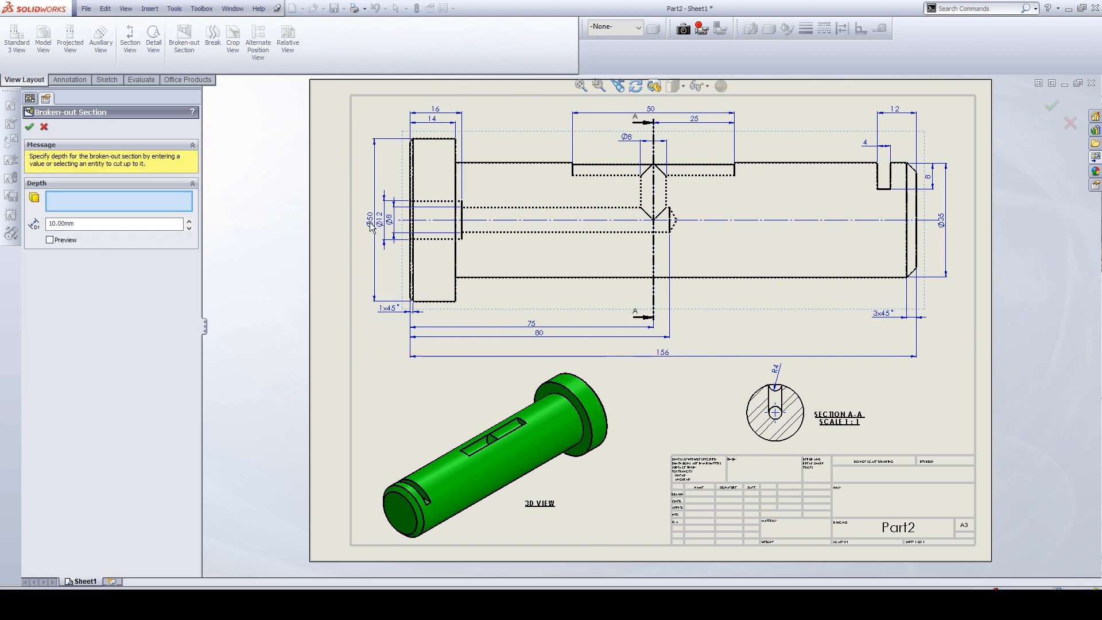
- Set the broken-out section's depth to 25 mm, preview the cut and create it
left_click(131, 223)
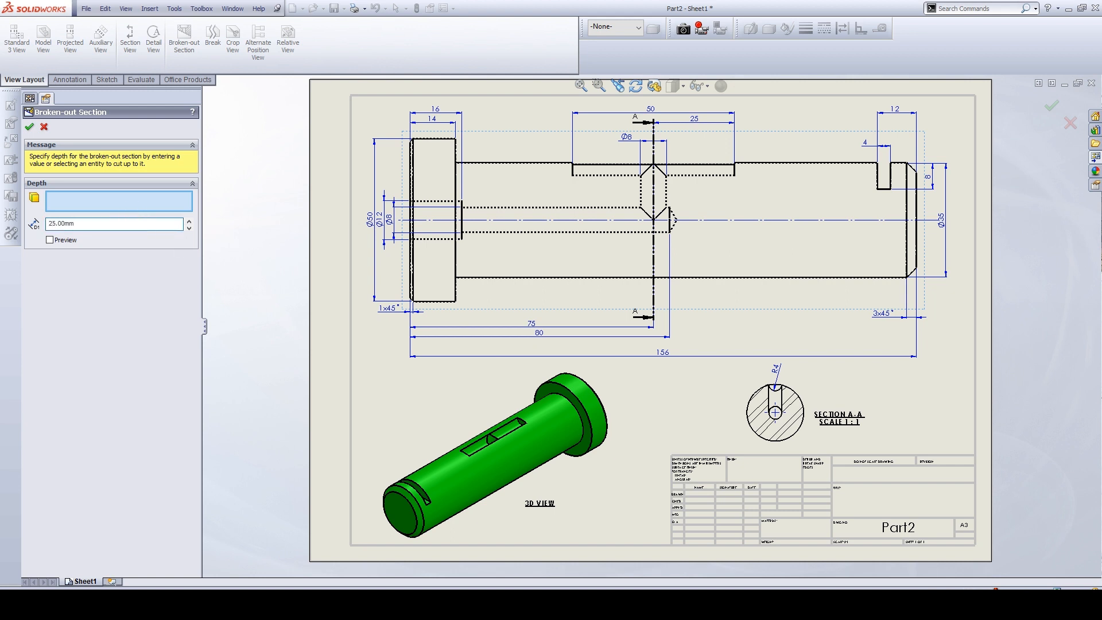
left_click(68, 240)
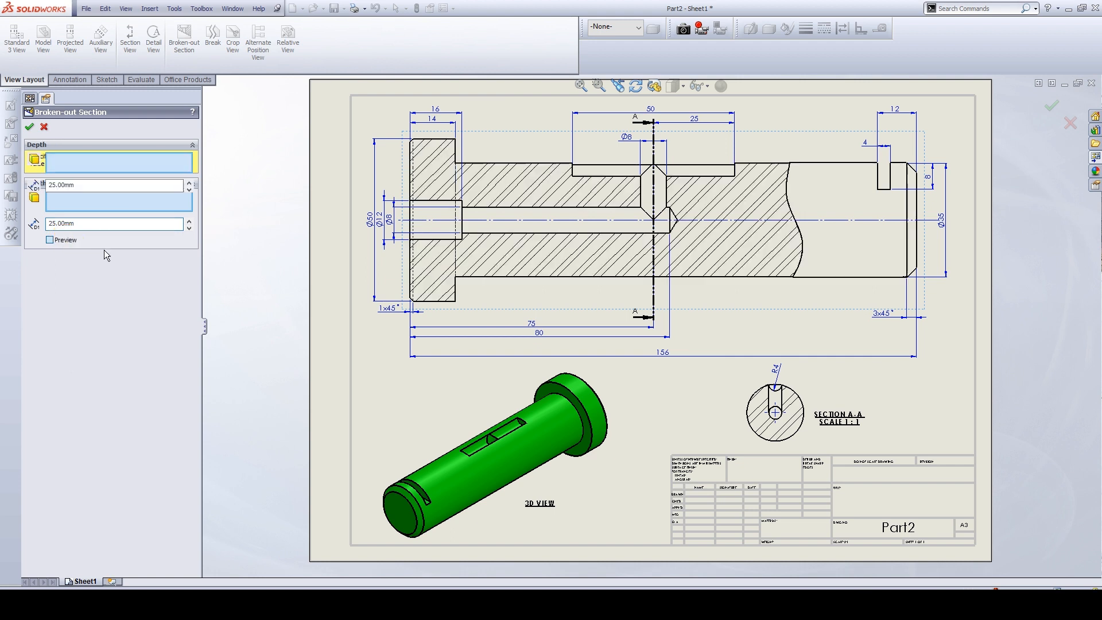
left_click(31, 127)
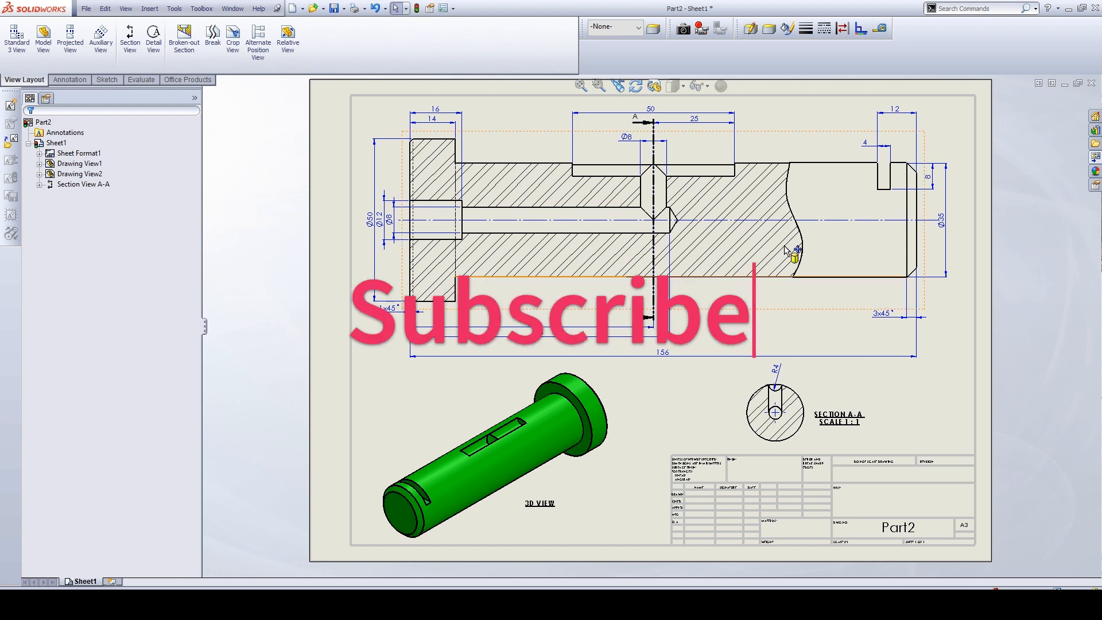